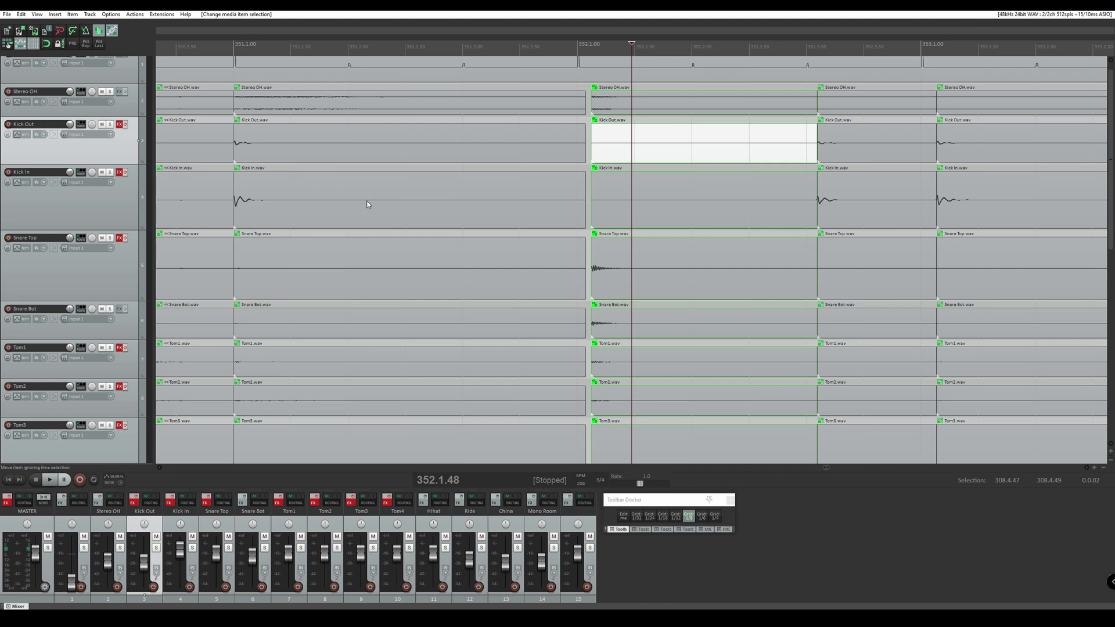
Examine the gap before the snare hit near 352.1 and how the surrounding drum slices line up with the click.
{"action": "scroll", "coordinate": [633, 253], "scroll_direction": "up", "scroll_amount": 2}
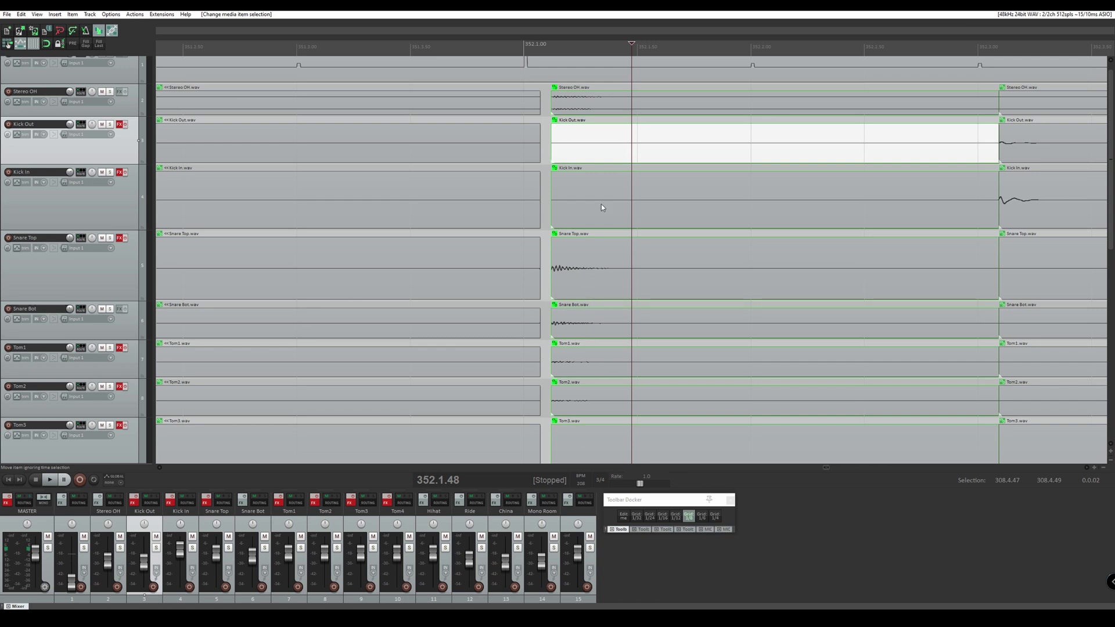
{"action": "scroll", "coordinate": [681, 279], "scroll_direction": "down", "scroll_amount": 2}
{"action": "scroll", "coordinate": [836, 214], "scroll_direction": "up", "scroll_amount": 2}
{"action": "scroll", "coordinate": [747, 207], "scroll_direction": "down", "scroll_amount": 2}
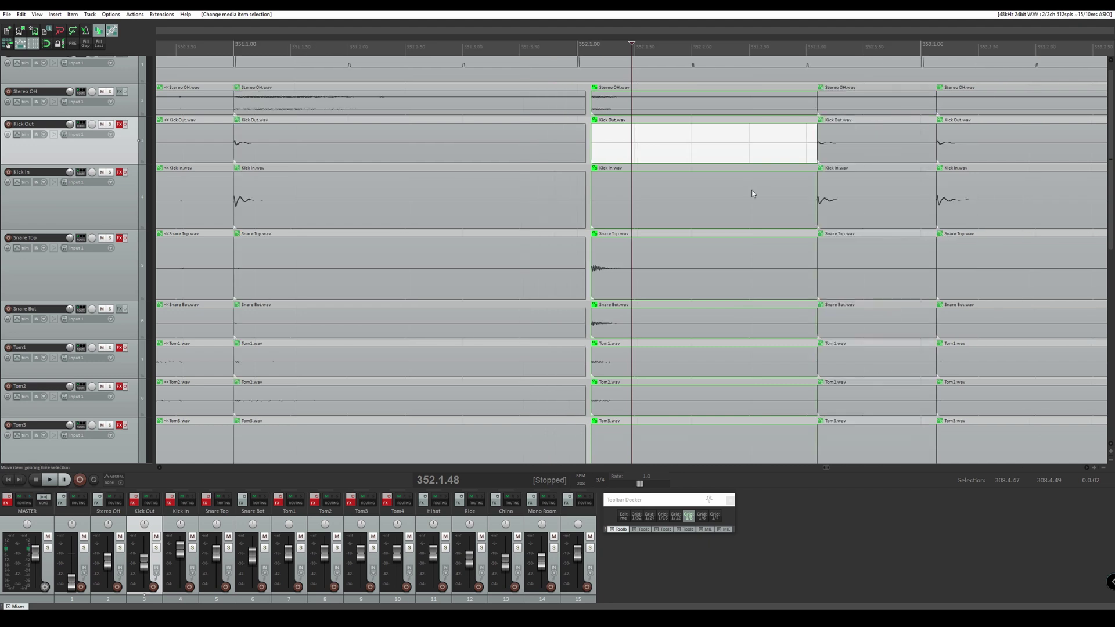
{"action": "scroll", "coordinate": [748, 207], "scroll_direction": "up", "scroll_amount": 3}
{"action": "scroll", "coordinate": [748, 208], "scroll_direction": "down", "scroll_amount": 2}
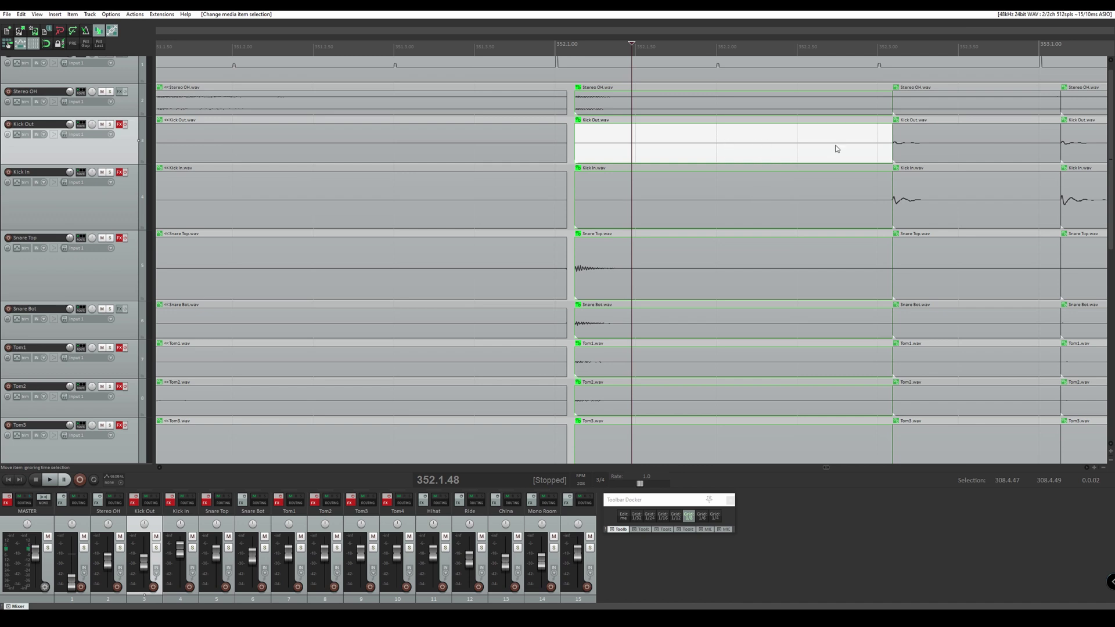
{"action": "scroll", "coordinate": [962, 157], "scroll_direction": "down", "scroll_amount": 3}
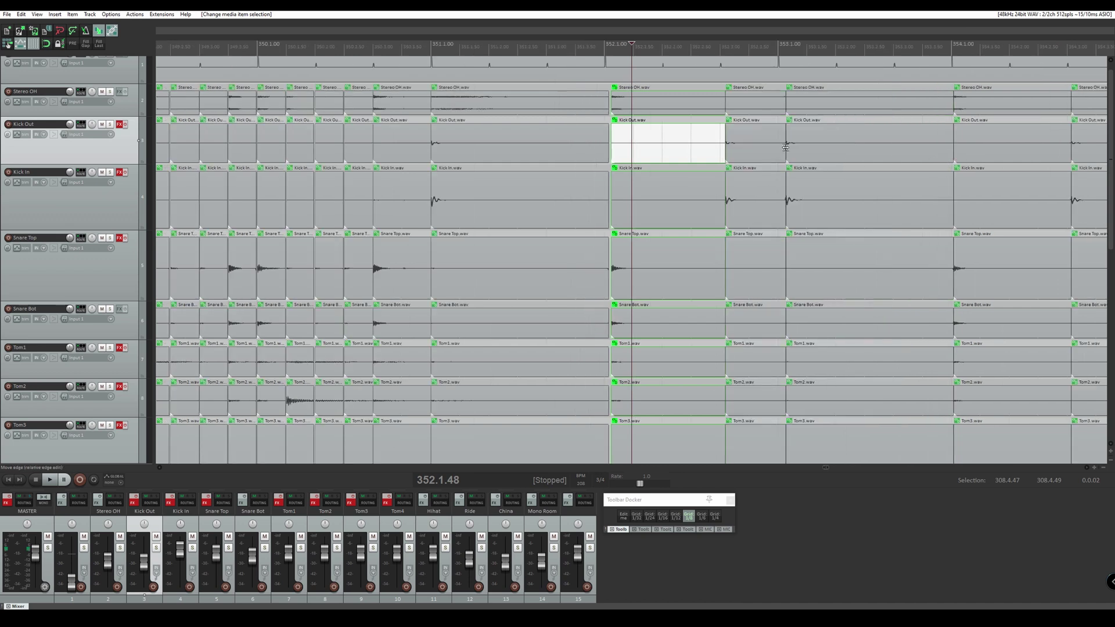
{"action": "scroll", "coordinate": [784, 150], "scroll_direction": "up", "scroll_amount": 2}
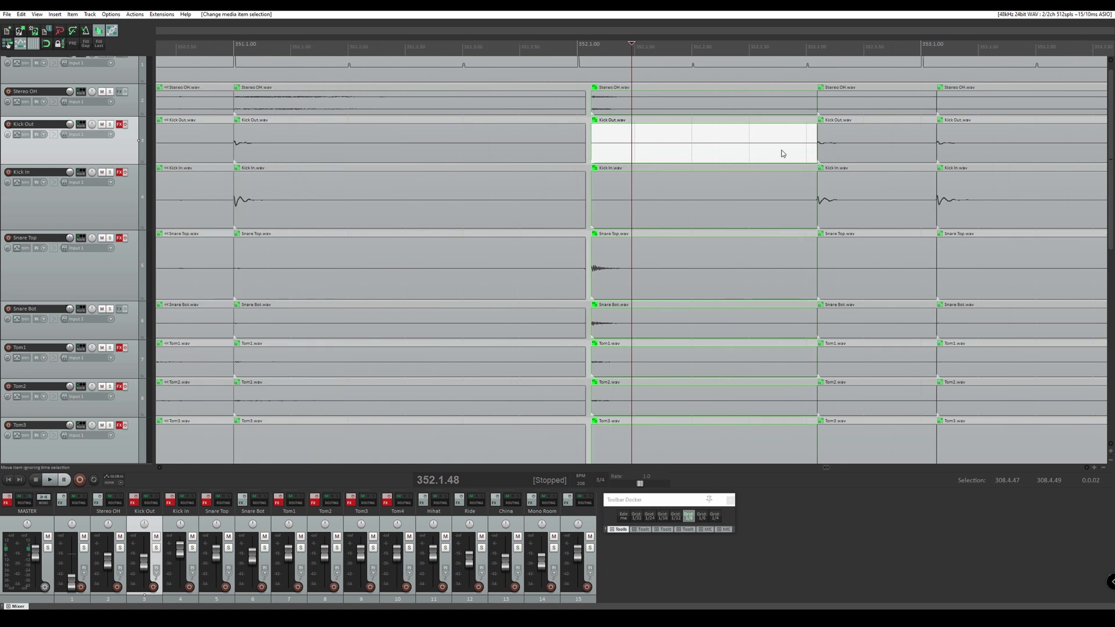
{"action": "scroll", "coordinate": [778, 158], "scroll_direction": "down", "scroll_amount": 1}
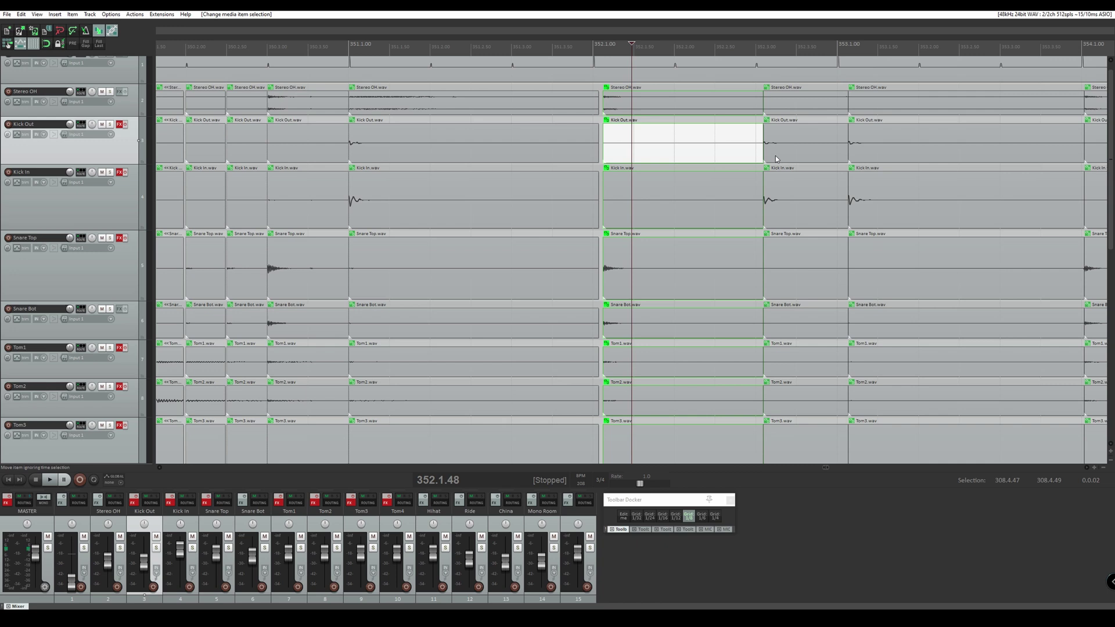
{"action": "scroll", "coordinate": [603, 154], "scroll_direction": "down", "scroll_amount": 5}
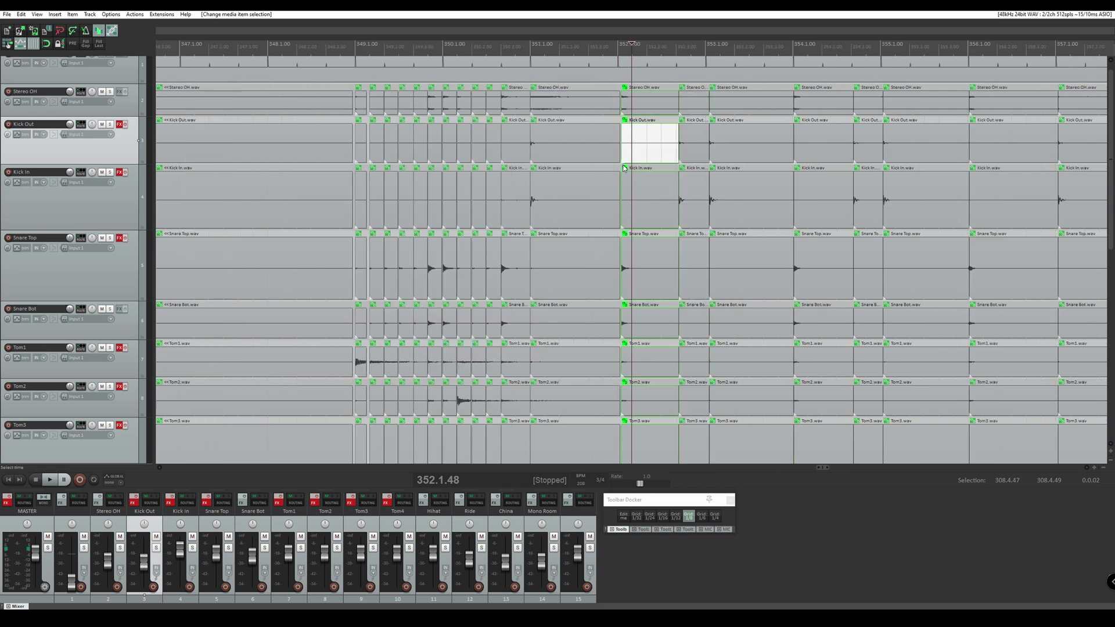
{"action": "scroll", "coordinate": [334, 148], "scroll_direction": "up", "scroll_amount": 1}
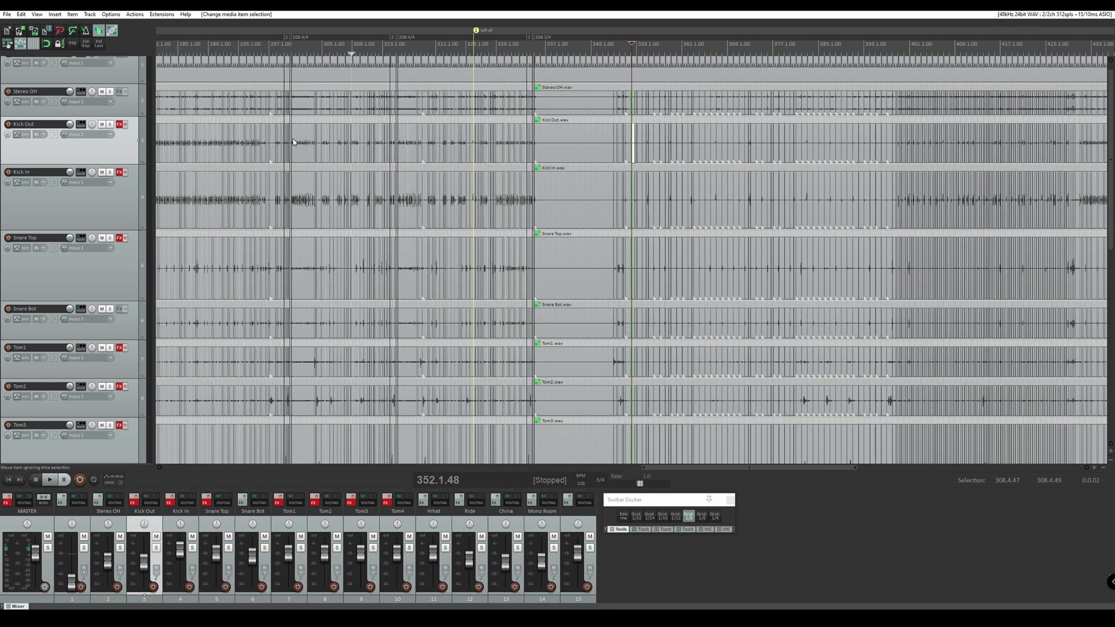
{"action": "scroll", "coordinate": [518, 171], "scroll_direction": "up", "scroll_amount": 1}
{"action": "scroll", "coordinate": [539, 176], "scroll_direction": "up", "scroll_amount": 2}
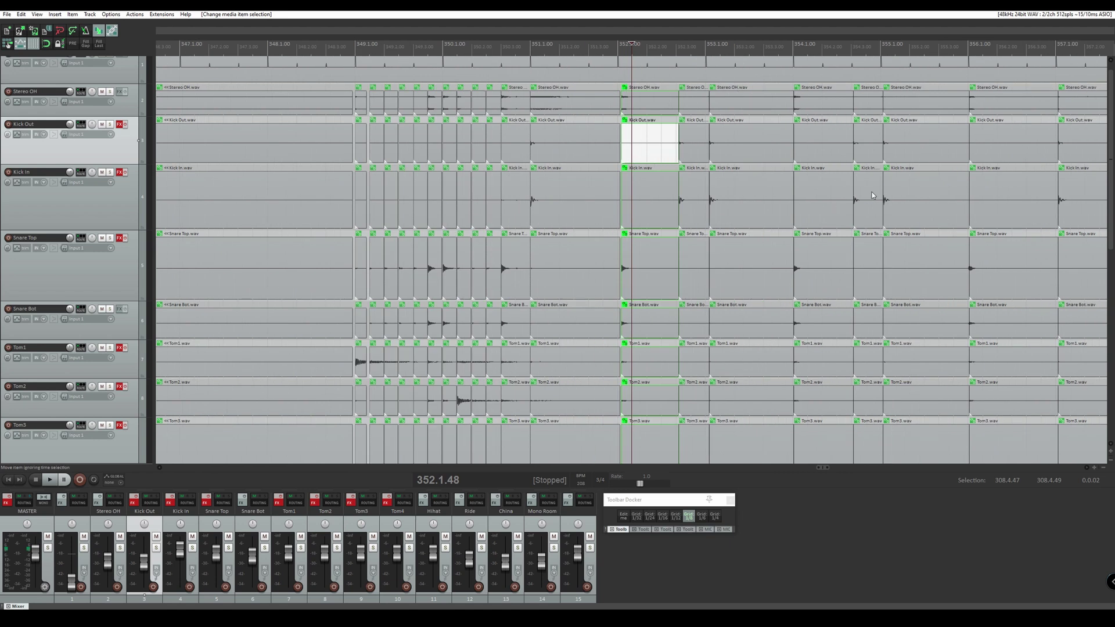
Inspect the timing of the drum slices near 352.1, 352.3 and 353.1 against the beat lines.
{"action": "left_click", "coordinate": [764, 144]}
{"action": "scroll", "coordinate": [774, 195], "scroll_direction": "down", "scroll_amount": 1}
{"action": "scroll", "coordinate": [774, 195], "scroll_direction": "down", "scroll_amount": 2}
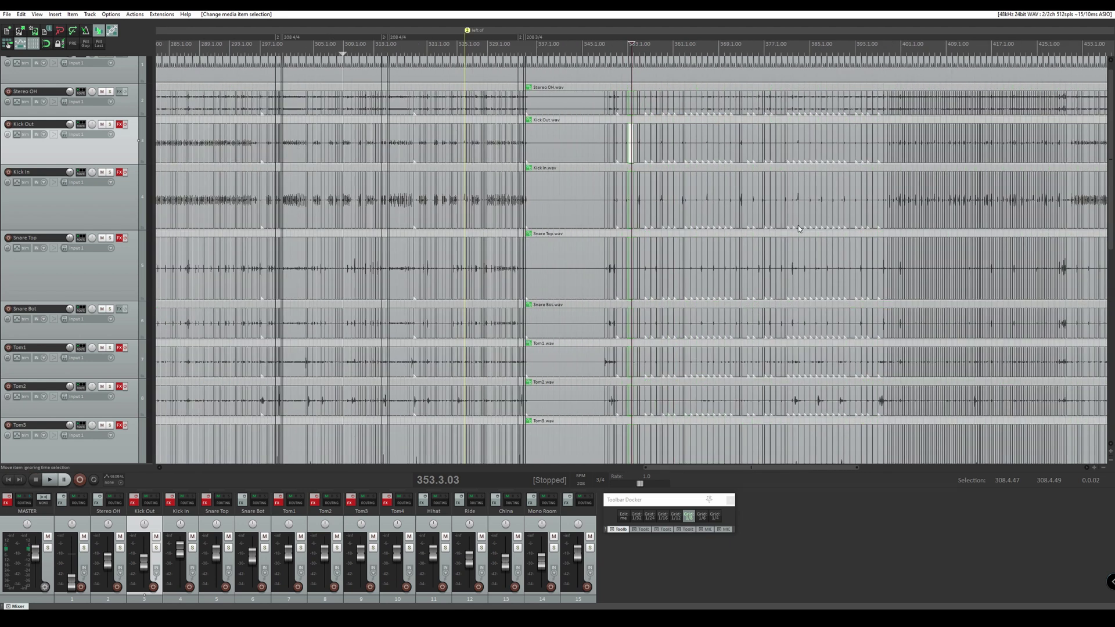
{"action": "scroll", "coordinate": [794, 226], "scroll_direction": "up", "scroll_amount": 3}
{"action": "left_click", "coordinate": [589, 143]}
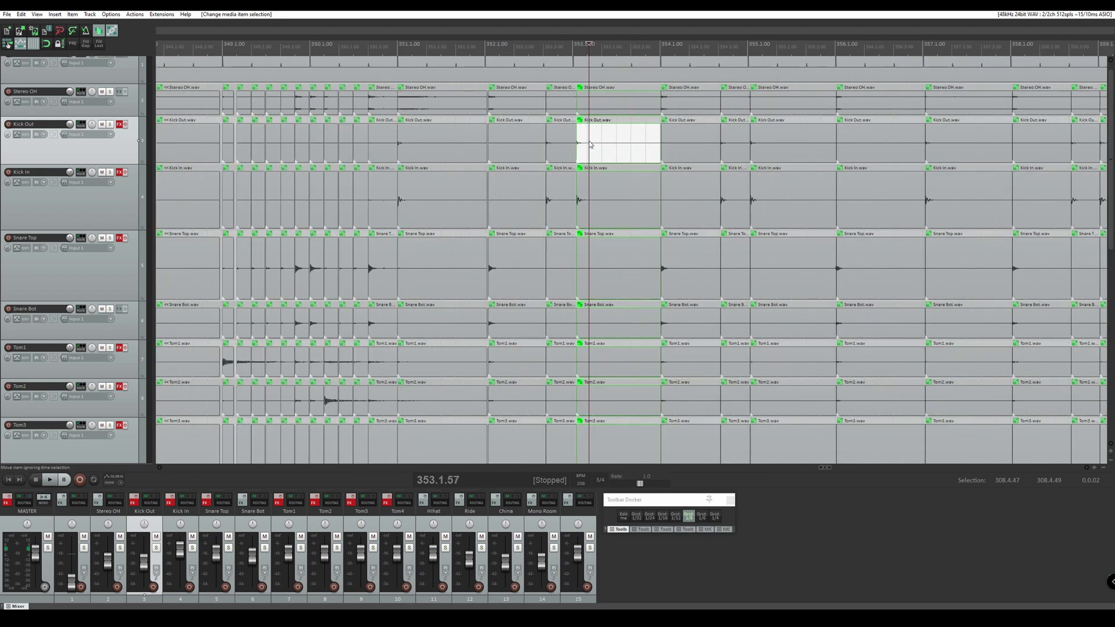
{"action": "scroll", "coordinate": [606, 163], "scroll_direction": "up", "scroll_amount": 3}
{"action": "scroll", "coordinate": [487, 142], "scroll_direction": "down", "scroll_amount": 2}
{"action": "left_click", "coordinate": [503, 147]}
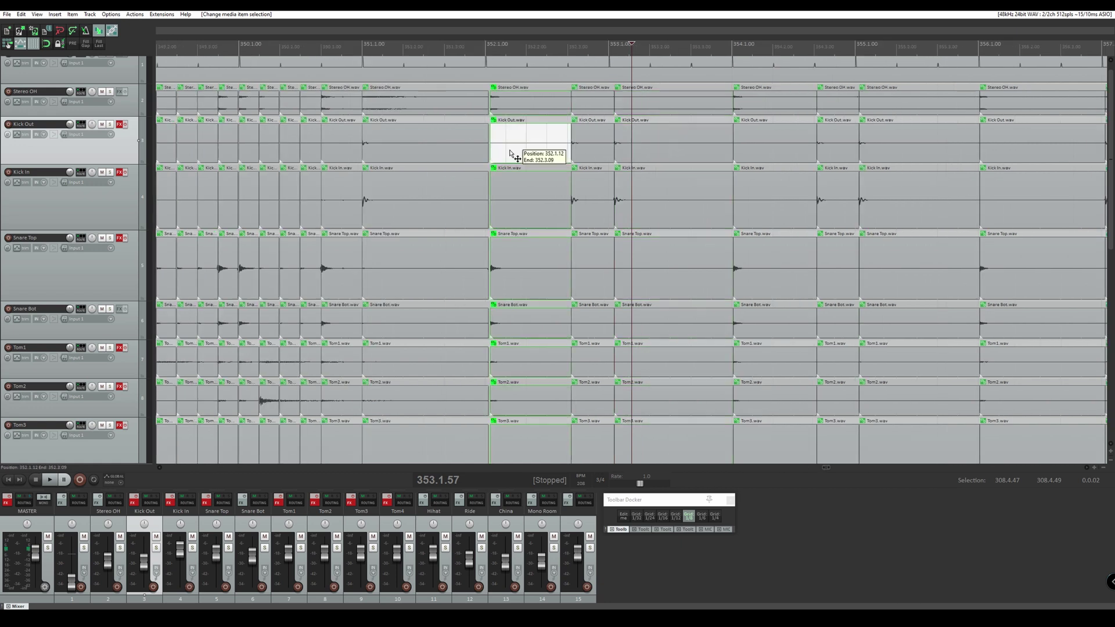
{"action": "left_click", "coordinate": [581, 203]}
{"action": "scroll", "coordinate": [838, 204], "scroll_direction": "up", "scroll_amount": 6}
{"action": "scroll", "coordinate": [839, 208], "scroll_direction": "down", "scroll_amount": 2}
{"action": "scroll", "coordinate": [837, 207], "scroll_direction": "down", "scroll_amount": 2}
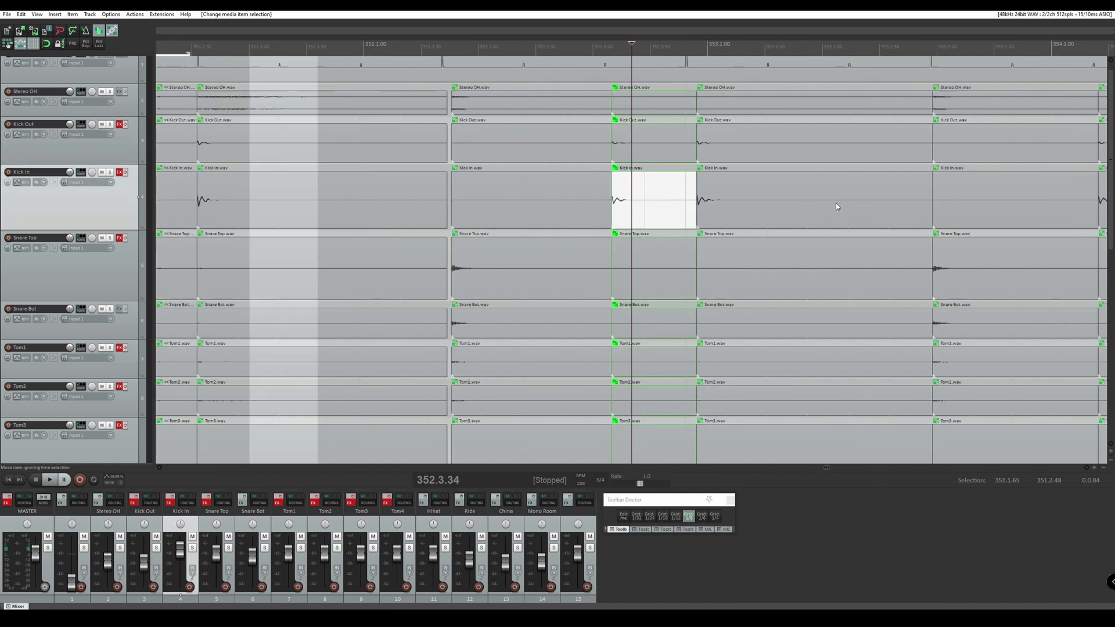
Inspect the kick and snare slices in measures 353 to 355 against the click and grid.
{"action": "left_click", "coordinate": [934, 213]}
{"action": "scroll", "coordinate": [933, 212], "scroll_direction": "up", "scroll_amount": 2}
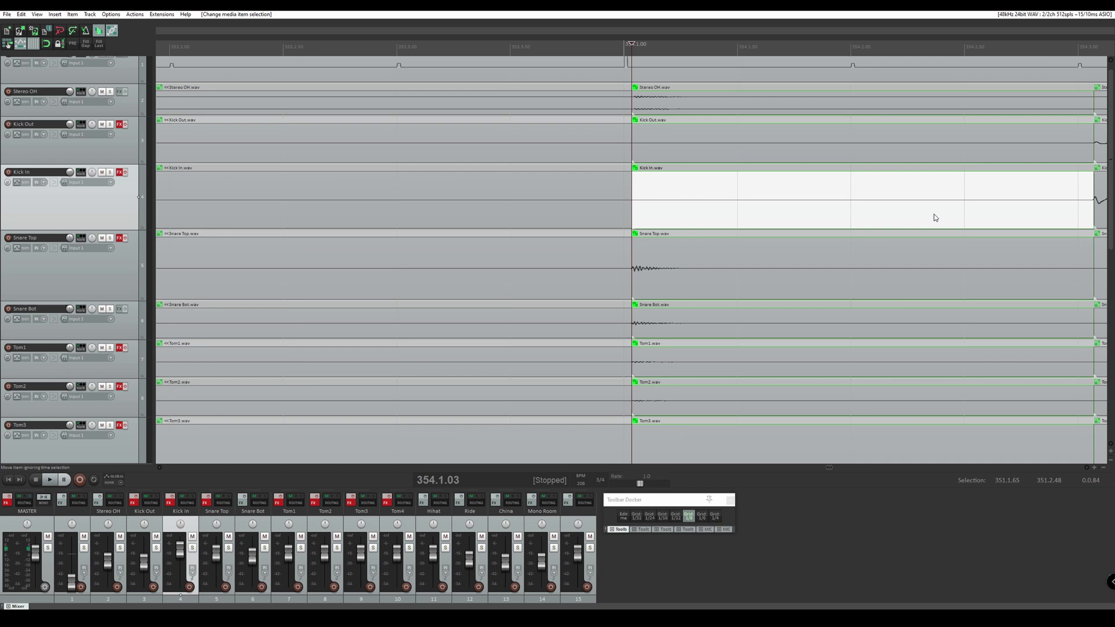
{"action": "scroll", "coordinate": [929, 217], "scroll_direction": "down", "scroll_amount": 2}
{"action": "left_click", "coordinate": [924, 214]}
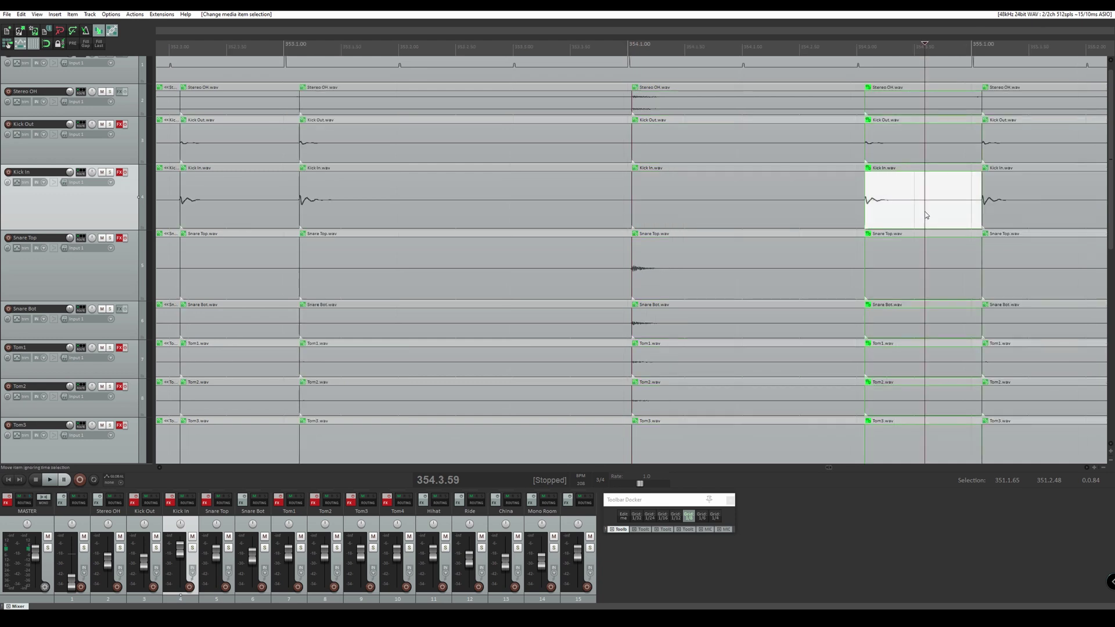
{"action": "scroll", "coordinate": [925, 212], "scroll_direction": "up", "scroll_amount": 2}
{"action": "scroll", "coordinate": [865, 213], "scroll_direction": "down", "scroll_amount": 2}
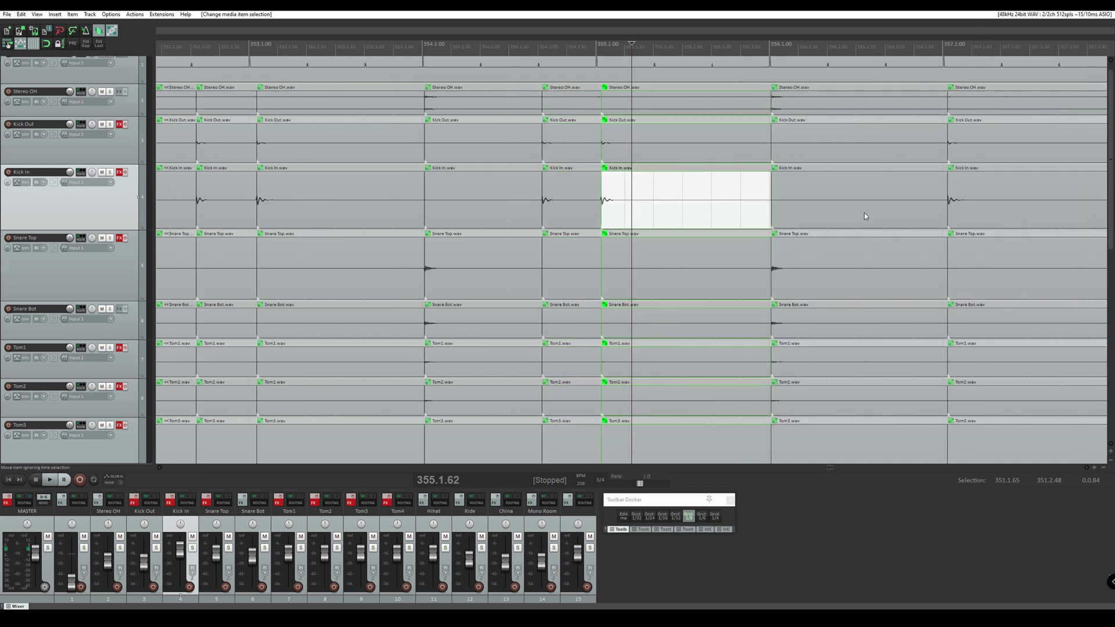
{"action": "left_click", "coordinate": [412, 182]}
{"action": "scroll", "coordinate": [412, 182], "scroll_direction": "down", "scroll_amount": 1}
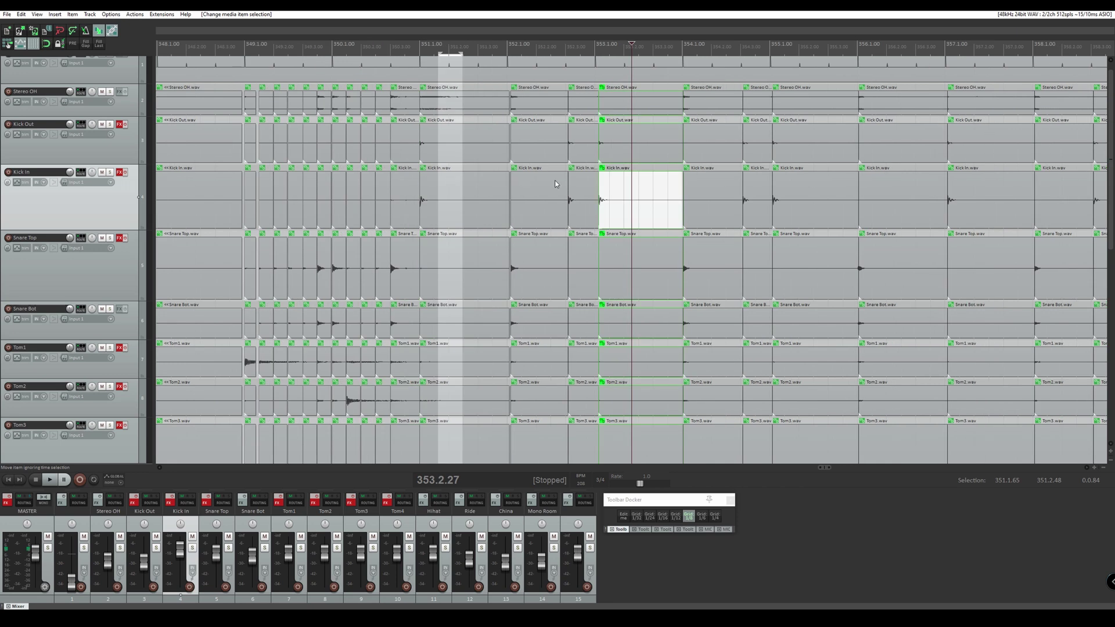
{"action": "scroll", "coordinate": [559, 184], "scroll_direction": "up", "scroll_amount": 2}
{"action": "left_click", "coordinate": [624, 216]}
{"action": "left_click", "coordinate": [800, 211]}
{"action": "scroll", "coordinate": [800, 211], "scroll_direction": "up", "scroll_amount": 2}
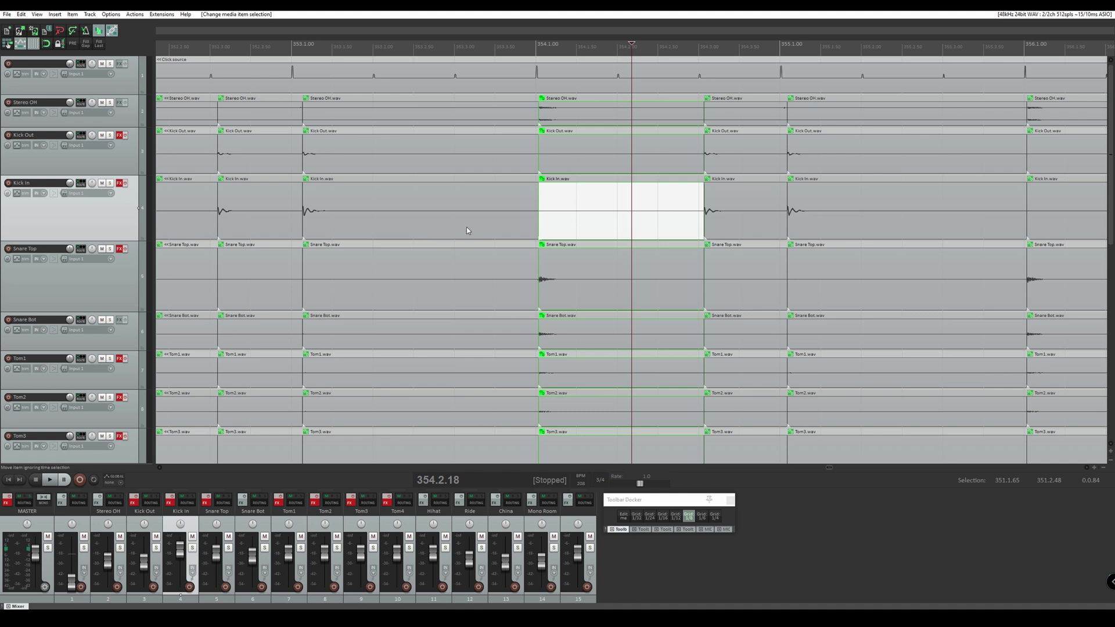
Enable snapping and trim the end of the drum slices starting at 351.1.00 back to 352.1.00.
{"action": "scroll", "coordinate": [466, 227], "scroll_direction": "down", "scroll_amount": 1}
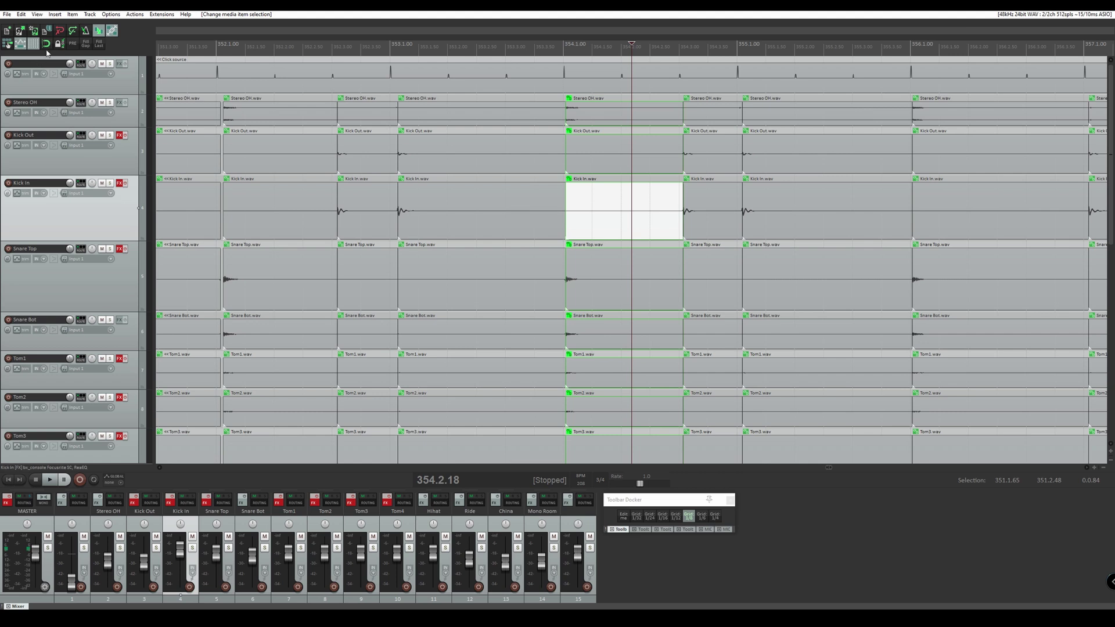
{"action": "left_click", "coordinate": [468, 232]}
{"action": "scroll", "coordinate": [467, 233], "scroll_direction": "down", "scroll_amount": 4}
{"action": "scroll", "coordinate": [466, 237], "scroll_direction": "up", "scroll_amount": 4}
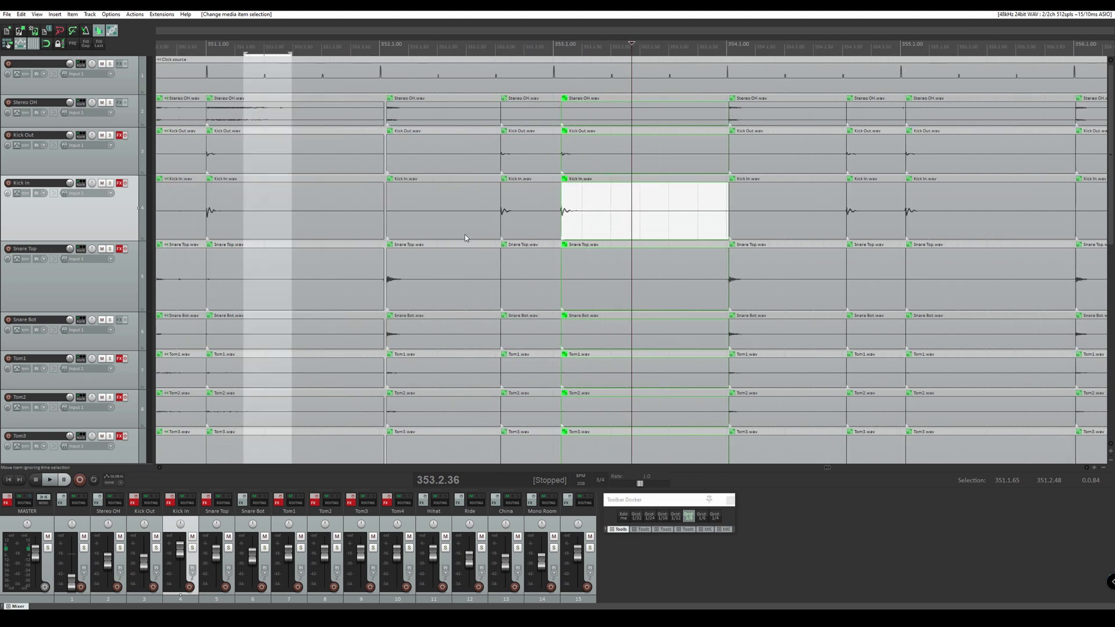
{"action": "left_click", "coordinate": [376, 215]}
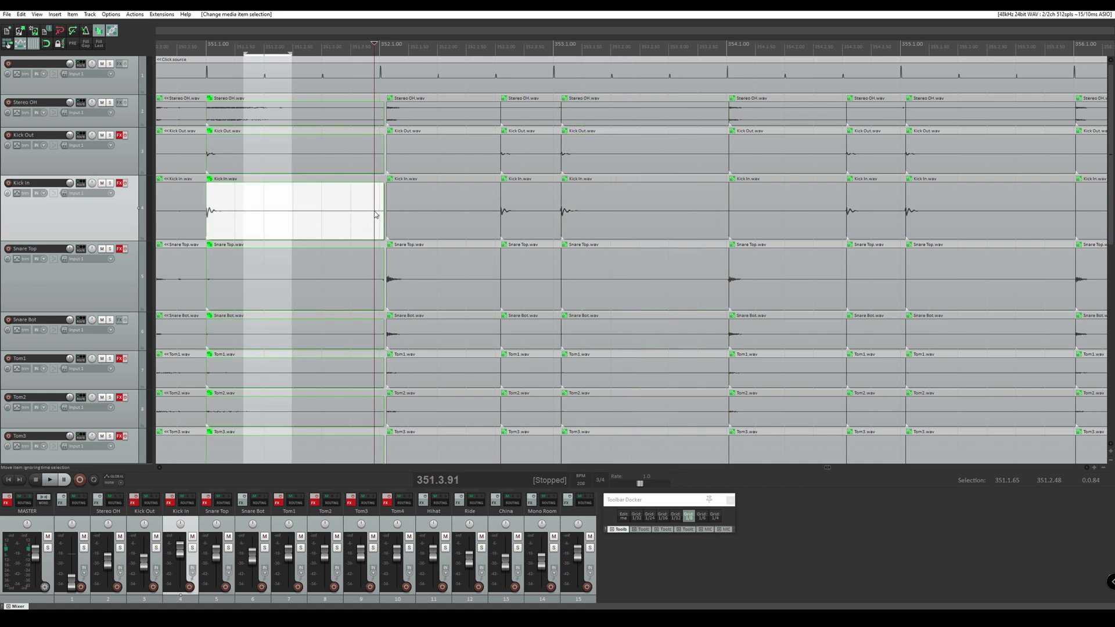
{"action": "scroll", "coordinate": [376, 215], "scroll_direction": "up", "scroll_amount": 5}
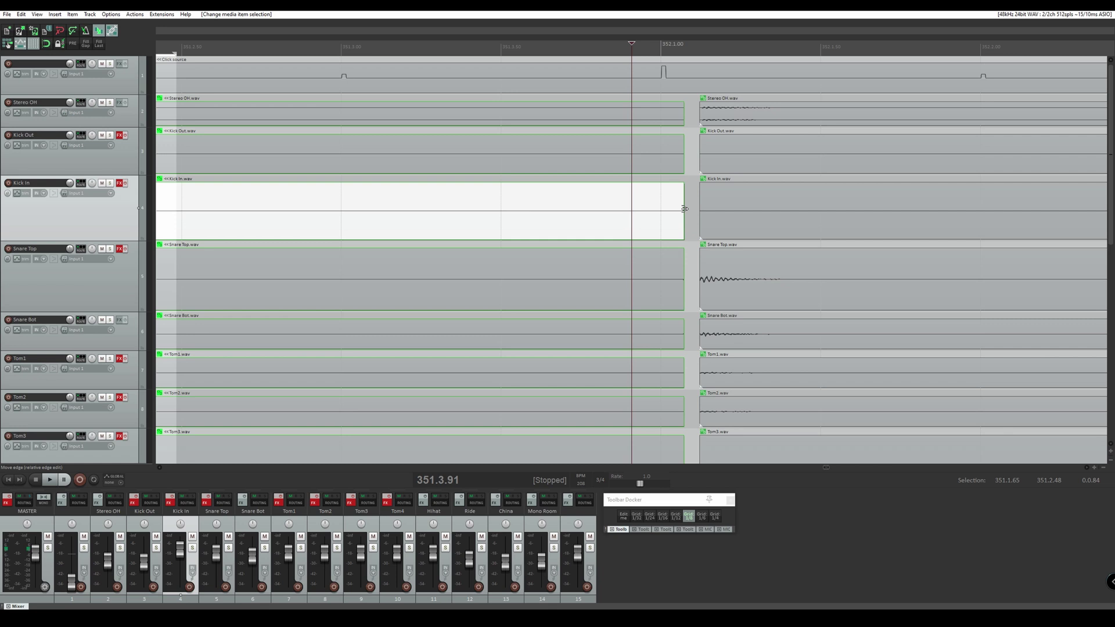
{"action": "left_click", "coordinate": [49, 46]}
{"action": "left_click_drag", "start_coordinate": [680, 199], "coordinate": [660, 200]}
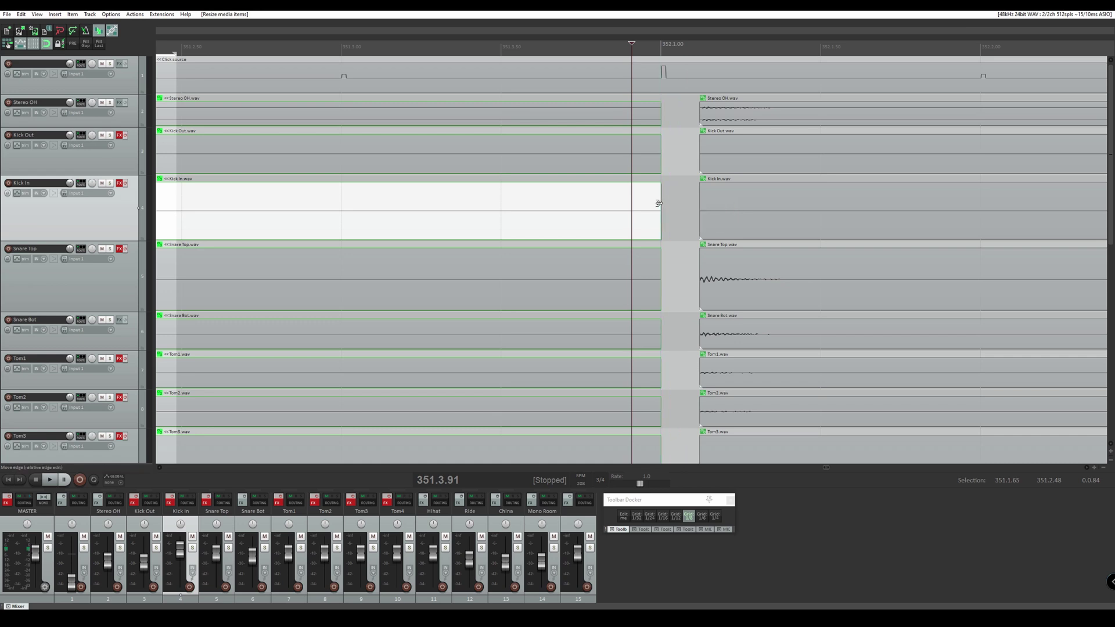
Move the grouped snare-hit slices after the gap to start at 352.1.00.
{"action": "left_click", "coordinate": [671, 204]}
{"action": "scroll", "coordinate": [669, 204], "scroll_direction": "down", "scroll_amount": 3}
{"action": "scroll", "coordinate": [669, 205], "scroll_direction": "up", "scroll_amount": 3}
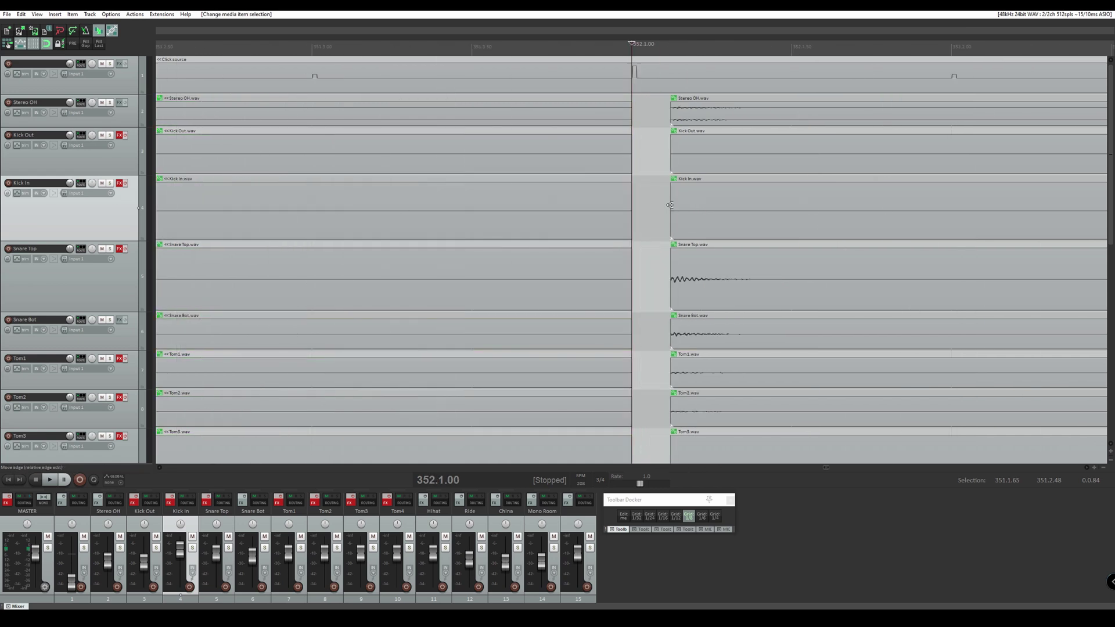
{"action": "left_click", "coordinate": [690, 114]}
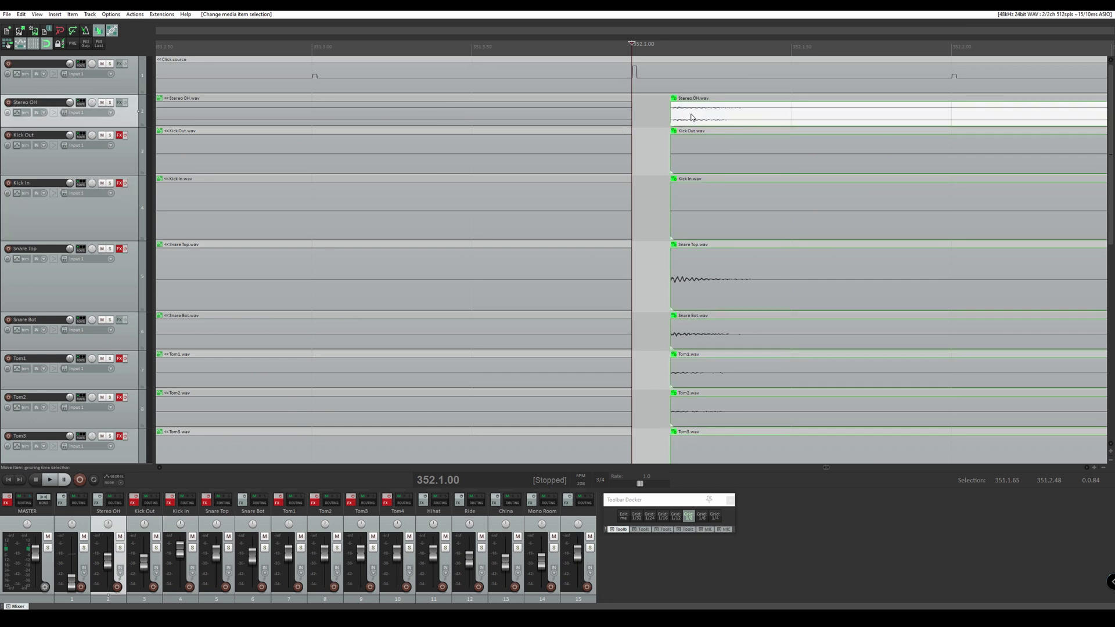
{"action": "scroll", "coordinate": [690, 115], "scroll_direction": "down", "scroll_amount": 3}
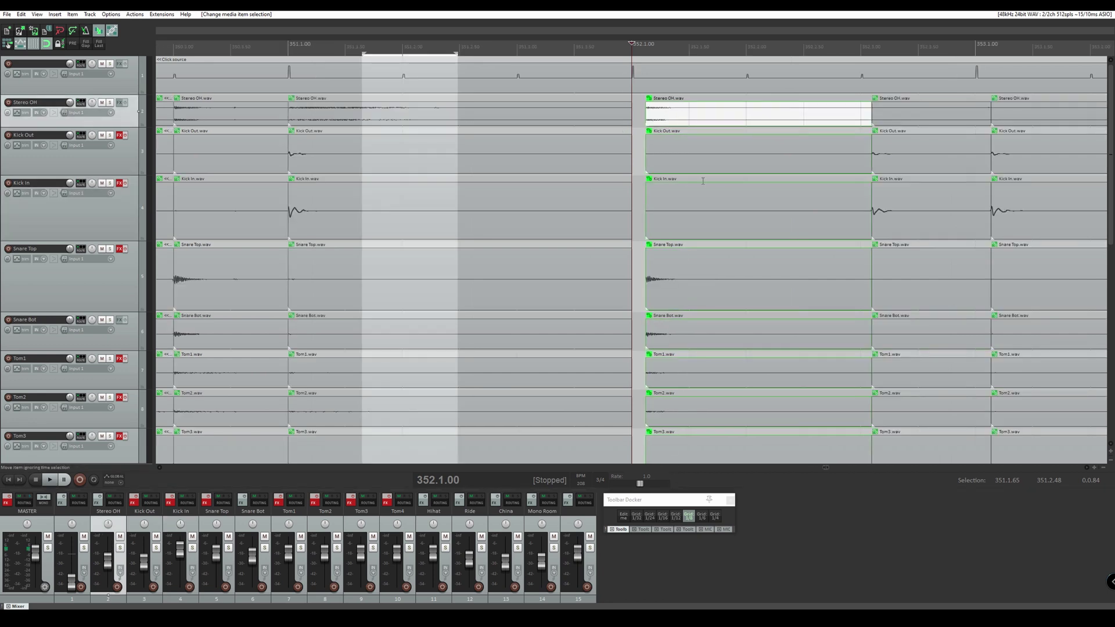
{"action": "left_click_drag", "start_coordinate": [660, 119], "coordinate": [646, 119]}
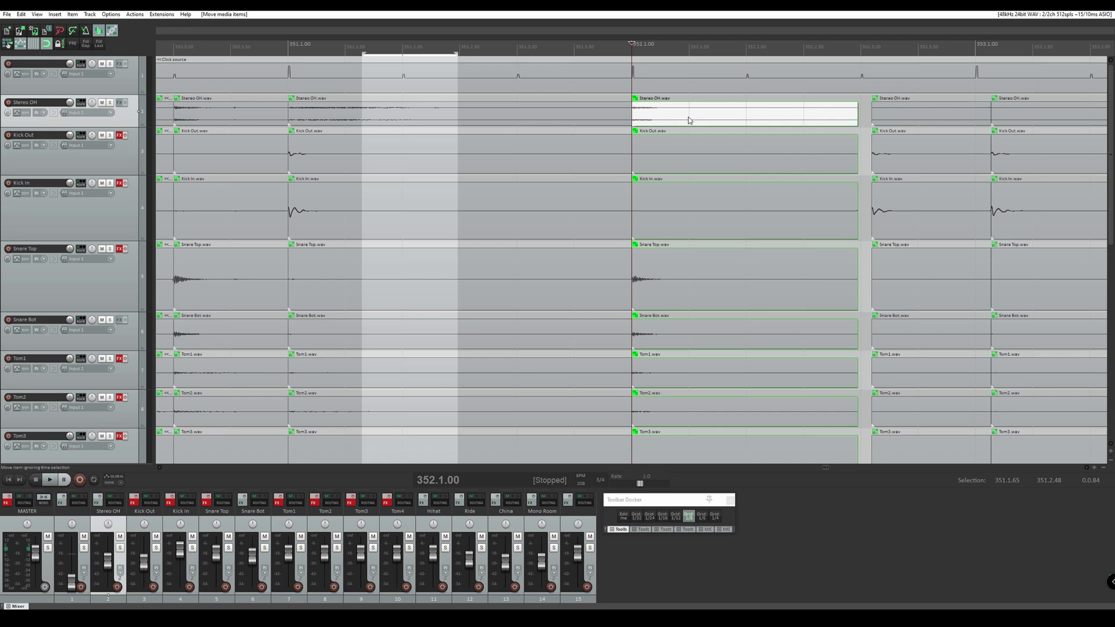
Snap the grouped kick slices following the snare hit in measure 352 to beat 352.3.00.
{"action": "scroll", "coordinate": [691, 121], "scroll_direction": "up", "scroll_amount": 2}
{"action": "scroll", "coordinate": [705, 158], "scroll_direction": "down", "scroll_amount": 4}
{"action": "left_click", "coordinate": [770, 124]}
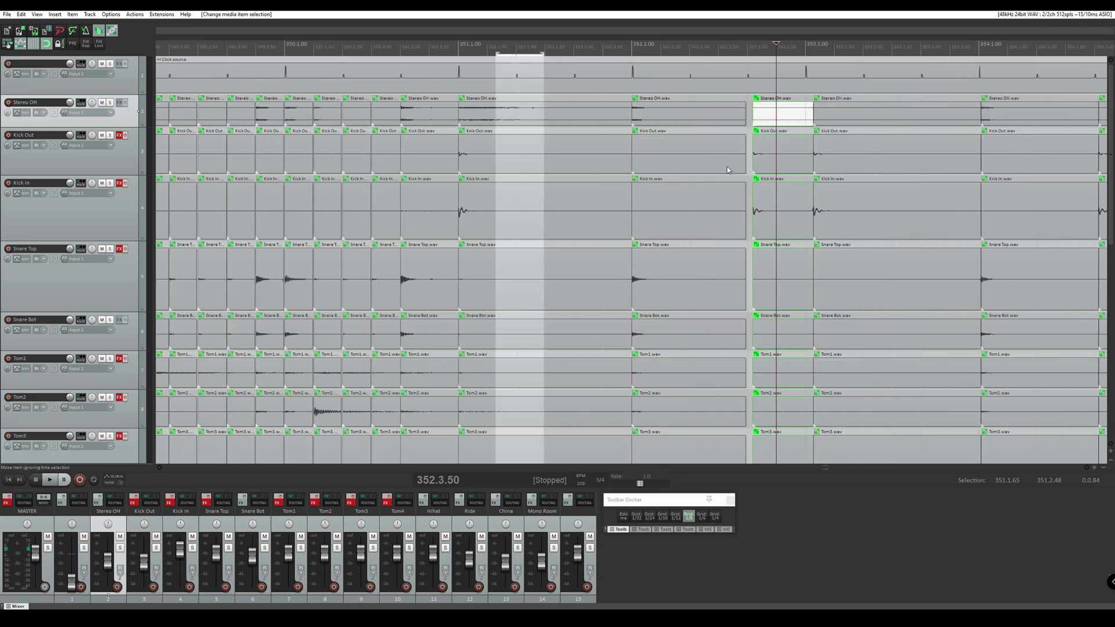
{"action": "scroll", "coordinate": [697, 171], "scroll_direction": "up", "scroll_amount": 4}
{"action": "left_click_drag", "start_coordinate": [564, 123], "coordinate": [552, 116]}
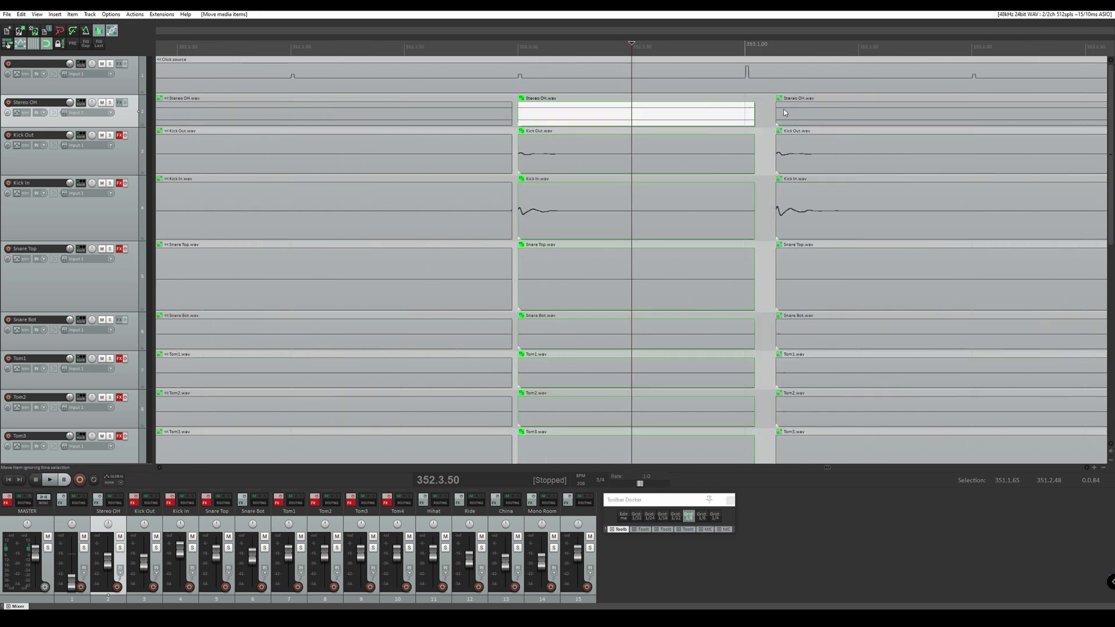
Snap the next two groups of drum slices to 353.1.00 and 354.1.00.
{"action": "left_click_drag", "start_coordinate": [754, 110], "coordinate": [689, 119]}
{"action": "scroll", "coordinate": [779, 128], "scroll_direction": "down", "scroll_amount": 3}
{"action": "left_click", "coordinate": [931, 123]}
{"action": "scroll", "coordinate": [931, 124], "scroll_direction": "up", "scroll_amount": 4}
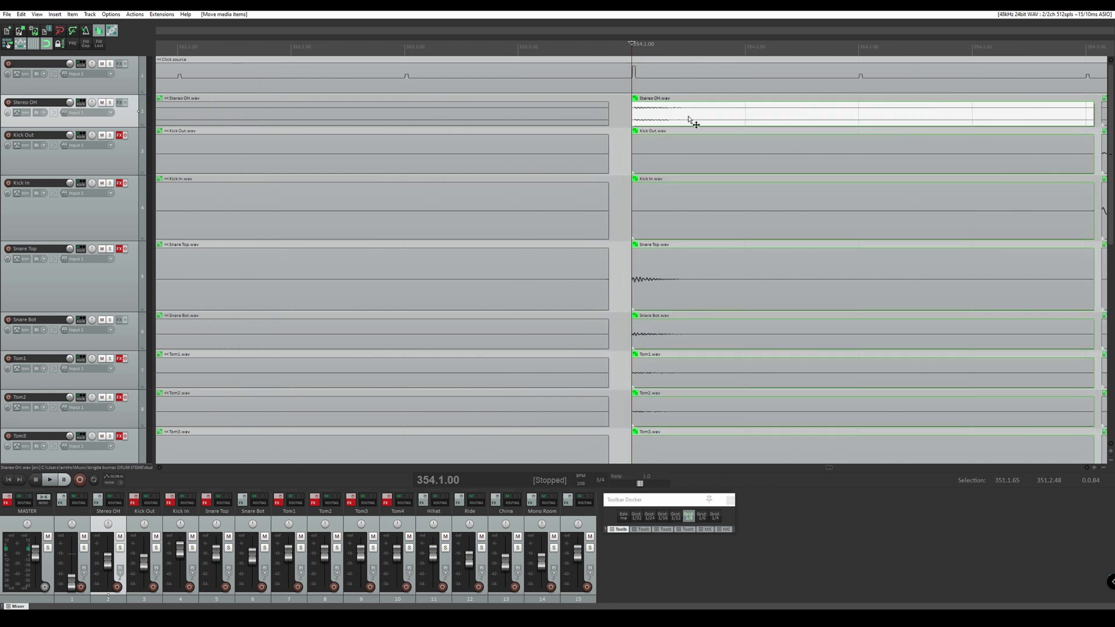
Snap the following kick slices in measures 354 and 355 to their nearest beats and select the snare-hit slices at 356.1.00.
{"action": "scroll", "coordinate": [689, 120], "scroll_direction": "down", "scroll_amount": 3}
{"action": "left_click_drag", "start_coordinate": [882, 114], "coordinate": [893, 116]}
{"action": "scroll", "coordinate": [877, 116], "scroll_direction": "down", "scroll_amount": 2}
{"action": "scroll", "coordinate": [897, 118], "scroll_direction": "down", "scroll_amount": 2}
{"action": "left_click", "coordinate": [896, 118]}
{"action": "scroll", "coordinate": [894, 119], "scroll_direction": "up", "scroll_amount": 4}
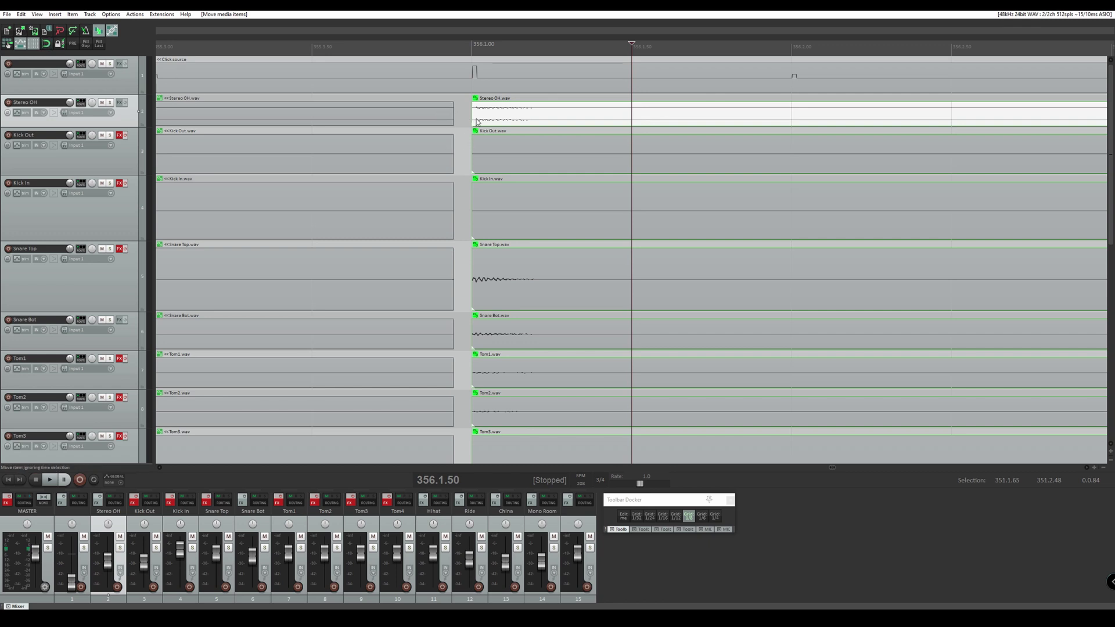
With snapping off, nudge the grouped slices at measure 356 slightly past the 356.1.00 line.
{"action": "mouse_move", "coordinate": [478, 121]}
{"action": "left_mouse_down"}
{"action": "mouse_move", "coordinate": [577, 132]}
{"action": "mouse_move", "coordinate": [453, 116]}
{"action": "mouse_move", "coordinate": [523, 116]}
{"action": "mouse_move", "coordinate": [482, 119]}
{"action": "left_mouse_up"}
{"action": "scroll", "coordinate": [465, 122], "scroll_direction": "up", "scroll_amount": 3}
{"action": "scroll", "coordinate": [325, 118], "scroll_direction": "down", "scroll_amount": 2}
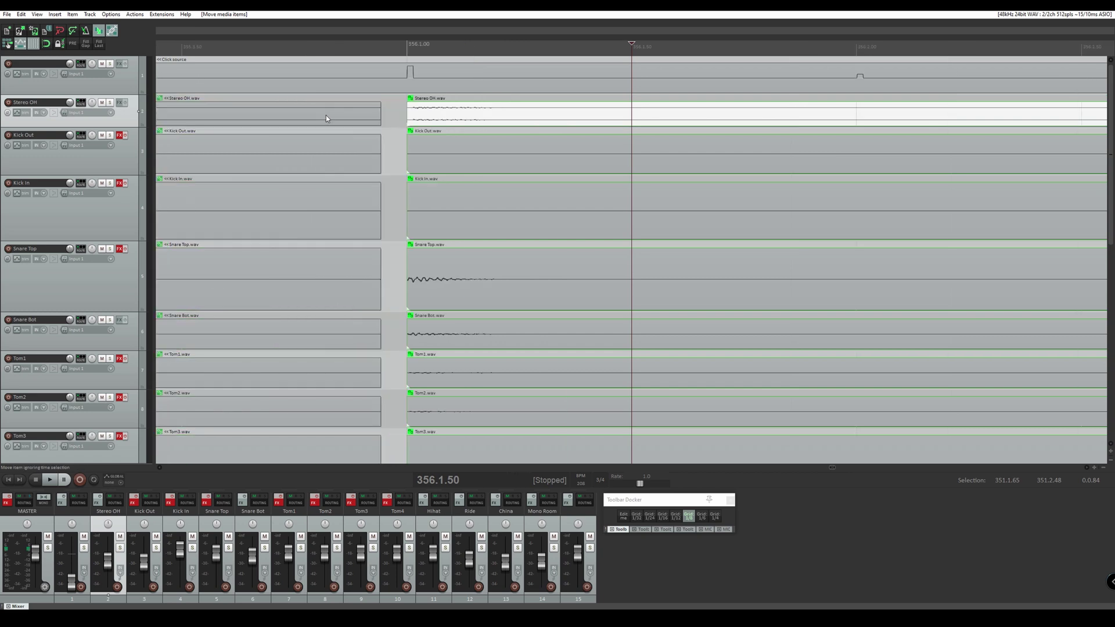
{"action": "scroll", "coordinate": [414, 113], "scroll_direction": "up", "scroll_amount": 4}
{"action": "left_click_drag", "start_coordinate": [564, 116], "coordinate": [573, 126]}
{"action": "scroll", "coordinate": [573, 126], "scroll_direction": "up", "scroll_amount": 3}
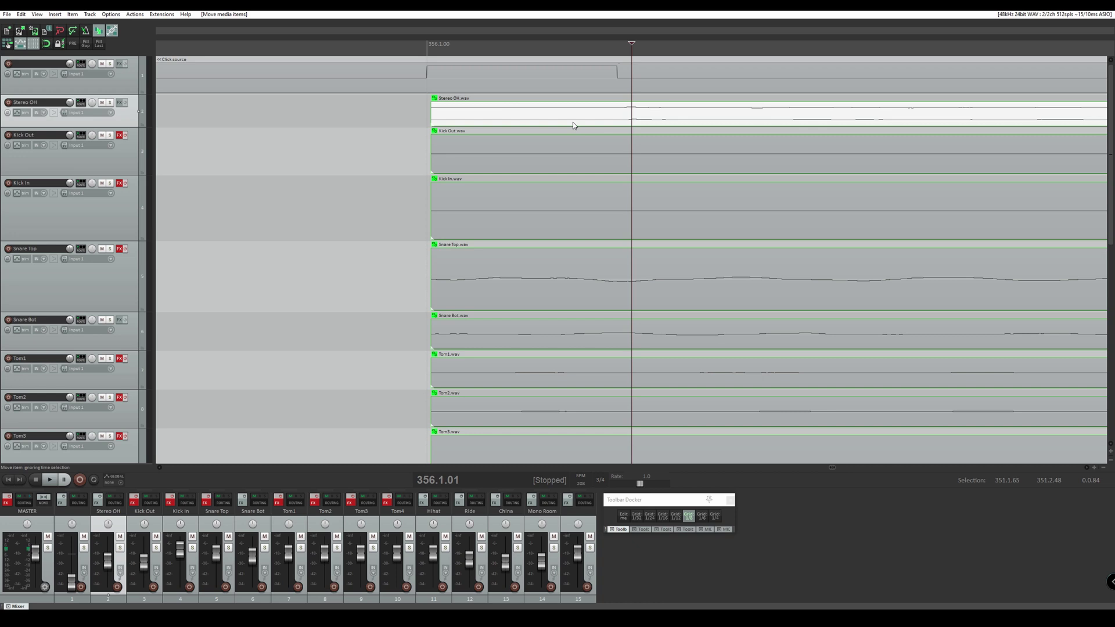
Enable snapping again and align the grouped measure 356 slices to 356.1.00.
{"action": "scroll", "coordinate": [572, 125], "scroll_direction": "down", "scroll_amount": 2}
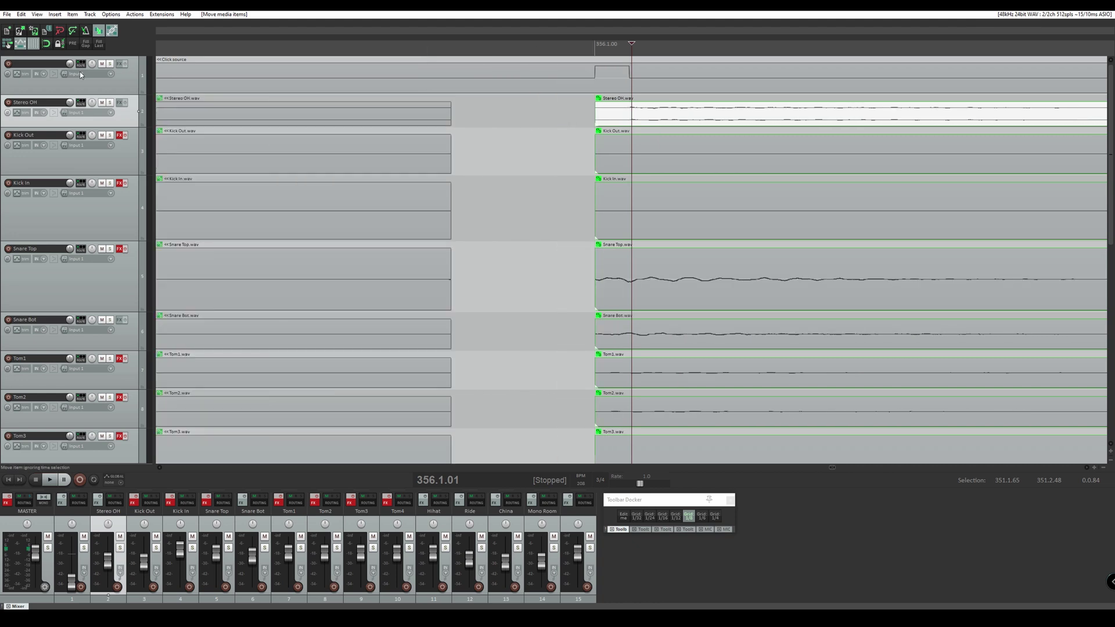
{"action": "left_click", "coordinate": [46, 44]}
{"action": "left_click_drag", "start_coordinate": [607, 112], "coordinate": [616, 115]}
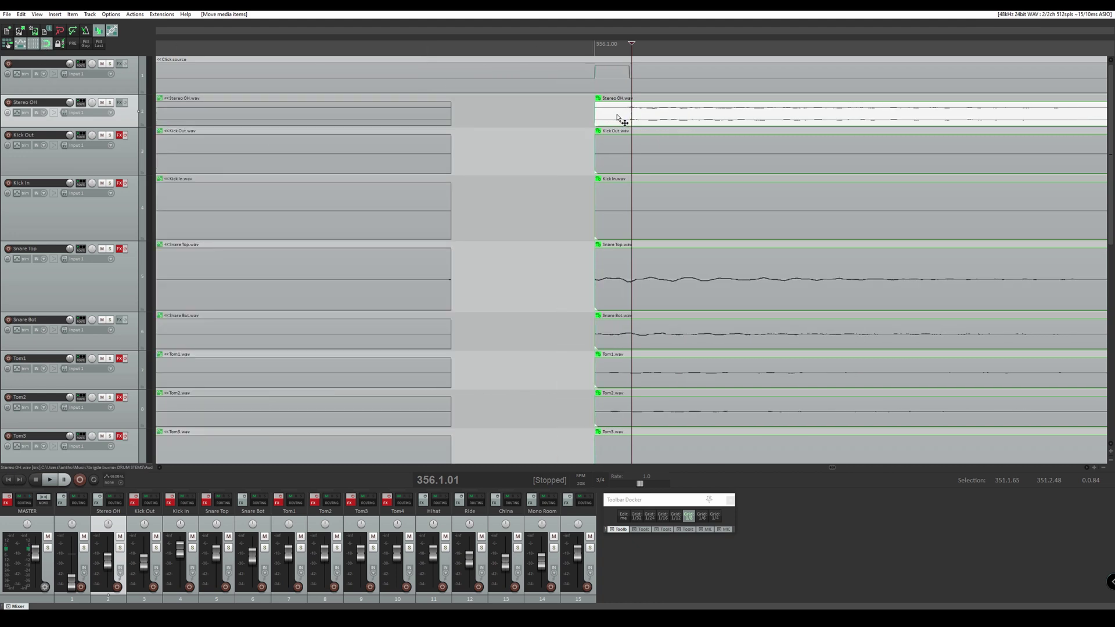
Snap the grouped kick slices at the start of measure 357 to 357.1.00.
{"action": "scroll", "coordinate": [643, 117], "scroll_direction": "down", "scroll_amount": 6}
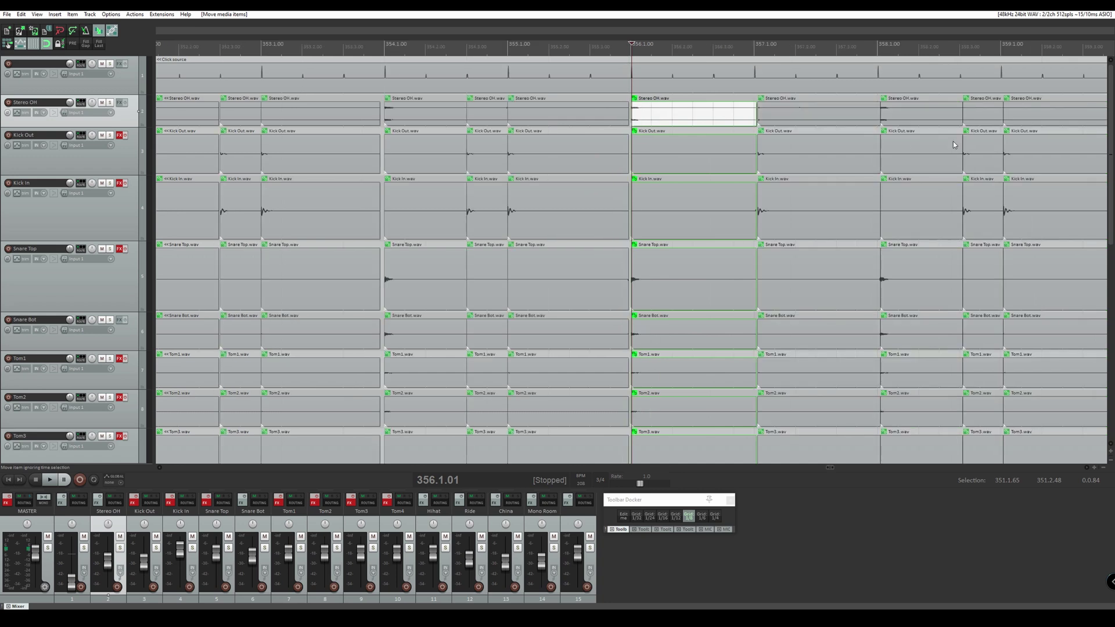
{"action": "left_click", "coordinate": [778, 123]}
{"action": "scroll", "coordinate": [776, 123], "scroll_direction": "up", "scroll_amount": 6}
{"action": "mouse_move", "coordinate": [561, 116]}
{"action": "left_mouse_down"}
{"action": "mouse_move", "coordinate": [551, 117]}
{"action": "mouse_move", "coordinate": [579, 120]}
{"action": "mouse_move", "coordinate": [567, 120]}
{"action": "left_mouse_up"}
{"action": "scroll", "coordinate": [968, 153], "scroll_direction": "down", "scroll_amount": 3}
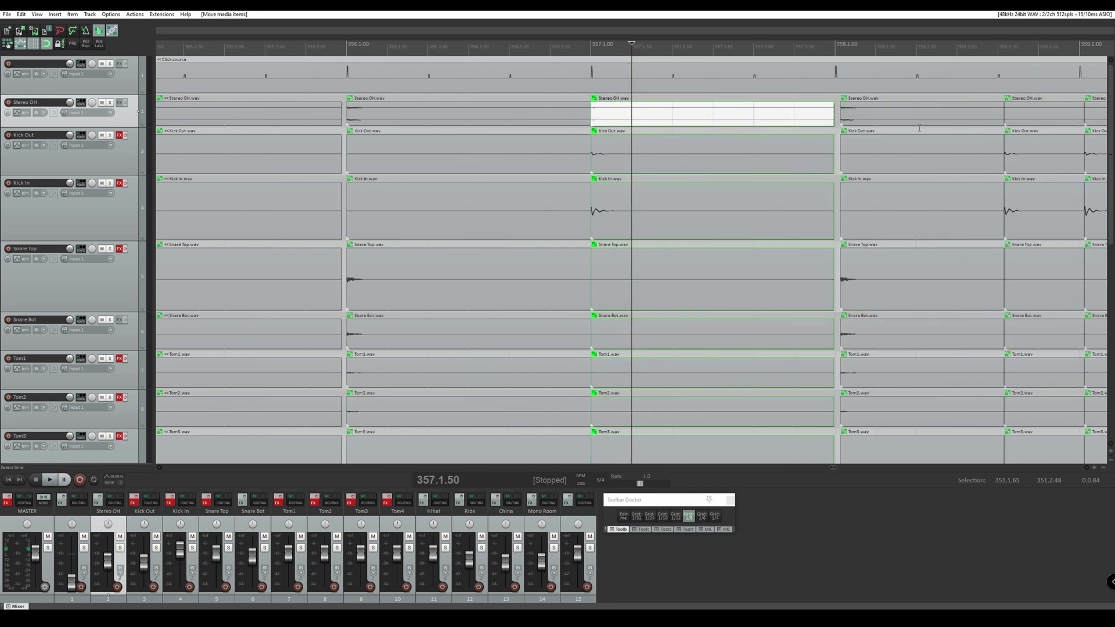
Select all drum slices on every track from measure 358 up to just before measure 398.
{"action": "left_click", "coordinate": [879, 119]}
{"action": "scroll", "coordinate": [769, 149], "scroll_direction": "up", "scroll_amount": 2}
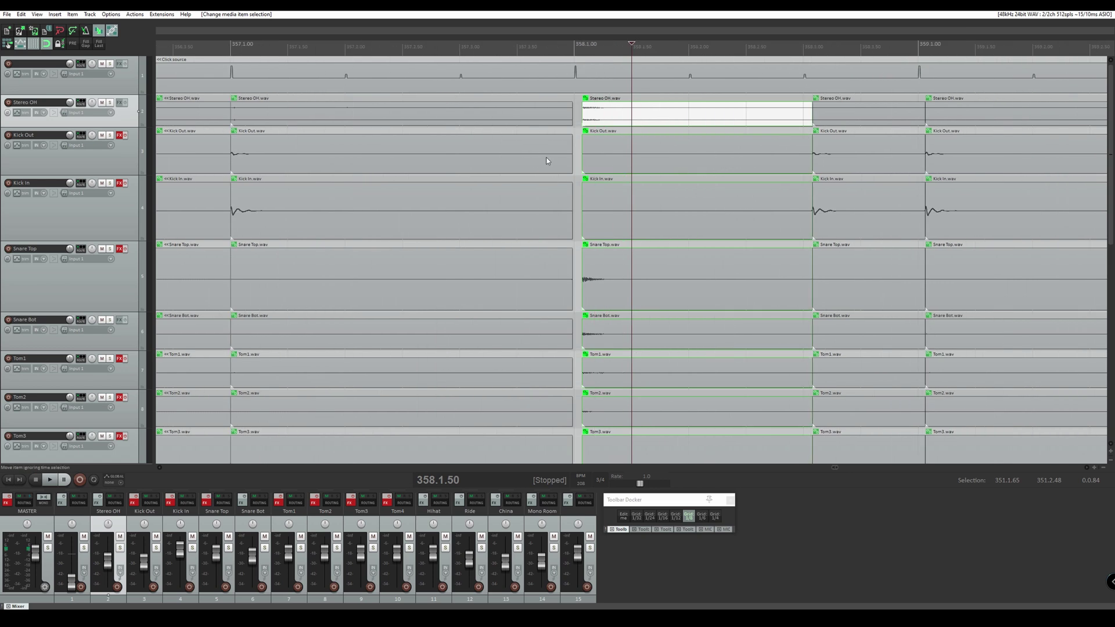
{"action": "scroll", "coordinate": [557, 163], "scroll_direction": "down", "scroll_amount": 4}
{"action": "scroll", "coordinate": [590, 173], "scroll_direction": "down", "scroll_amount": 3}
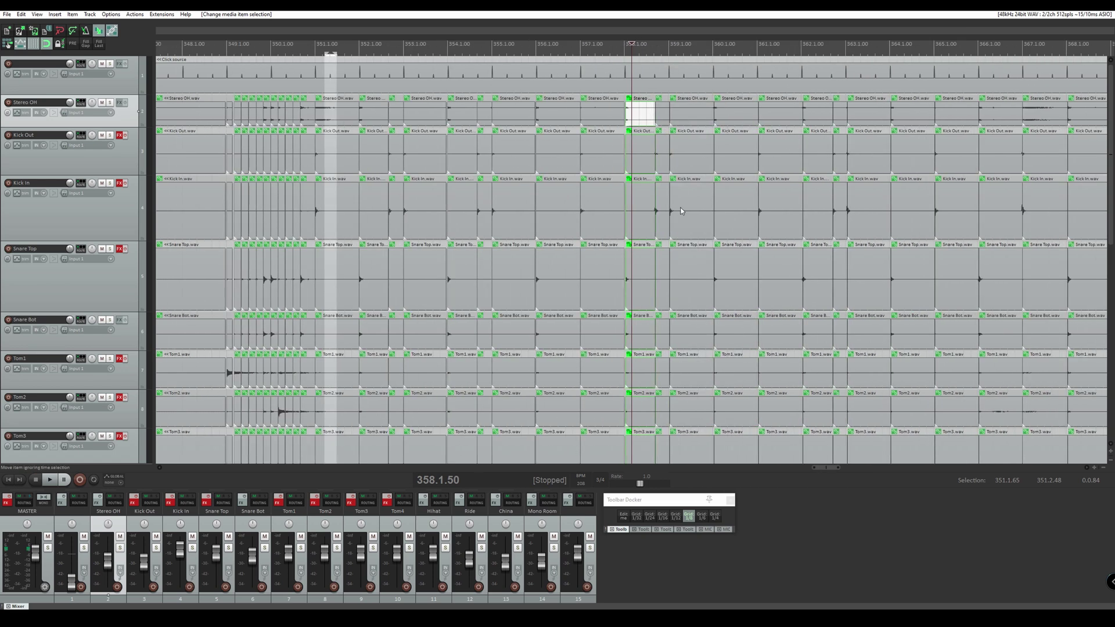
{"action": "mouse_move", "coordinate": [634, 110]}
{"action": "left_mouse_down"}
{"action": "mouse_move", "coordinate": [1113, 153]}
{"action": "mouse_move", "coordinate": [1011, 145]}
{"action": "mouse_move", "coordinate": [1113, 138]}
{"action": "mouse_move", "coordinate": [1080, 152]}
{"action": "mouse_move", "coordinate": [1094, 161]}
{"action": "mouse_move", "coordinate": [965, 152]}
{"action": "mouse_move", "coordinate": [1059, 146]}
{"action": "mouse_move", "coordinate": [711, 139]}
{"action": "mouse_move", "coordinate": [674, 134]}
{"action": "mouse_move", "coordinate": [679, 124]}
{"action": "mouse_move", "coordinate": [679, 459]}
{"action": "mouse_move", "coordinate": [672, 392]}
{"action": "left_mouse_up"}
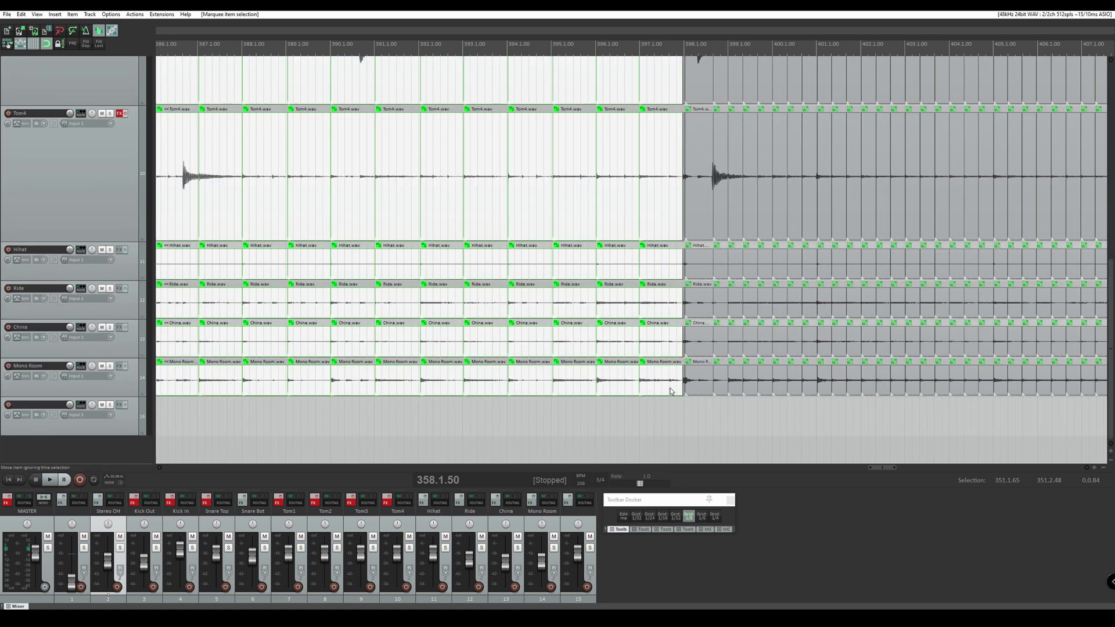
Check that the selection from measure 358 to 398 spans every drum track, including the toms, cymbals and room.
{"action": "scroll", "coordinate": [40, 154], "scroll_direction": "up", "scroll_amount": 6}
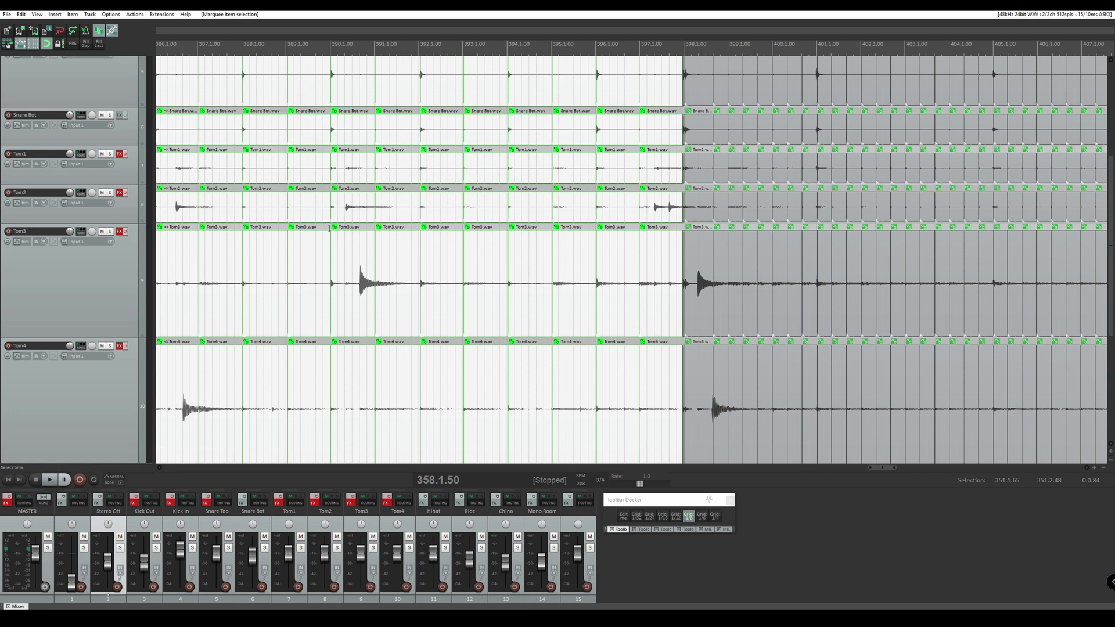
{"action": "scroll", "coordinate": [508, 266], "scroll_direction": "down", "scroll_amount": 3}
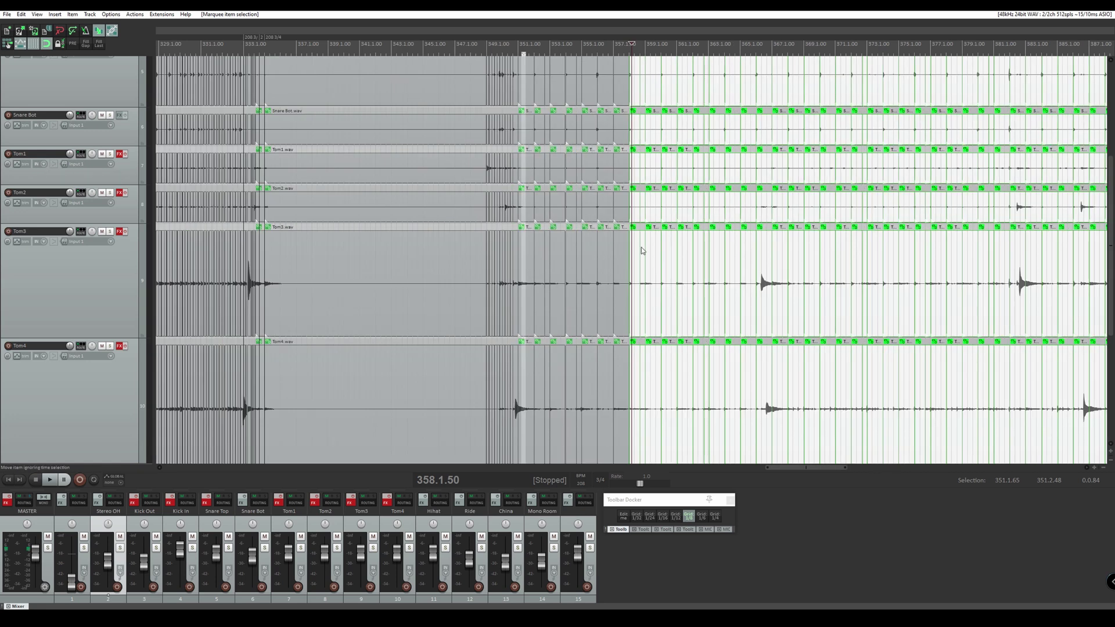
{"action": "scroll", "coordinate": [952, 243], "scroll_direction": "down", "scroll_amount": 2}
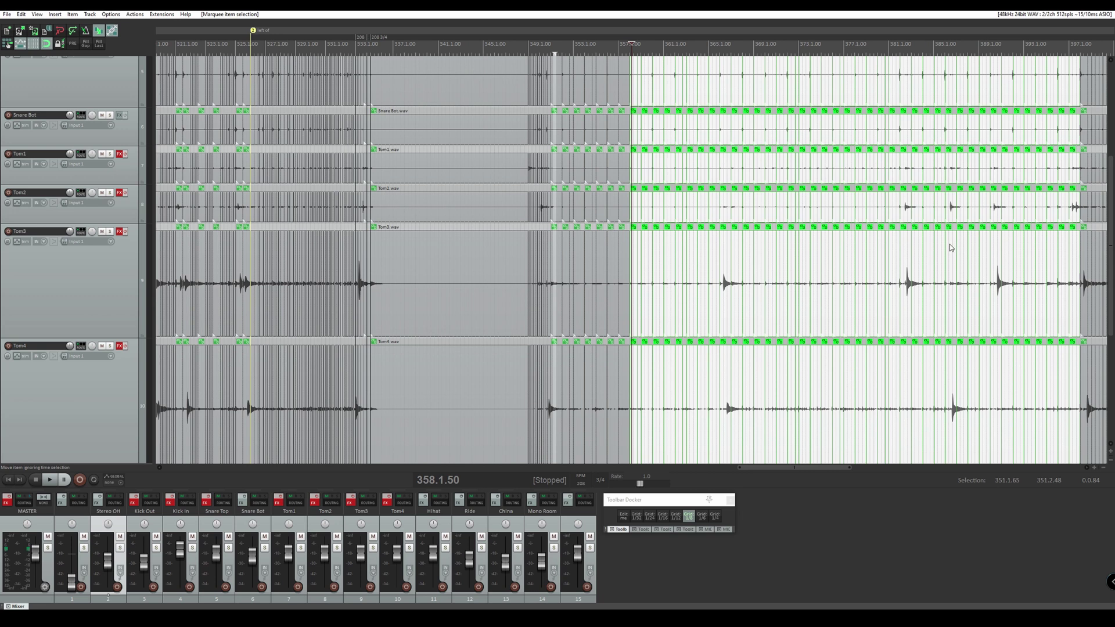
{"action": "scroll", "coordinate": [950, 248], "scroll_direction": "up", "scroll_amount": 3}
{"action": "scroll", "coordinate": [25, 149], "scroll_direction": "up", "scroll_amount": 4}
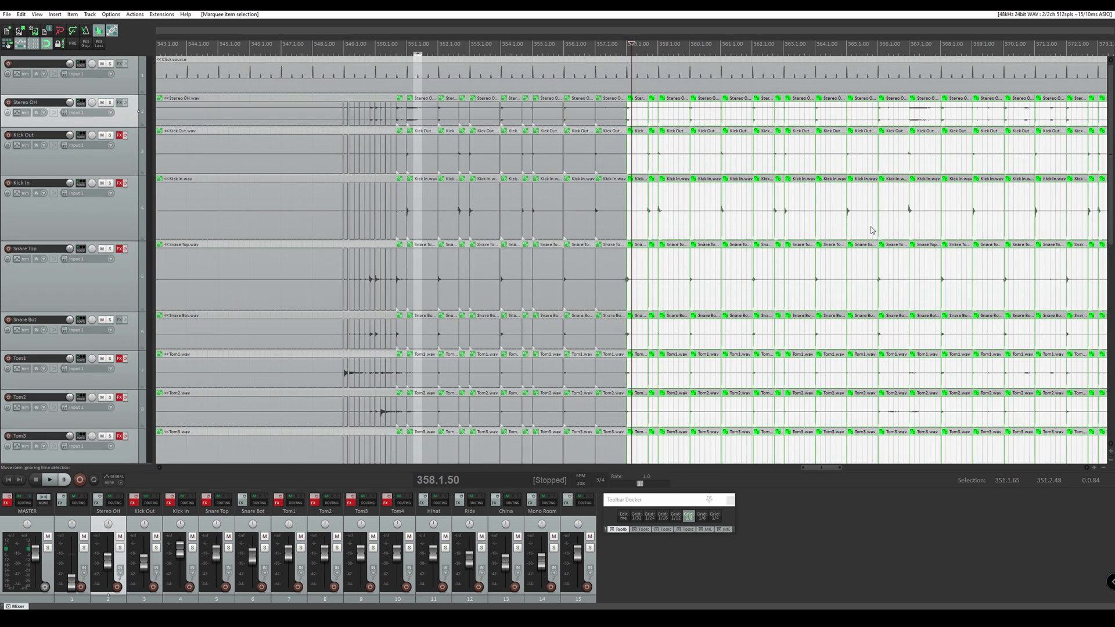
{"action": "scroll", "coordinate": [871, 231], "scroll_direction": "down", "scroll_amount": 5}
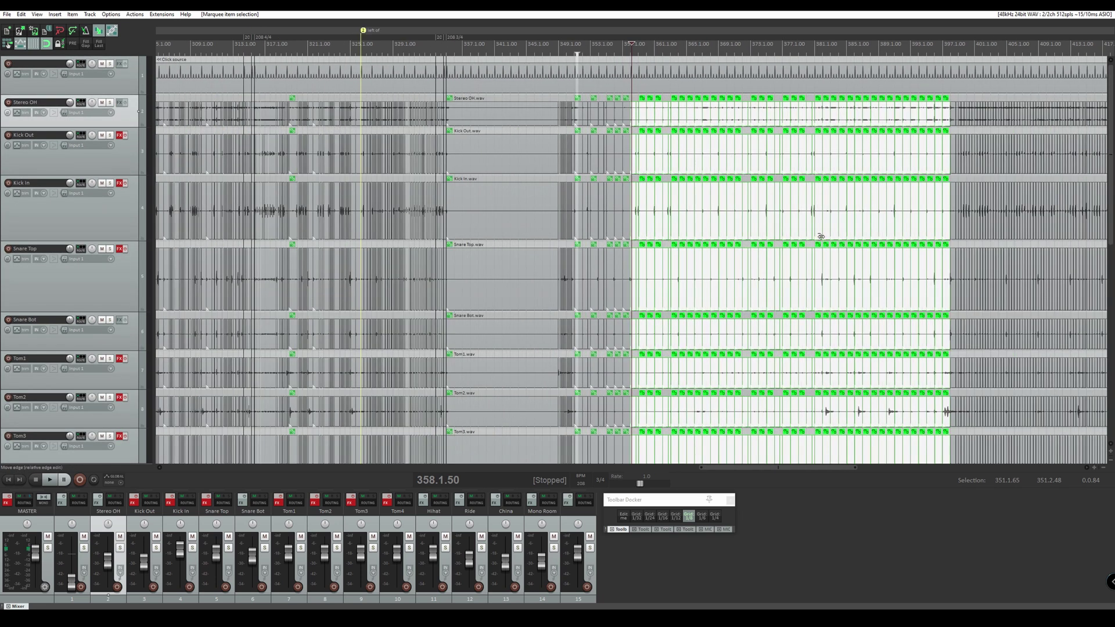
{"action": "scroll", "coordinate": [50, 187], "scroll_direction": "down", "scroll_amount": 8}
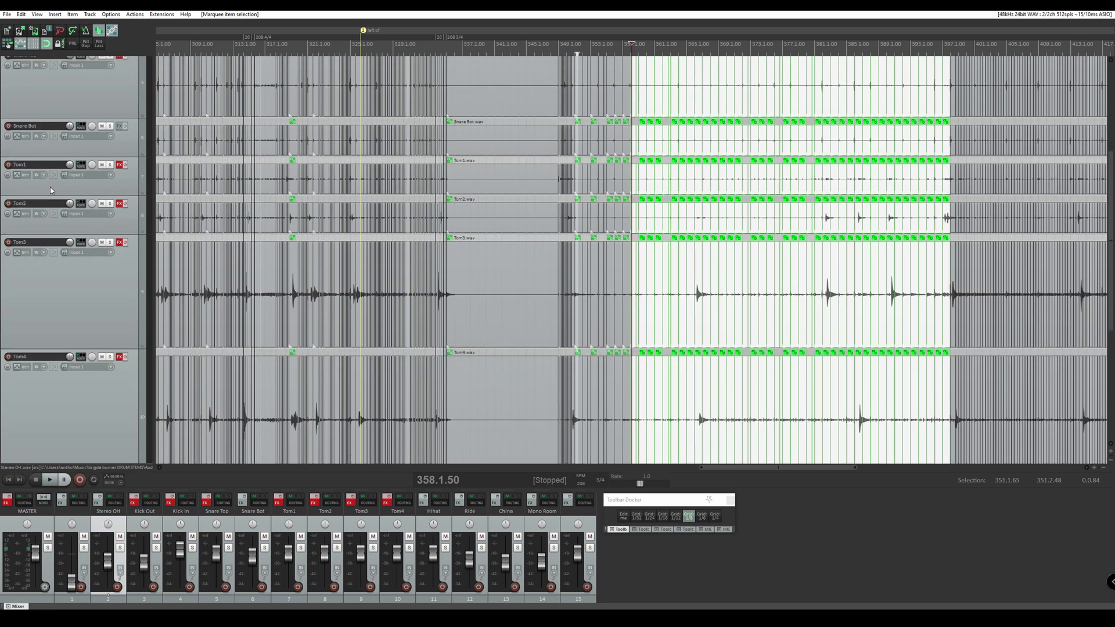
{"action": "scroll", "coordinate": [51, 187], "scroll_direction": "up", "scroll_amount": 8}
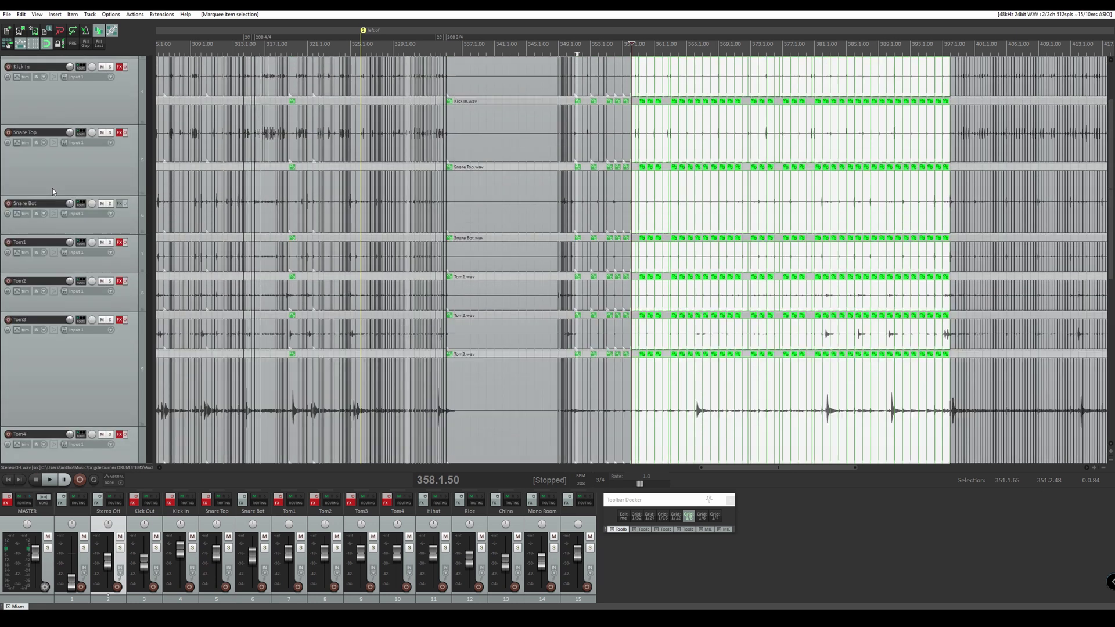
Quantize the selected item positions to 1/8 notes, moving grouped items, extending starts by 5 ms and shortening overlapping earlier items.
{"action": "right_click", "coordinate": [685, 207]}
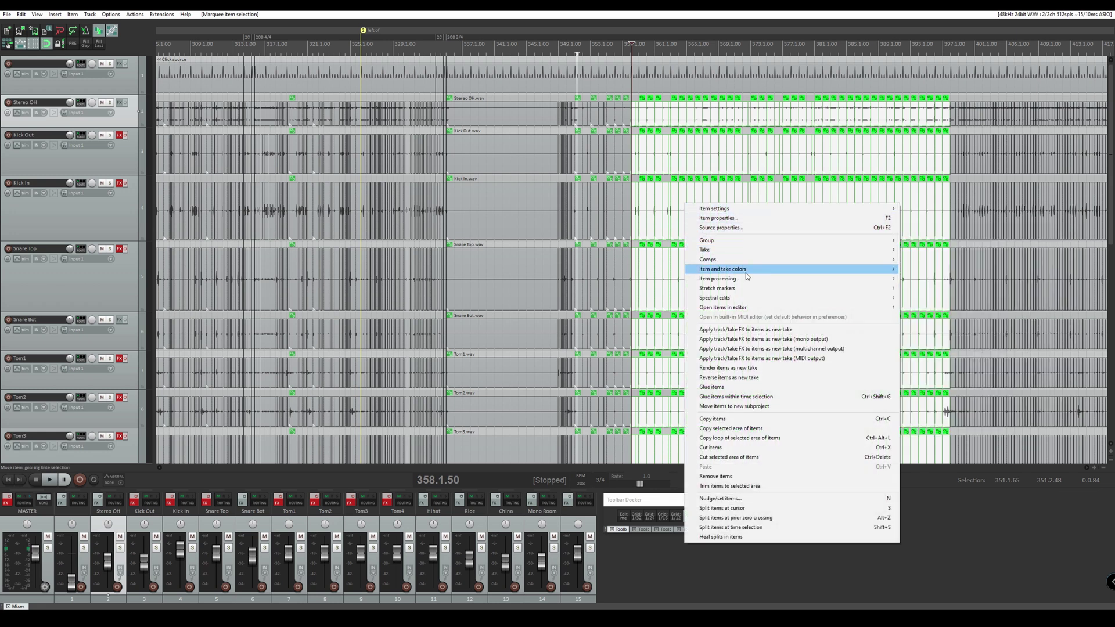
{"action": "mouse_move", "coordinate": [753, 283]}
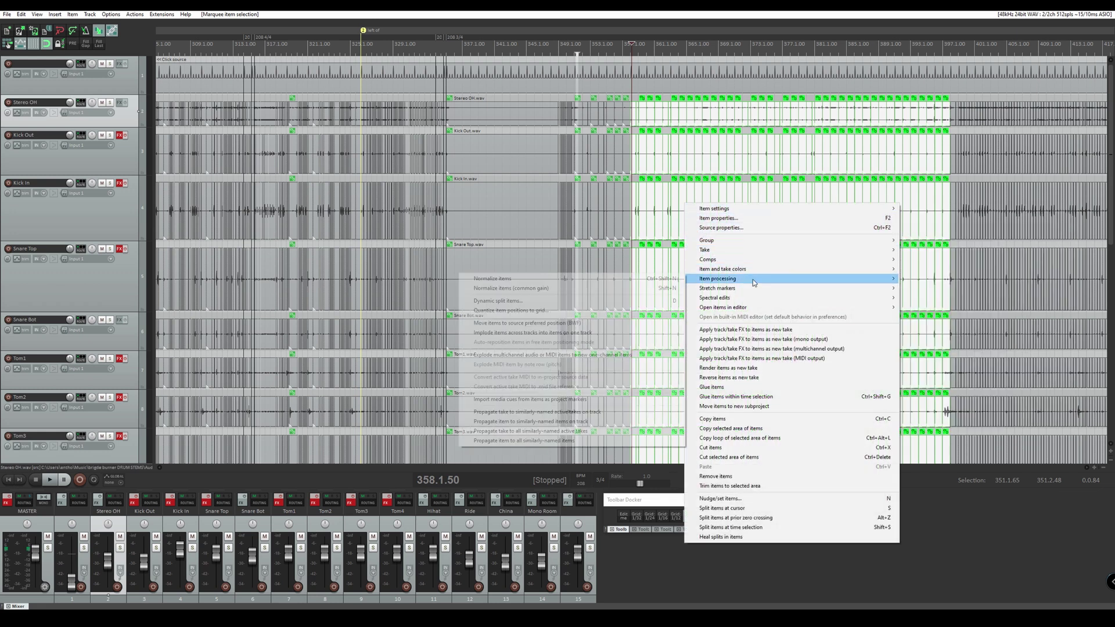
{"action": "left_click", "coordinate": [492, 311]}
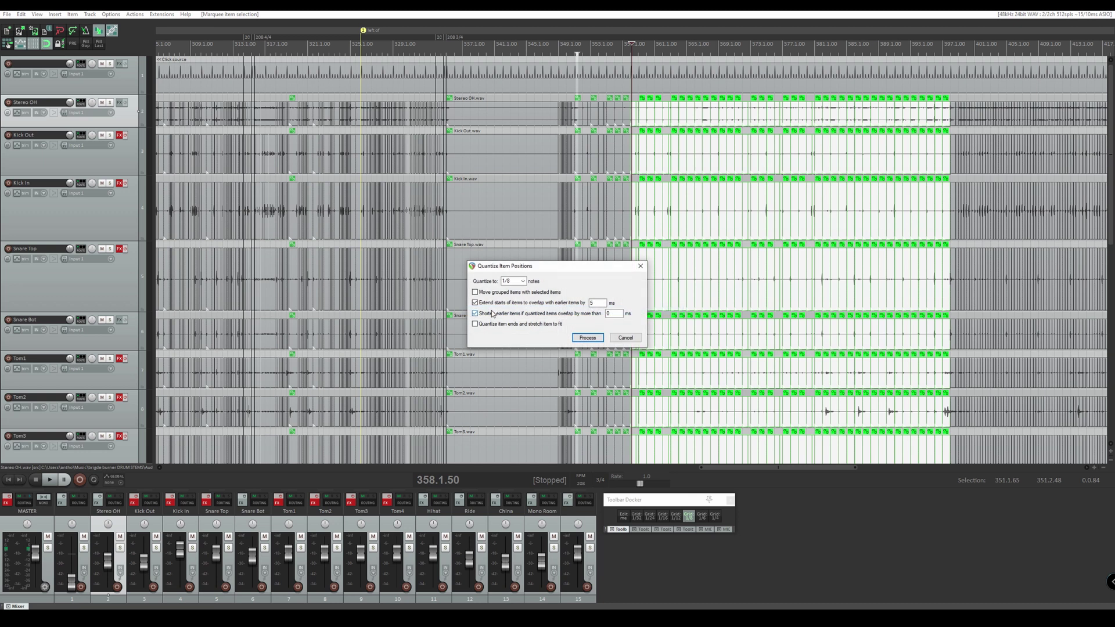
{"action": "scroll", "coordinate": [846, 312], "scroll_direction": "up", "scroll_amount": 4}
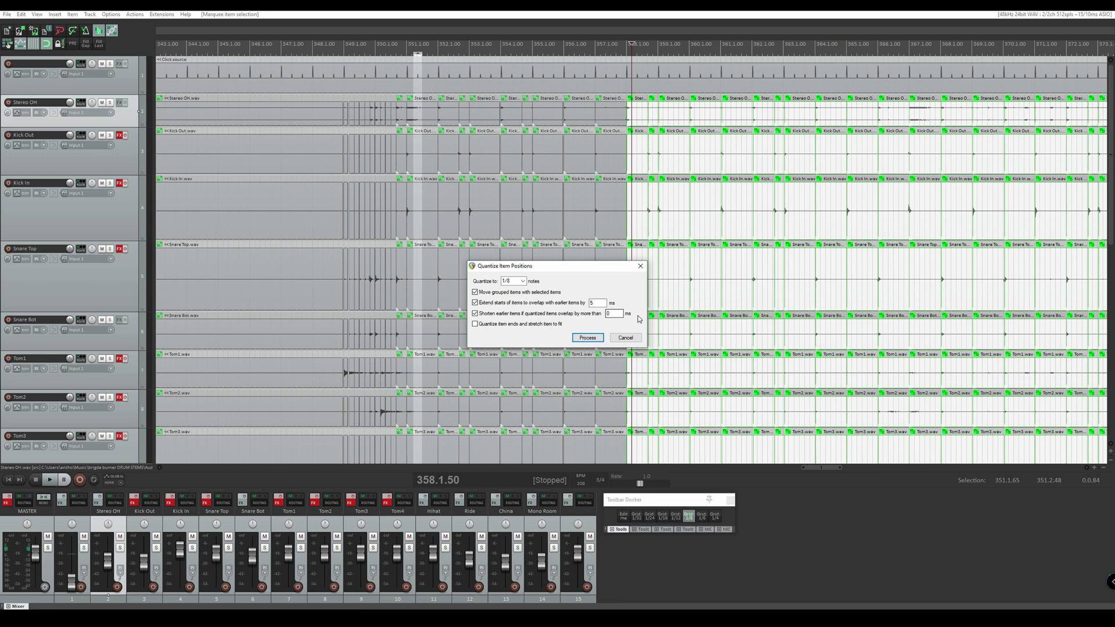
{"action": "left_click", "coordinate": [619, 313]}
{"action": "scroll", "coordinate": [824, 314], "scroll_direction": "down", "scroll_amount": 3}
{"action": "left_click", "coordinate": [587, 337]}
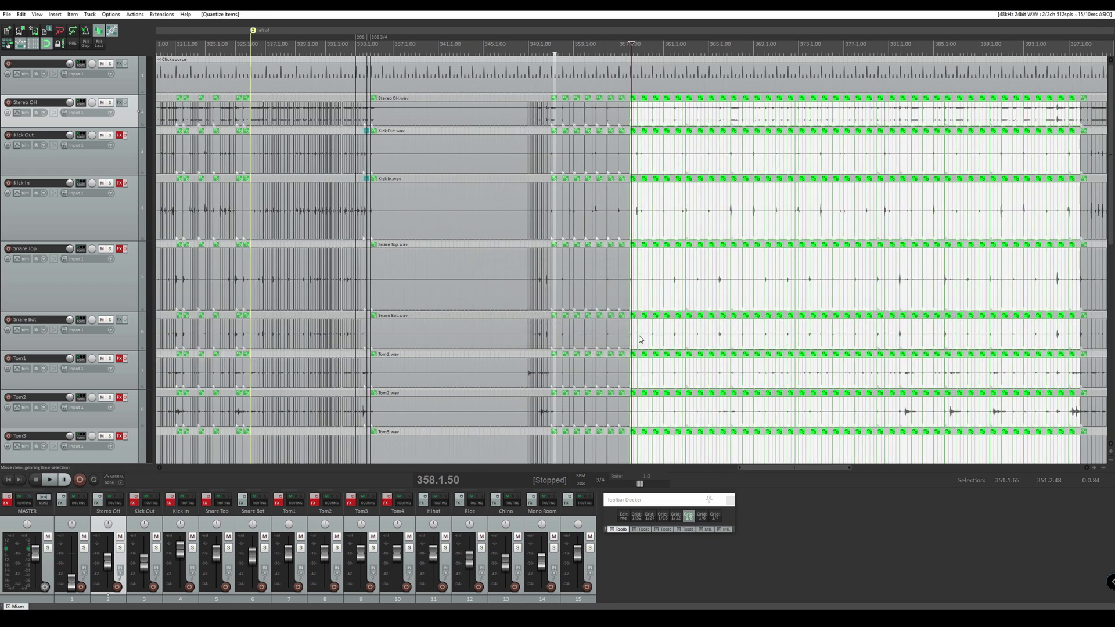
Inspect the alignment and crossfades of the quantized slices in measures 360 to 363 against the grid.
{"action": "left_click", "coordinate": [763, 297]}
{"action": "scroll", "coordinate": [761, 290], "scroll_direction": "up", "scroll_amount": 5}
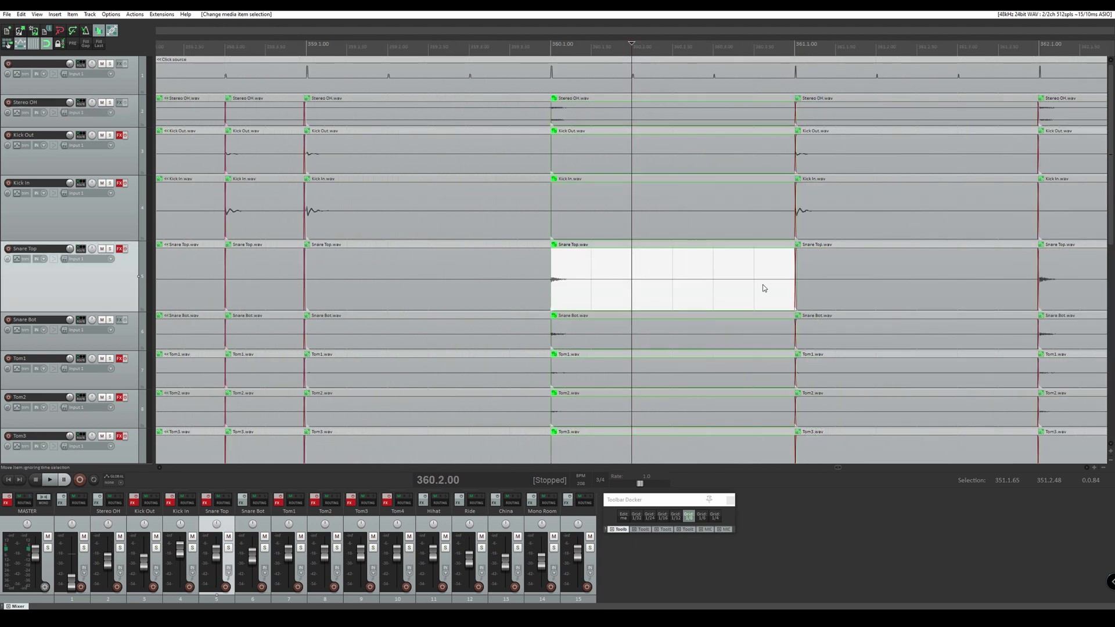
{"action": "left_click", "coordinate": [748, 282]}
{"action": "scroll", "coordinate": [748, 282], "scroll_direction": "up", "scroll_amount": 3}
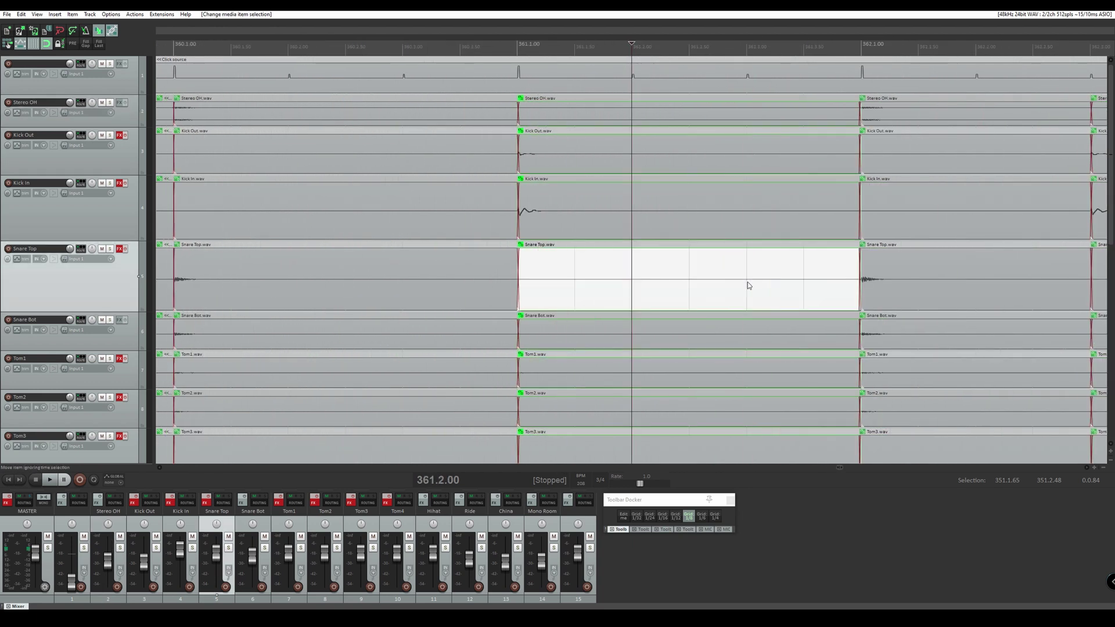
{"action": "left_click", "coordinate": [928, 285]}
{"action": "scroll", "coordinate": [931, 290], "scroll_direction": "up", "scroll_amount": 1}
{"action": "scroll", "coordinate": [931, 291], "scroll_direction": "up", "scroll_amount": 2}
{"action": "scroll", "coordinate": [932, 292], "scroll_direction": "down", "scroll_amount": 3}
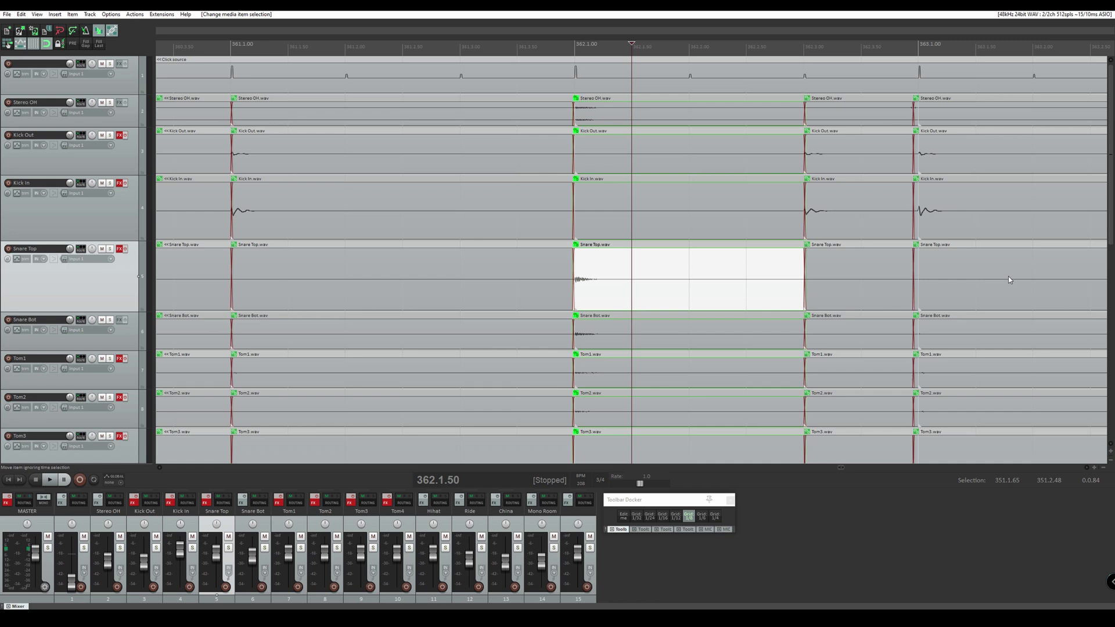
{"action": "left_click", "coordinate": [1010, 279]}
{"action": "scroll", "coordinate": [977, 288], "scroll_direction": "up", "scroll_amount": 2}
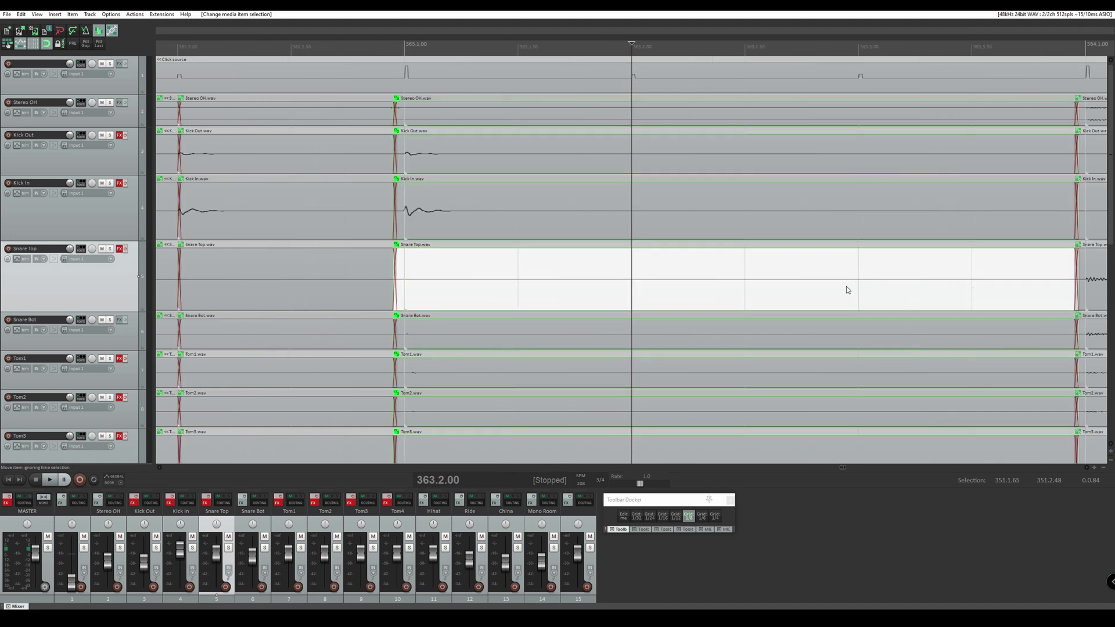
Examine the quantized slices around measures 364 and 365, and recheck the slice boundary at measure 363.
{"action": "scroll", "coordinate": [982, 276], "scroll_direction": "down", "scroll_amount": 2}
{"action": "left_click", "coordinate": [983, 276]}
{"action": "scroll", "coordinate": [952, 288], "scroll_direction": "down", "scroll_amount": 3}
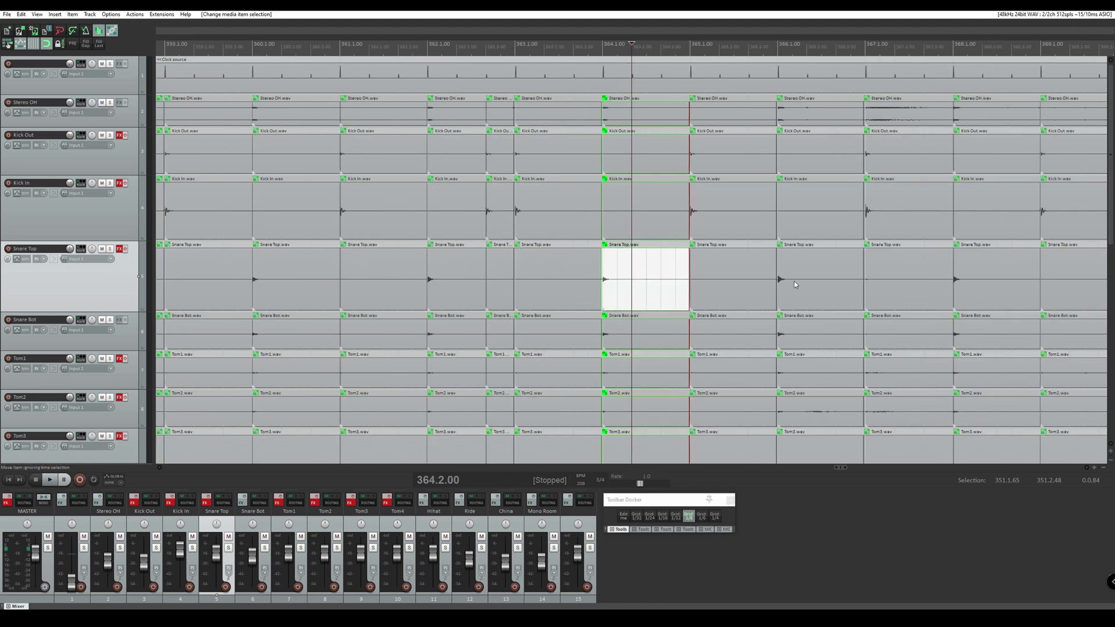
{"action": "scroll", "coordinate": [883, 288], "scroll_direction": "up", "scroll_amount": 3}
{"action": "left_click", "coordinate": [883, 286]}
{"action": "scroll", "coordinate": [886, 286], "scroll_direction": "down", "scroll_amount": 5}
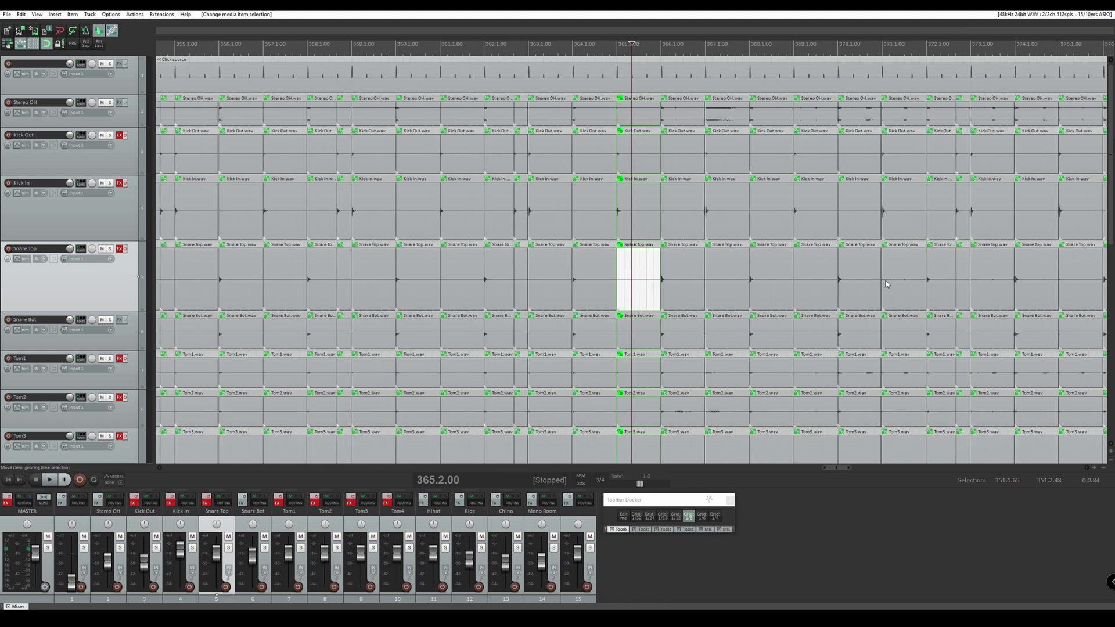
{"action": "scroll", "coordinate": [887, 285], "scroll_direction": "down", "scroll_amount": 3}
{"action": "left_click", "coordinate": [588, 273]}
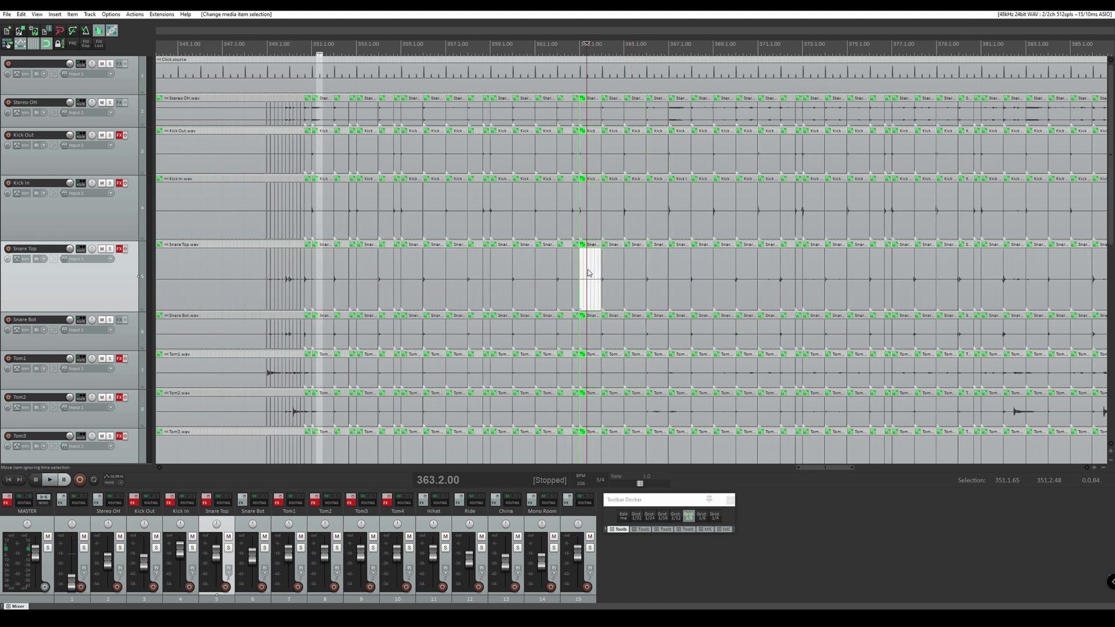
{"action": "scroll", "coordinate": [588, 273], "scroll_direction": "up", "scroll_amount": 6}
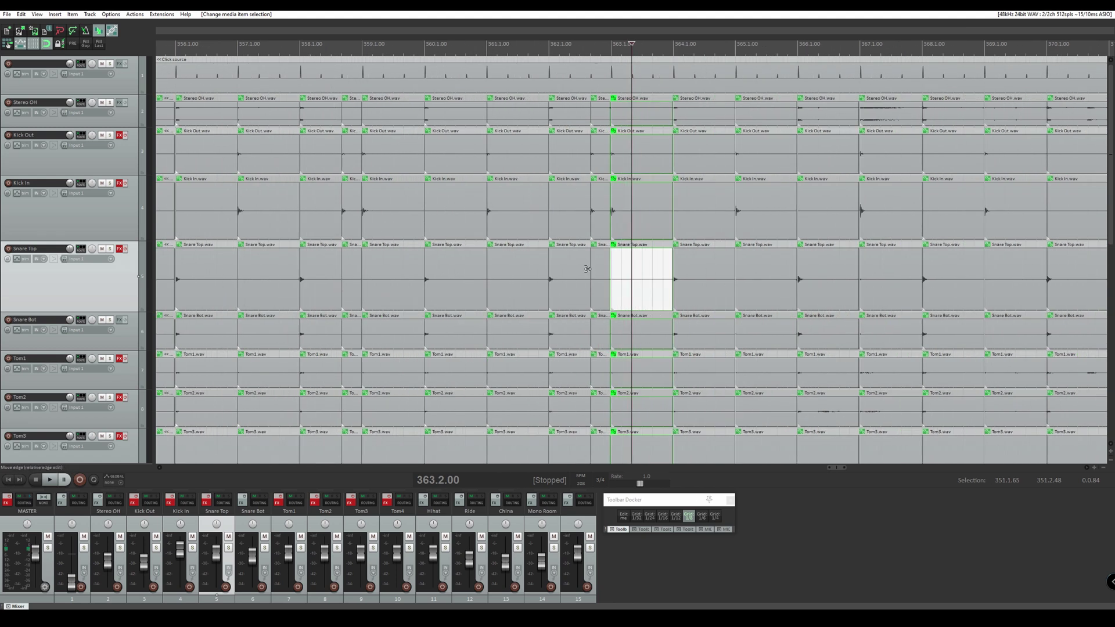
With snapping off, shift the grouped crossfade at 362.3.00 earlier so it sits ahead of the kick transient.
{"action": "left_click", "coordinate": [287, 295]}
{"action": "scroll", "coordinate": [333, 292], "scroll_direction": "up", "scroll_amount": 2}
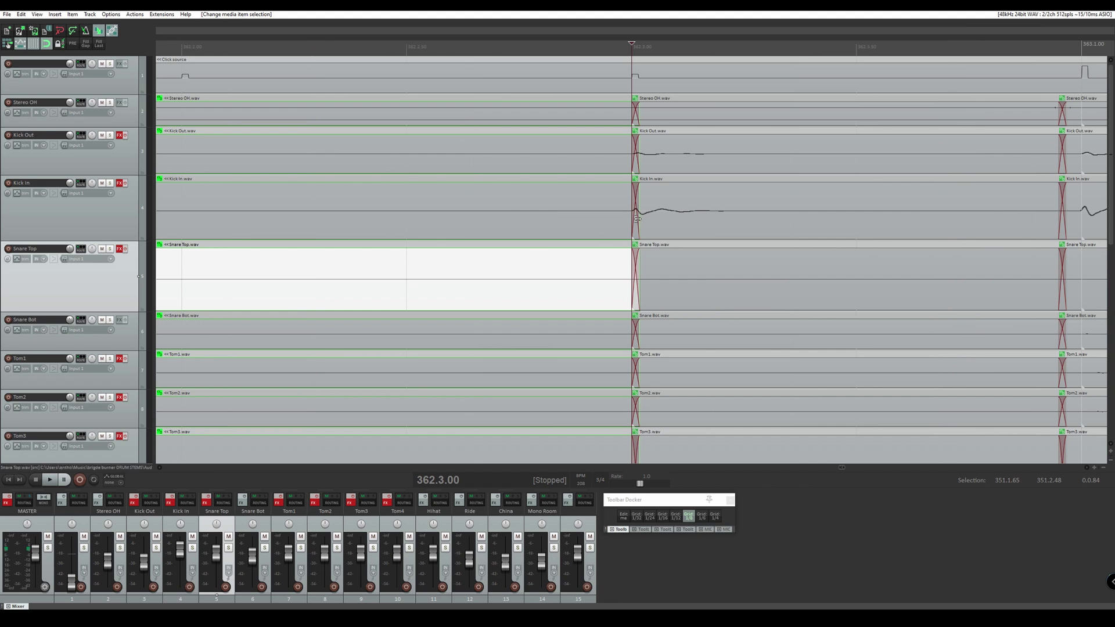
{"action": "scroll", "coordinate": [637, 219], "scroll_direction": "up", "scroll_amount": 3}
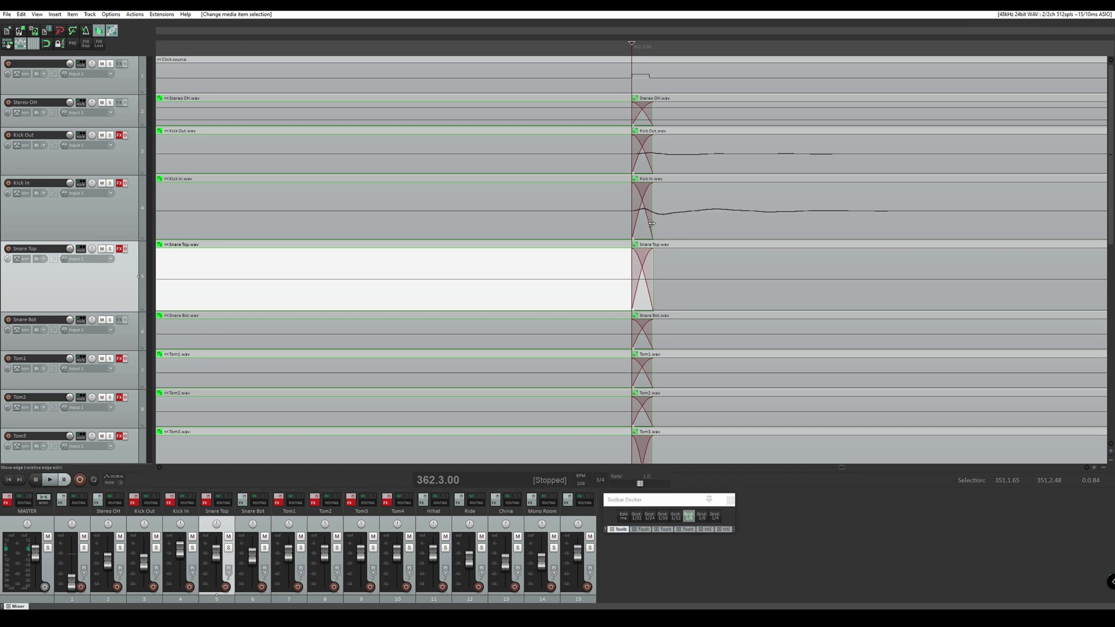
{"action": "left_click_drag", "start_coordinate": [651, 223], "coordinate": [591, 217]}
{"action": "scroll", "coordinate": [665, 230], "scroll_direction": "down", "scroll_amount": 2}
{"action": "left_click", "coordinate": [660, 228]}
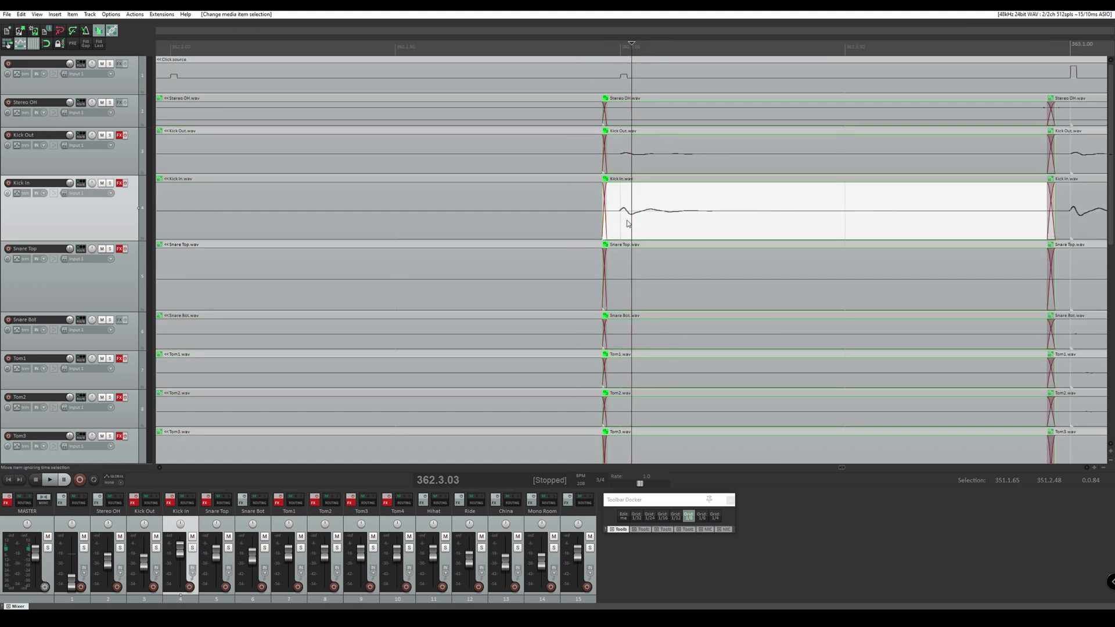
{"action": "scroll", "coordinate": [610, 221], "scroll_direction": "up", "scroll_amount": 2}
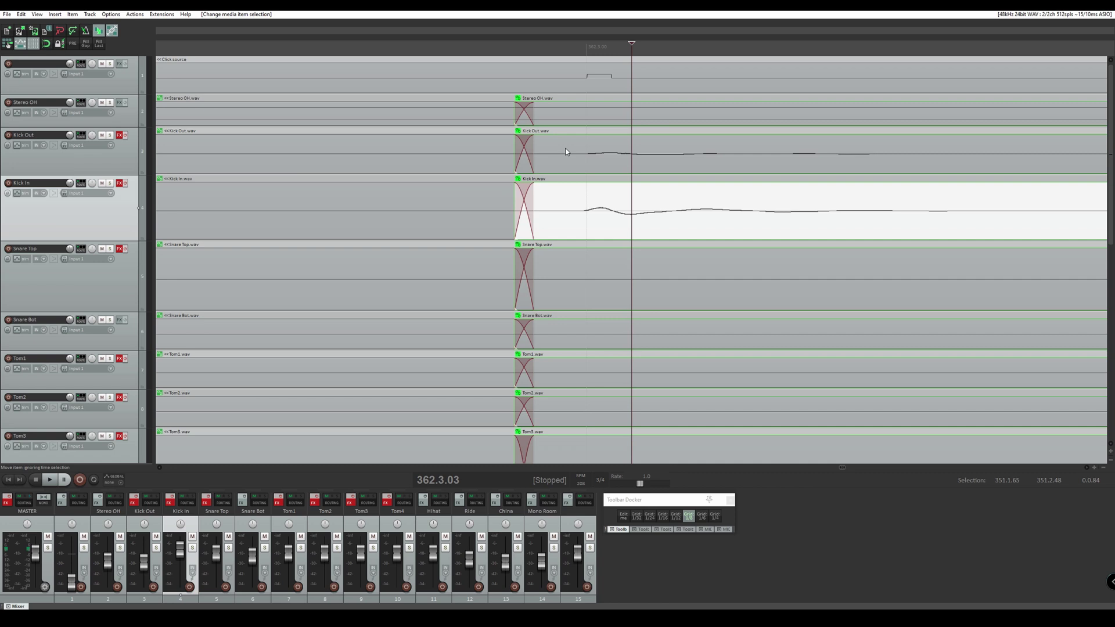
{"action": "scroll", "coordinate": [692, 226], "scroll_direction": "down", "scroll_amount": 6}
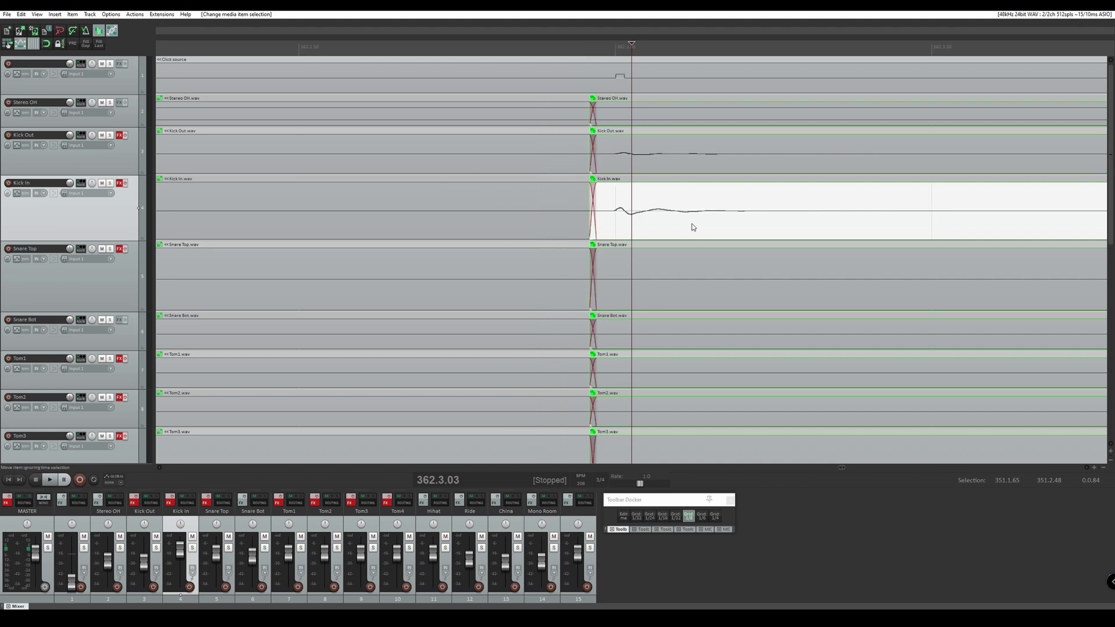
Move the grouped crossfade at 361.1.00 to just before the kick transient.
{"action": "left_click", "coordinate": [880, 213]}
{"action": "scroll", "coordinate": [881, 213], "scroll_direction": "down", "scroll_amount": 5}
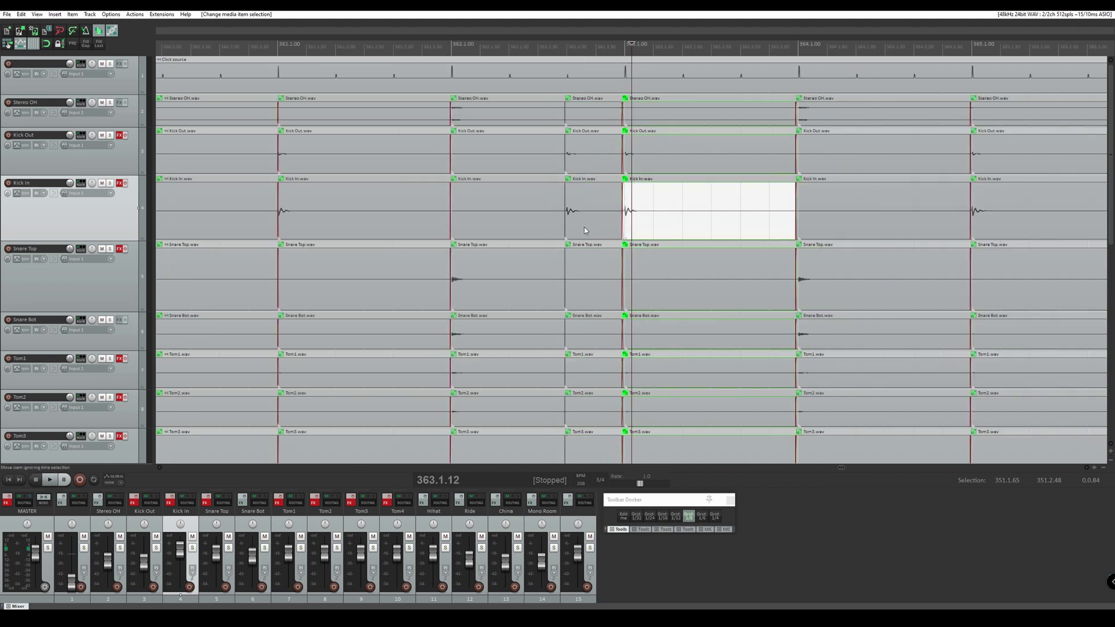
{"action": "left_click", "coordinate": [501, 222]}
{"action": "left_click", "coordinate": [310, 226]}
{"action": "scroll", "coordinate": [310, 225], "scroll_direction": "up", "scroll_amount": 6}
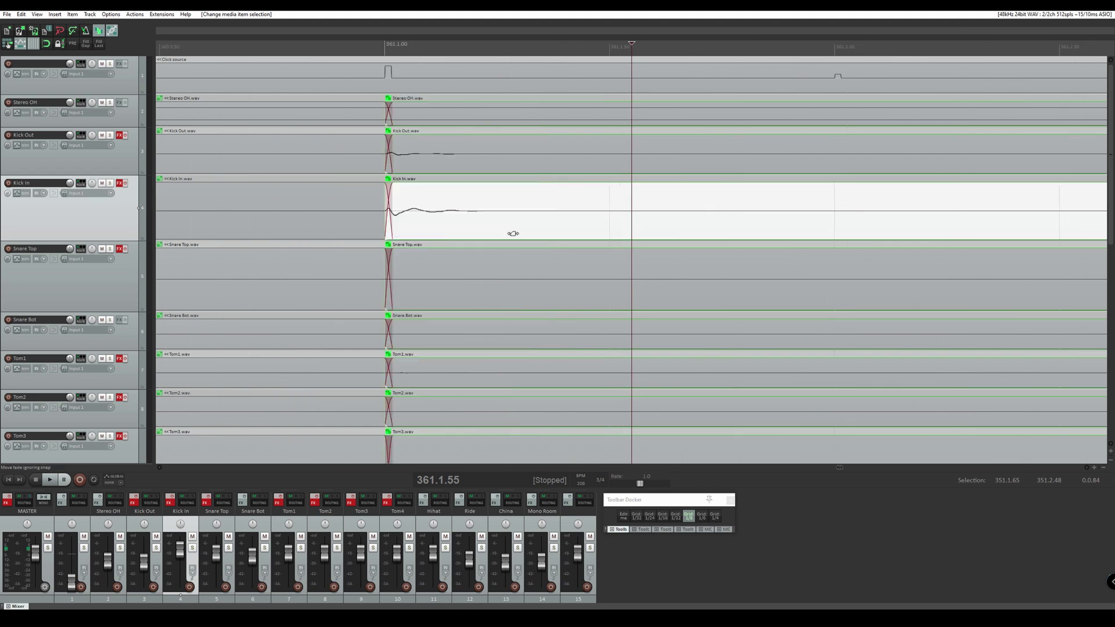
{"action": "left_click_drag", "start_coordinate": [393, 217], "coordinate": [380, 216]}
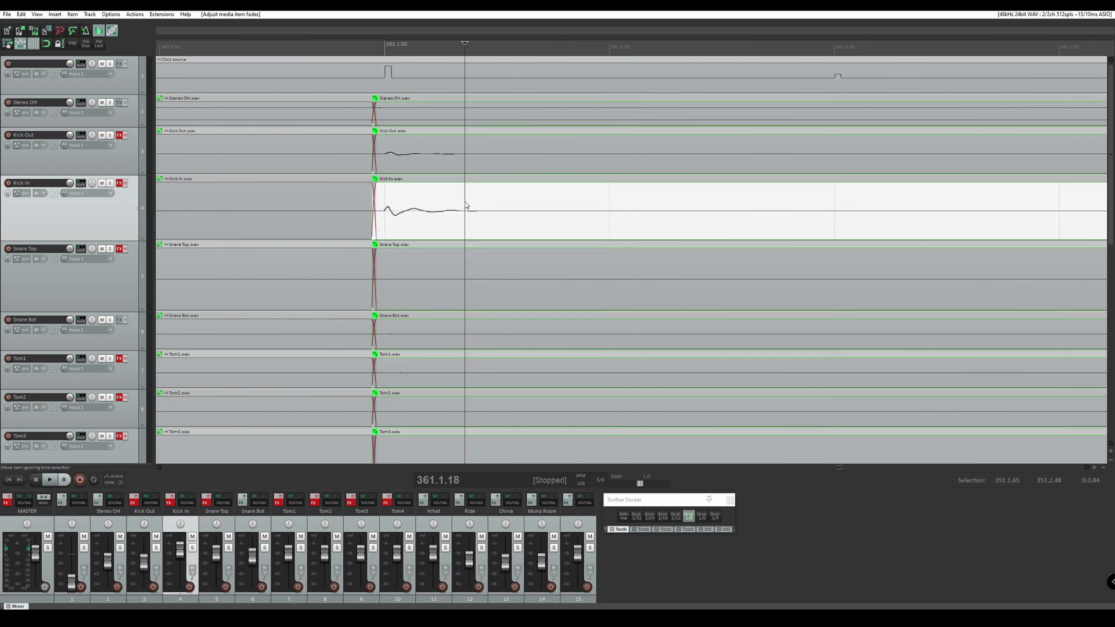
Select the grouped drum slices in measure 362 within the overview of the quantized section.
{"action": "scroll", "coordinate": [467, 209], "scroll_direction": "down", "scroll_amount": 7}
{"action": "scroll", "coordinate": [836, 229], "scroll_direction": "down", "scroll_amount": 7}
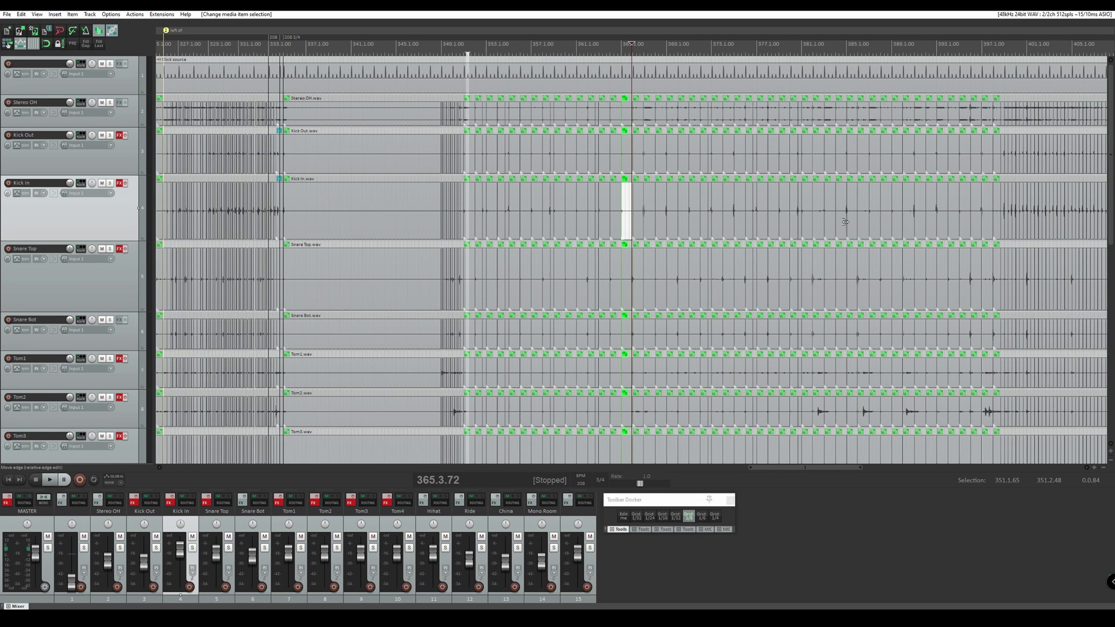
{"action": "left_click", "coordinate": [583, 115]}
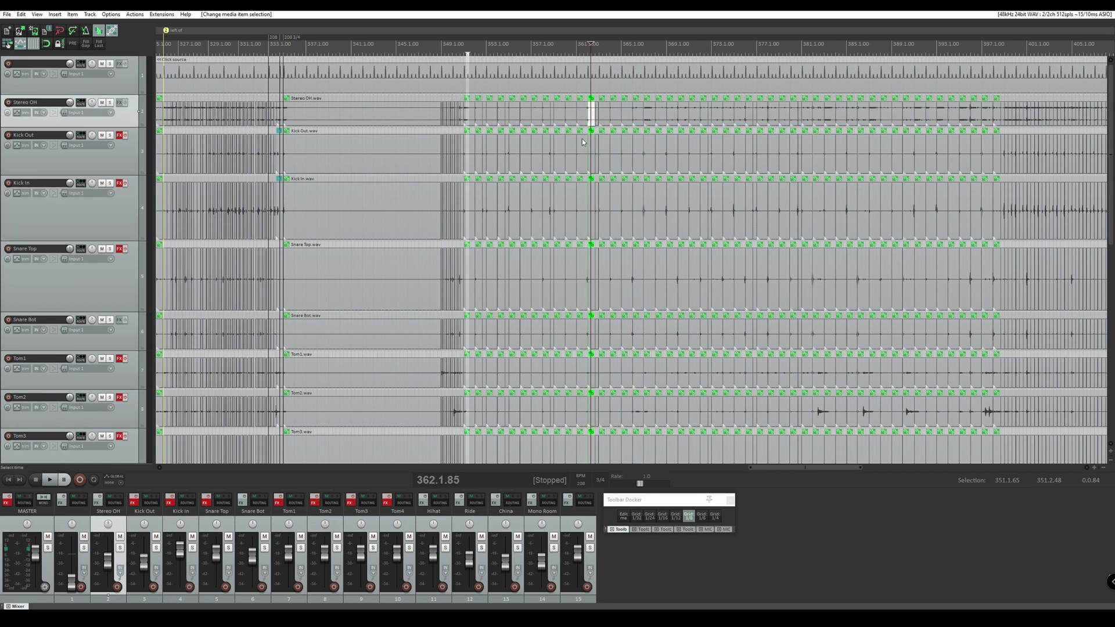
Move the grouped crossfade before the kick hit at 358.3.00 earlier so it sits ahead of the transient.
{"action": "scroll", "coordinate": [583, 139], "scroll_direction": "up", "scroll_amount": 7}
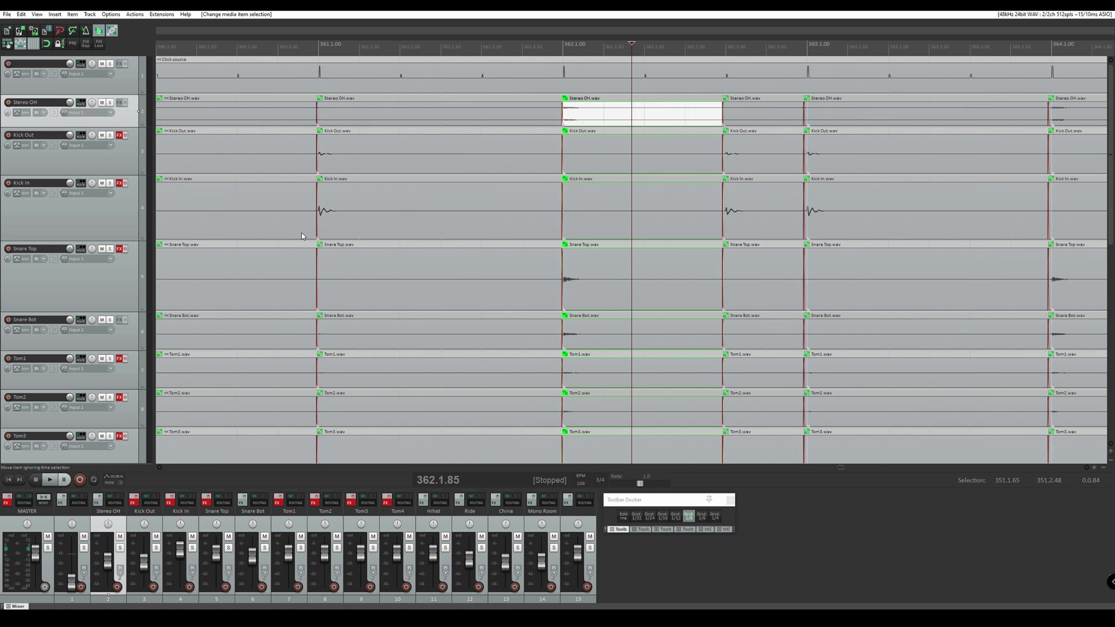
{"action": "left_click", "coordinate": [219, 216]}
{"action": "scroll", "coordinate": [280, 216], "scroll_direction": "down", "scroll_amount": 2}
{"action": "left_click", "coordinate": [332, 220]}
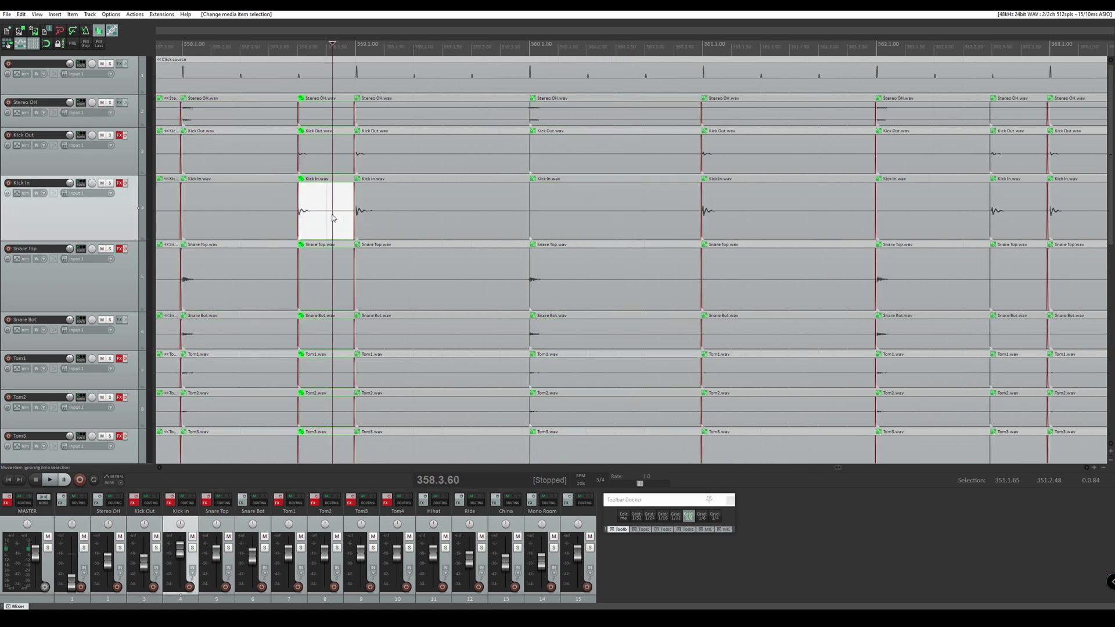
{"action": "scroll", "coordinate": [332, 221], "scroll_direction": "up", "scroll_amount": 6}
{"action": "left_click_drag", "start_coordinate": [533, 223], "coordinate": [513, 226]}
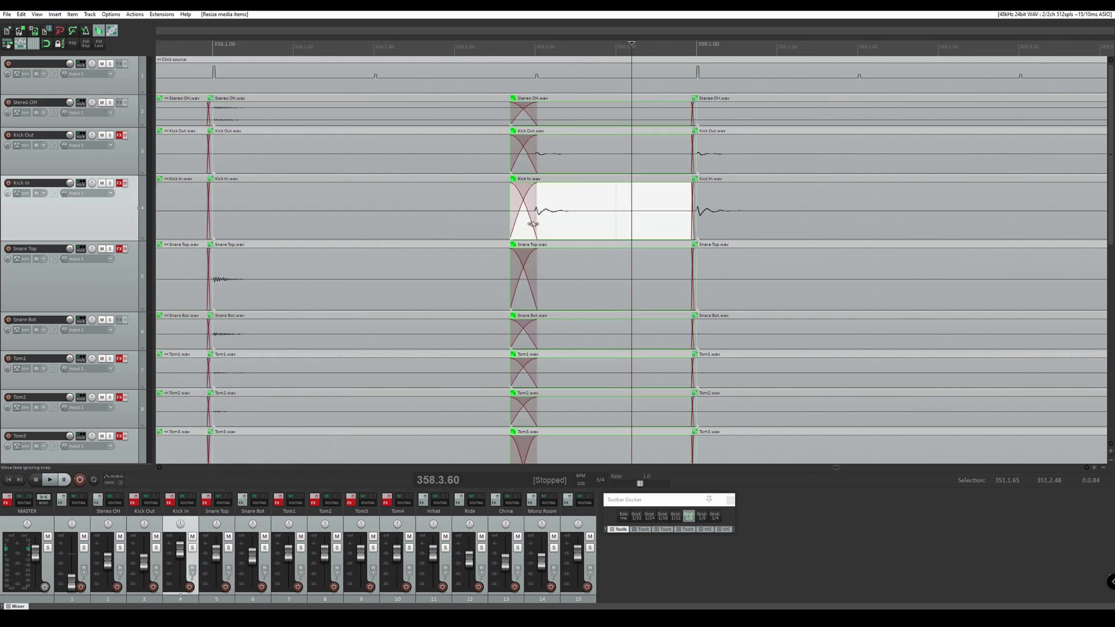
{"action": "left_click", "coordinate": [578, 225]}
{"action": "scroll", "coordinate": [580, 224], "scroll_direction": "down", "scroll_amount": 2}
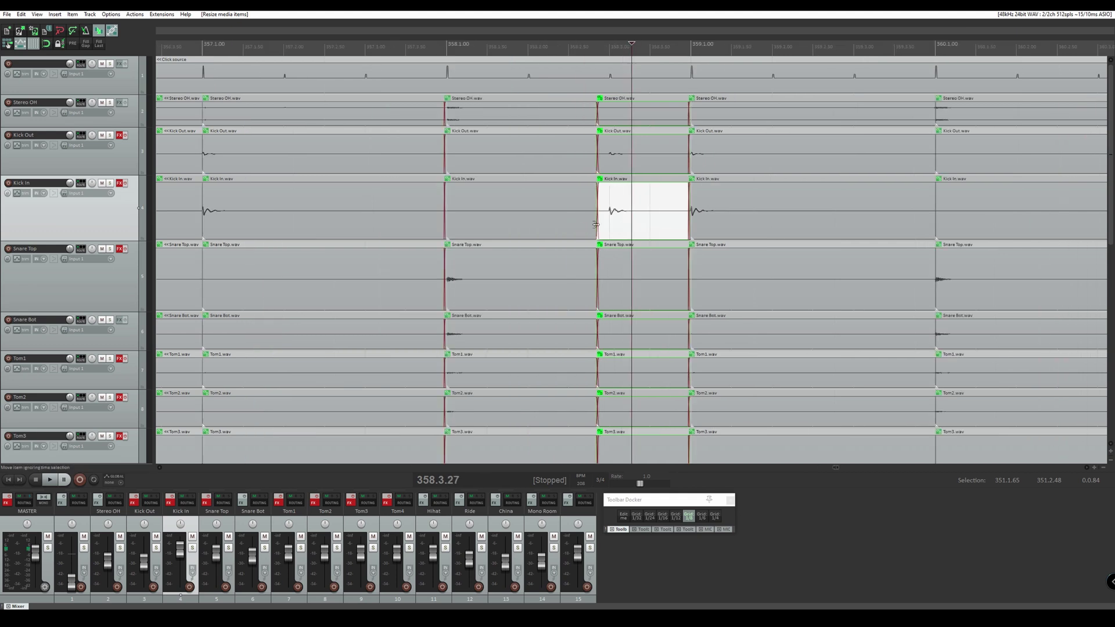
Shift the grouped crossfade just before 398.1.00 earlier, ahead of the first hit of the snare flam.
{"action": "left_click", "coordinate": [846, 227]}
{"action": "scroll", "coordinate": [846, 227], "scroll_direction": "down", "scroll_amount": 6}
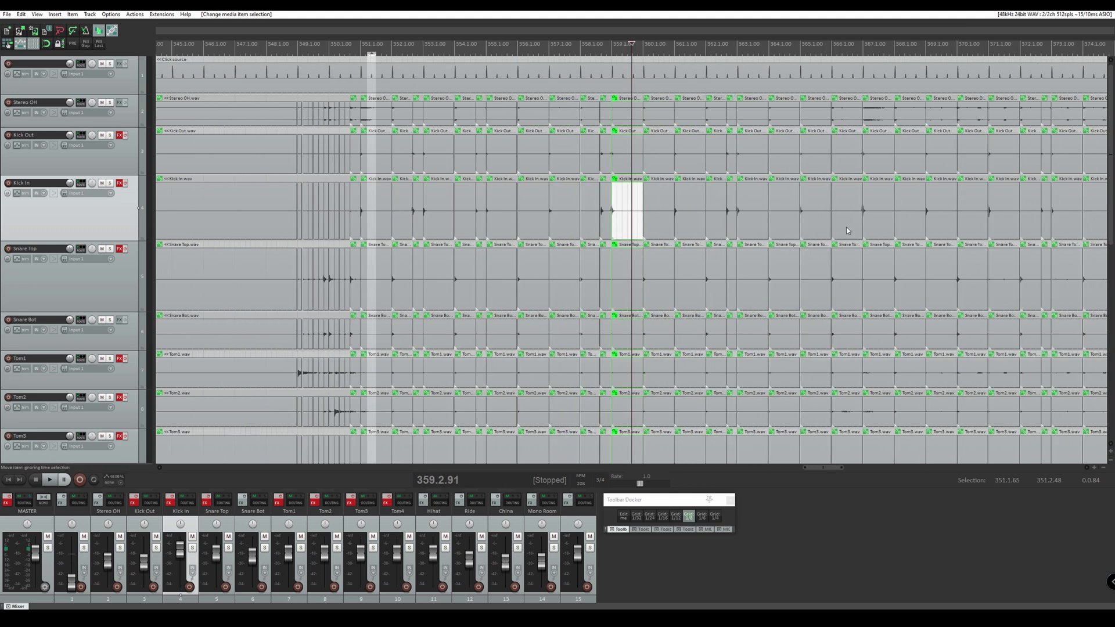
{"action": "scroll", "coordinate": [997, 215], "scroll_direction": "down", "scroll_amount": 3}
{"action": "left_click", "coordinate": [935, 220]}
{"action": "scroll", "coordinate": [935, 221], "scroll_direction": "up", "scroll_amount": 8}
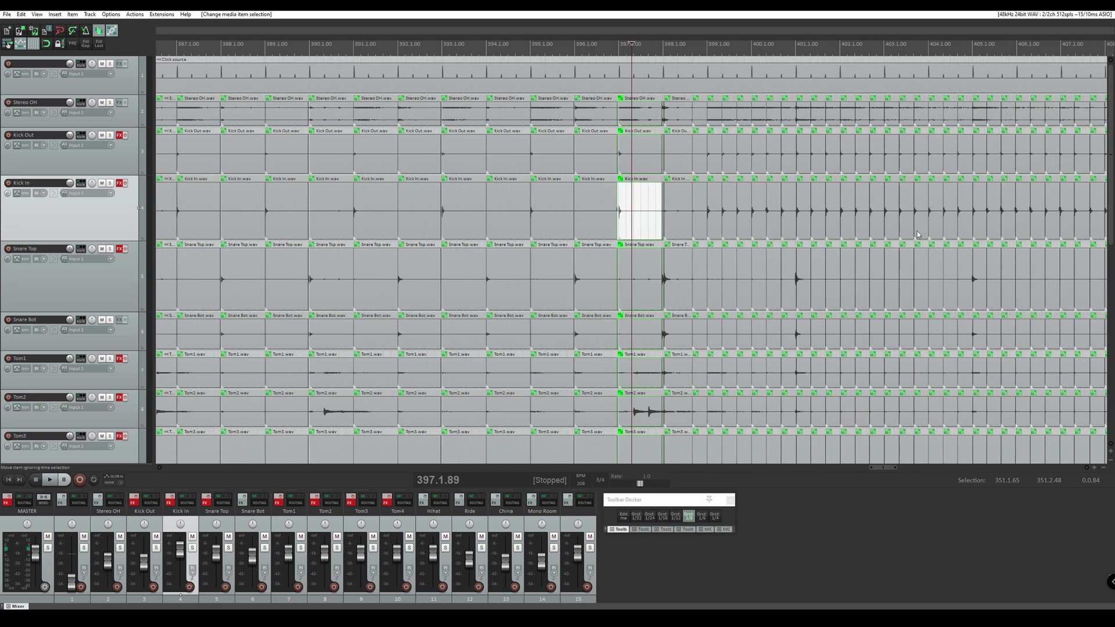
{"action": "scroll", "coordinate": [895, 241], "scroll_direction": "up", "scroll_amount": 3}
{"action": "left_click", "coordinate": [766, 213]}
{"action": "scroll", "coordinate": [772, 215], "scroll_direction": "up", "scroll_amount": 4}
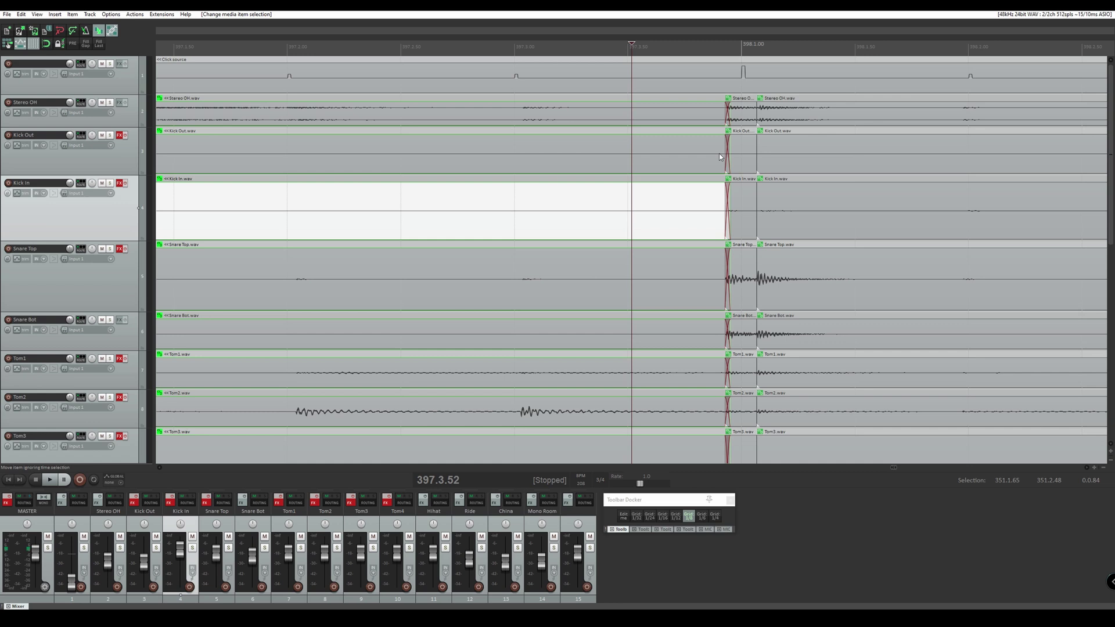
{"action": "left_click_drag", "start_coordinate": [725, 156], "coordinate": [715, 156]}
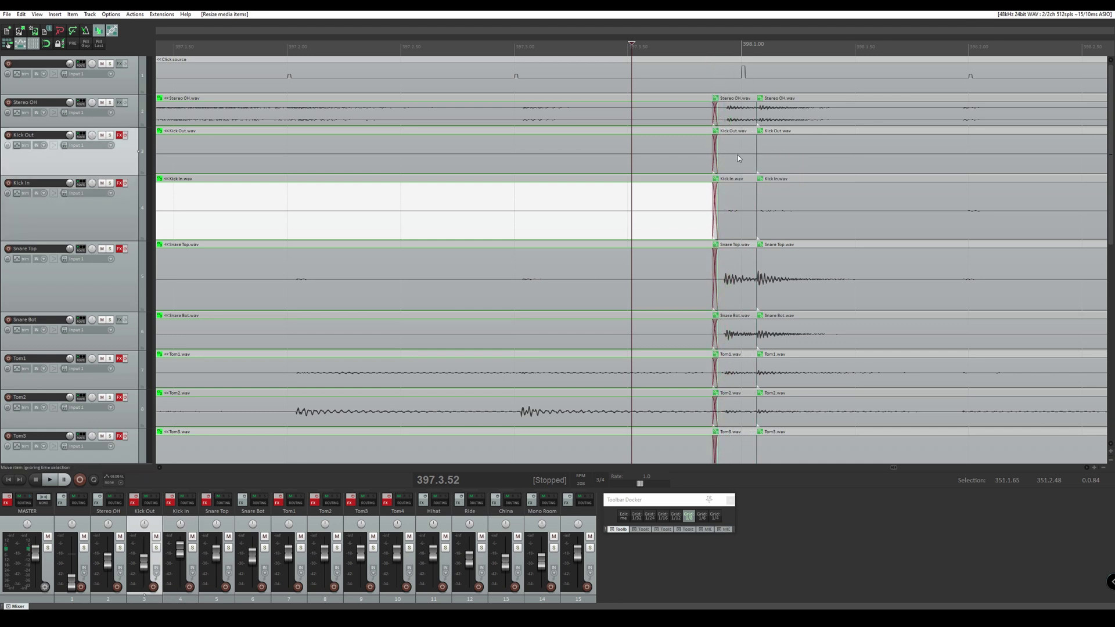
Select the first flam slice and bring its grouped crossfade closer to the first snare transient.
{"action": "left_click", "coordinate": [740, 160]}
{"action": "scroll", "coordinate": [731, 166], "scroll_direction": "down", "scroll_amount": 2}
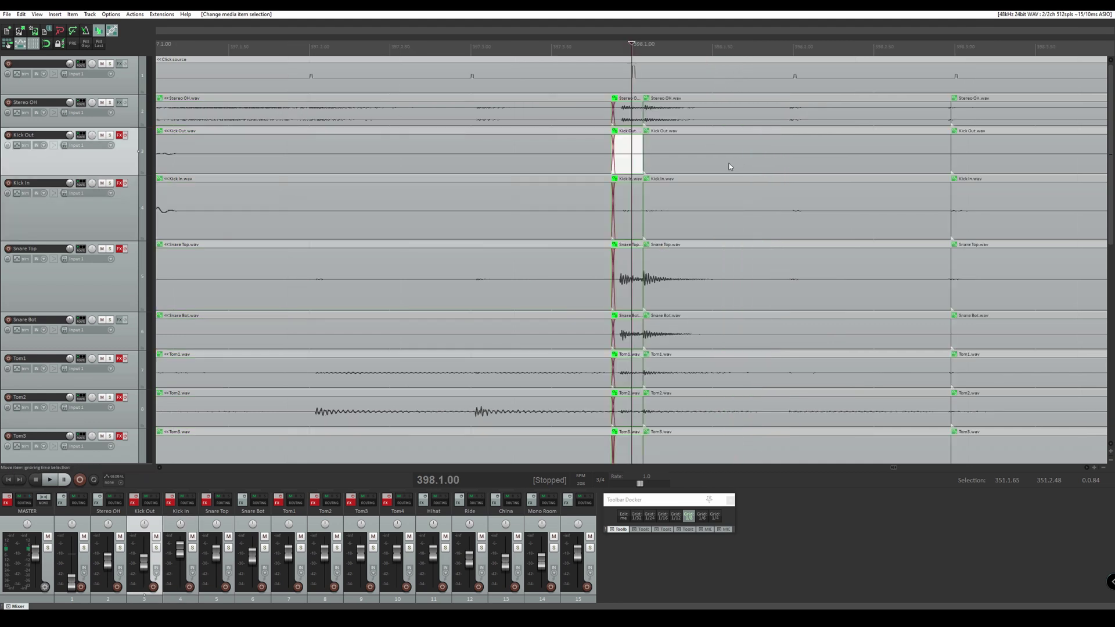
{"action": "scroll", "coordinate": [730, 167], "scroll_direction": "up", "scroll_amount": 3}
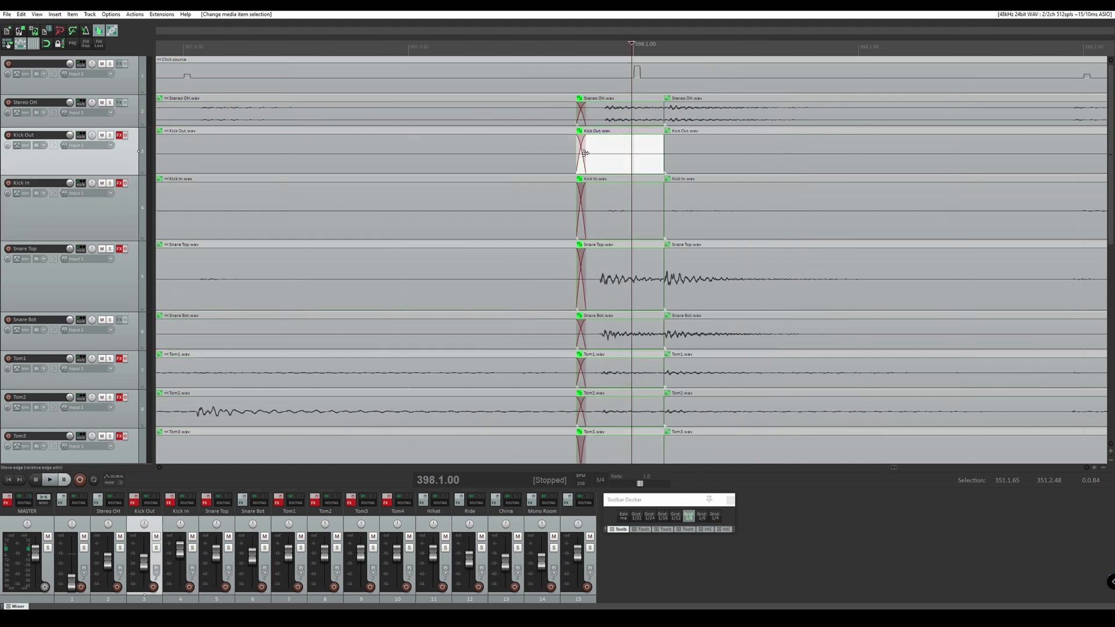
{"action": "left_click_drag", "start_coordinate": [584, 155], "coordinate": [596, 157]}
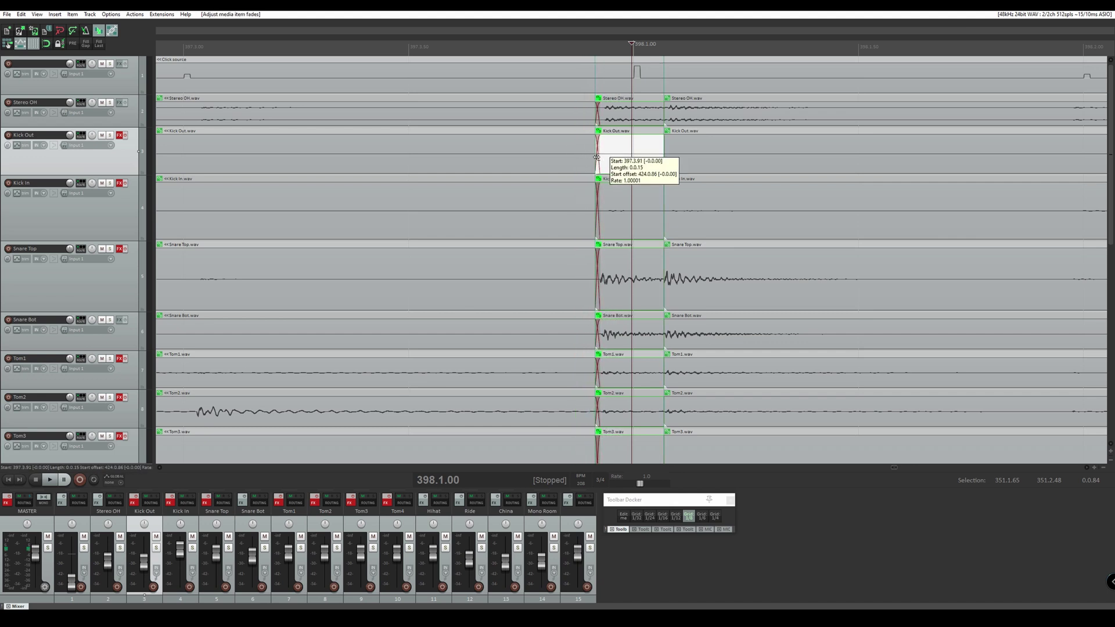
Move the two grouped snare flam slices later so the first hit lines up with 398.1.00, without a gap between them.
{"action": "left_click", "coordinate": [716, 169]}
{"action": "scroll", "coordinate": [715, 171], "scroll_direction": "up", "scroll_amount": 2}
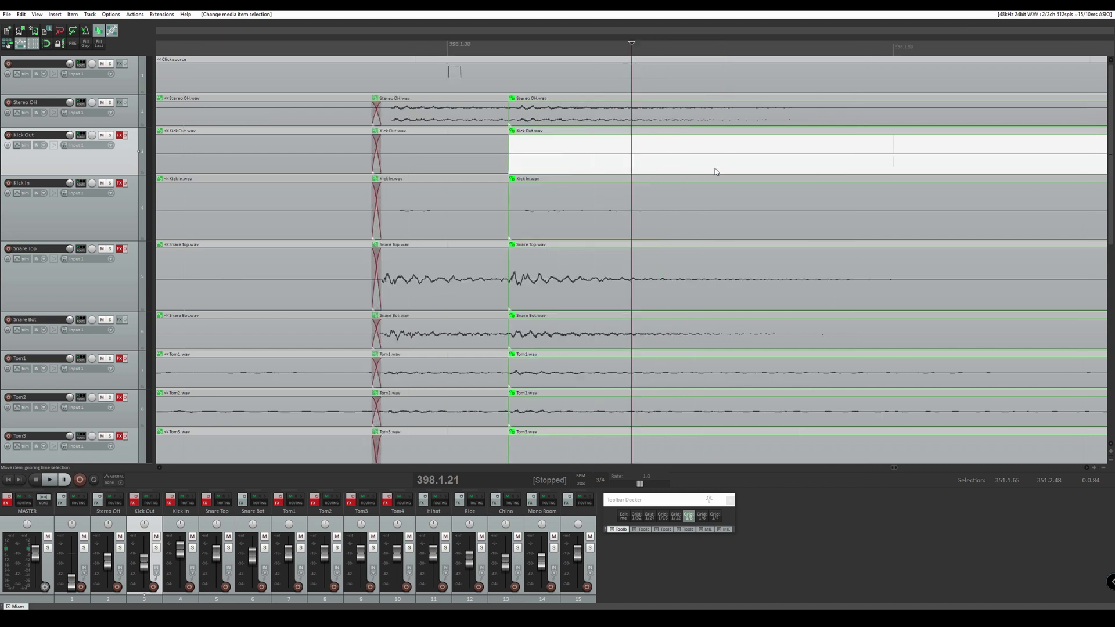
{"action": "scroll", "coordinate": [575, 172], "scroll_direction": "down", "scroll_amount": 3}
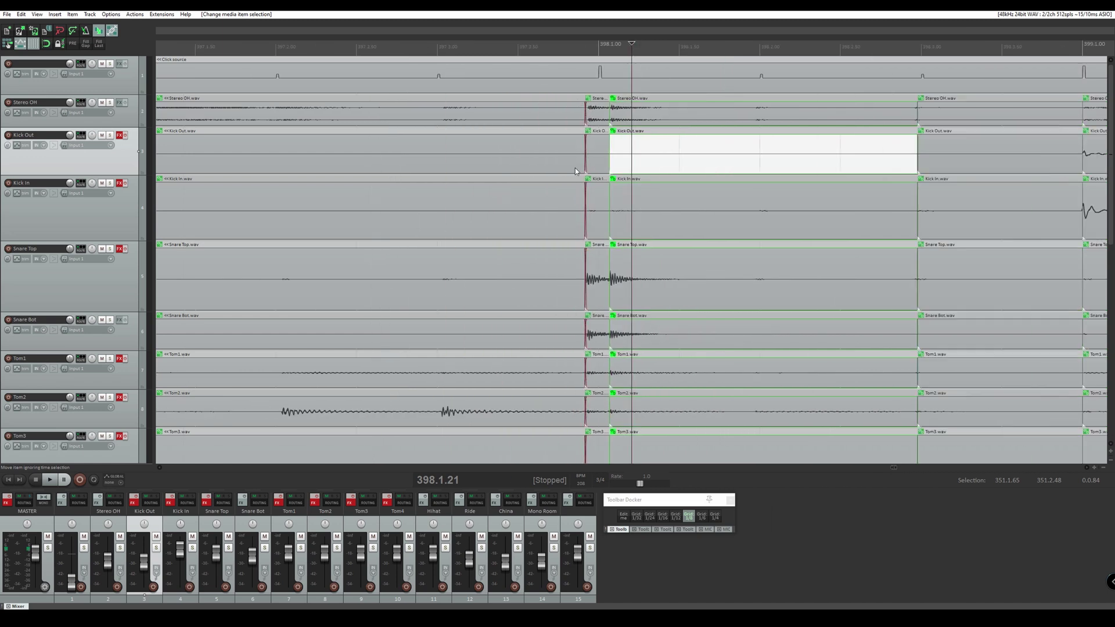
{"action": "scroll", "coordinate": [643, 169], "scroll_direction": "up", "scroll_amount": 2}
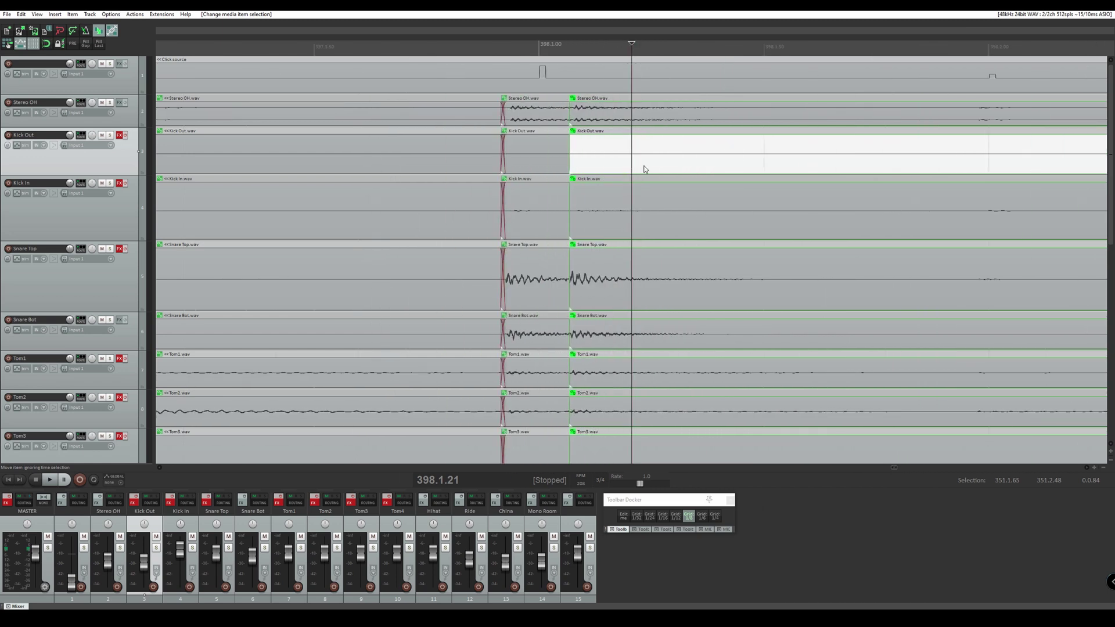
{"action": "left_click_drag", "start_coordinate": [612, 163], "coordinate": [643, 163]}
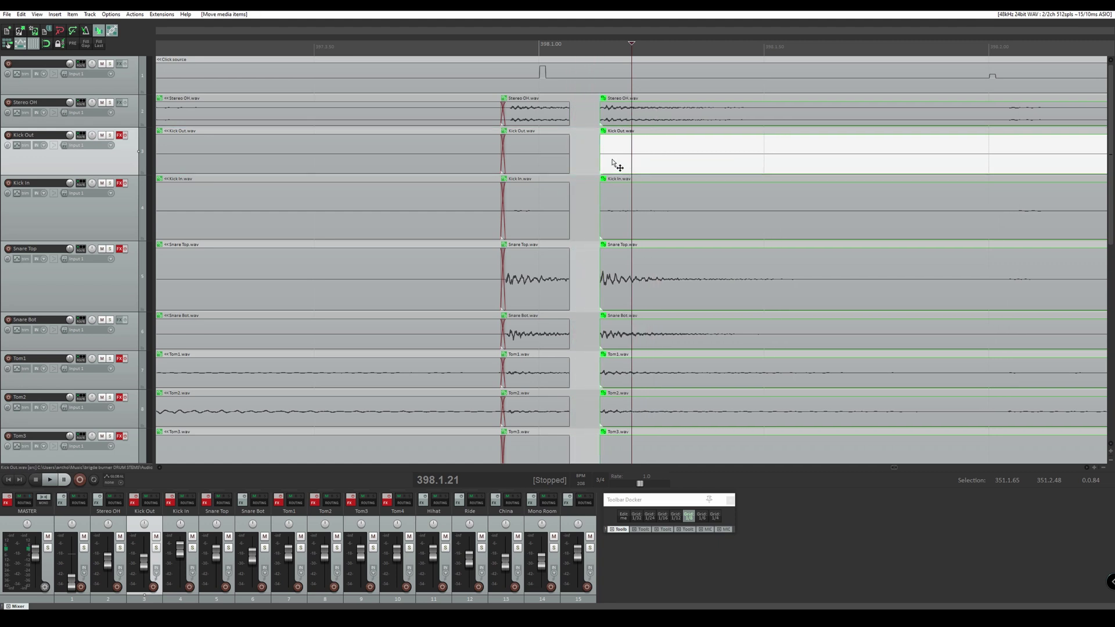
{"action": "left_click_drag", "start_coordinate": [552, 159], "coordinate": [492, 159]}
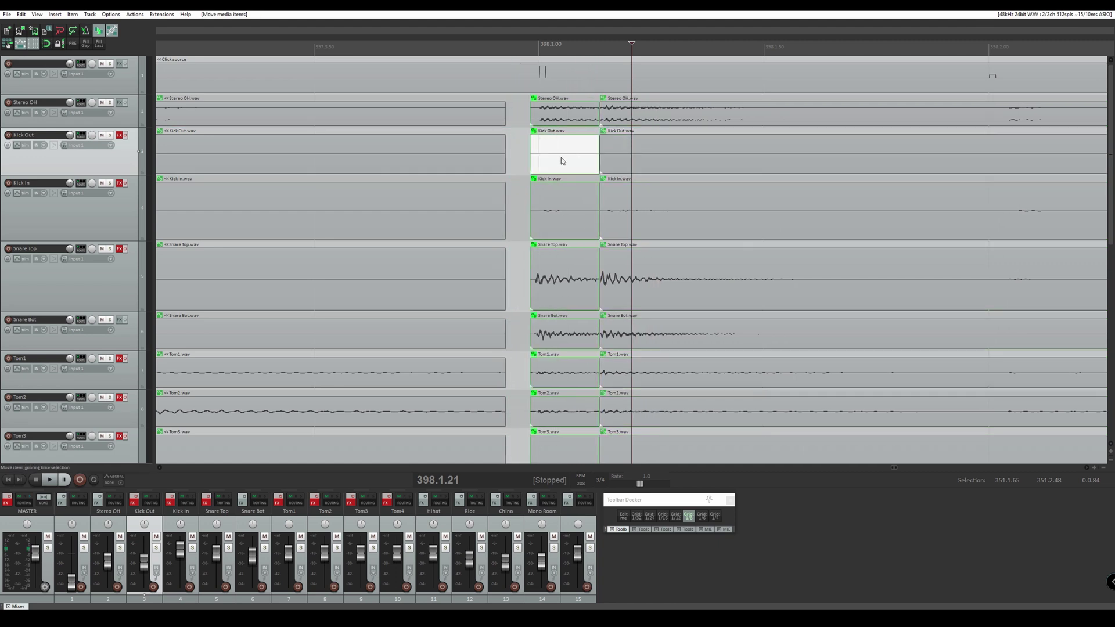
{"action": "scroll", "coordinate": [561, 160], "scroll_direction": "up", "scroll_amount": 3}
{"action": "left_click", "coordinate": [540, 161]}
Shift the grouped crossfade between the two flam hits earlier, just ahead of the second snare transient.
{"action": "left_click", "coordinate": [770, 116]}
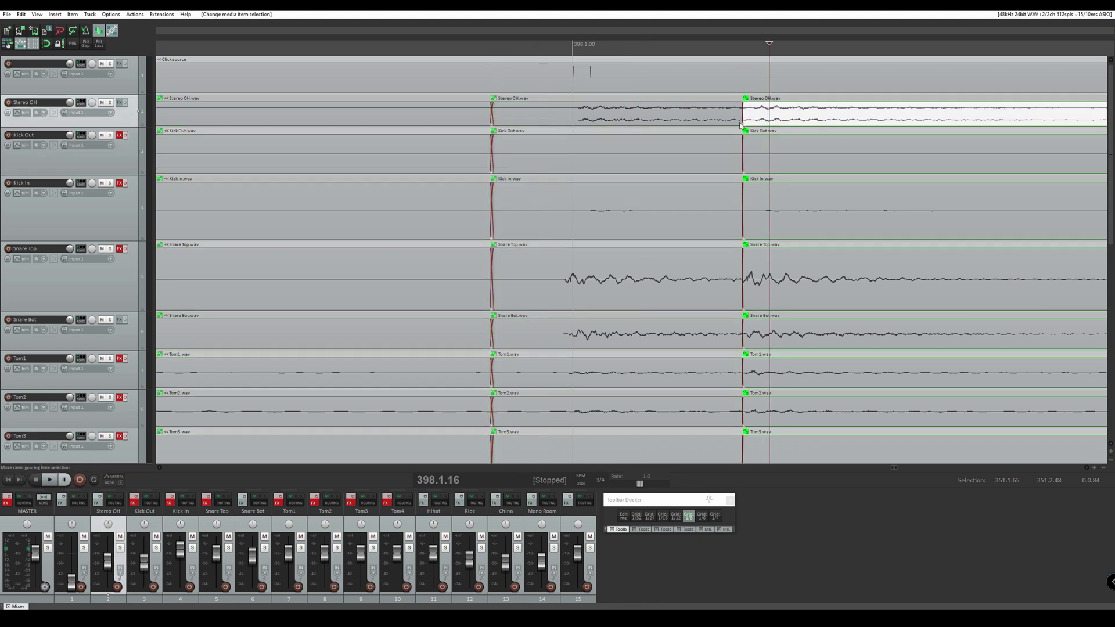
{"action": "left_click_drag", "start_coordinate": [742, 117], "coordinate": [733, 112]}
{"action": "scroll", "coordinate": [742, 139], "scroll_direction": "down", "scroll_amount": 3}
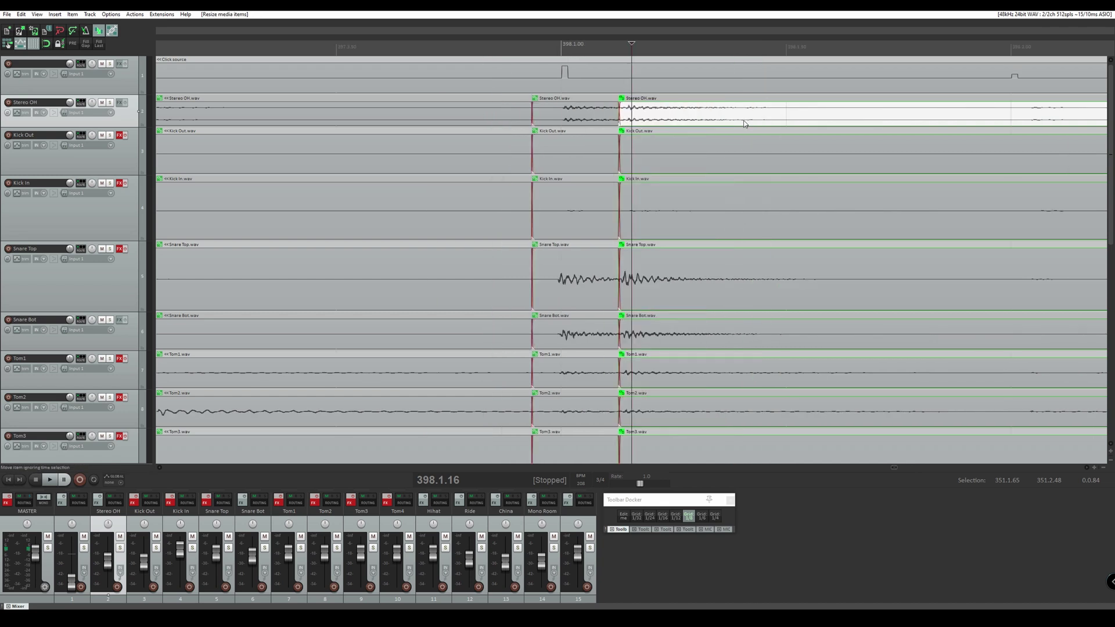
Set the grid division to 1/32 for the slices in measure 398.
{"action": "scroll", "coordinate": [745, 123], "scroll_direction": "down", "scroll_amount": 3}
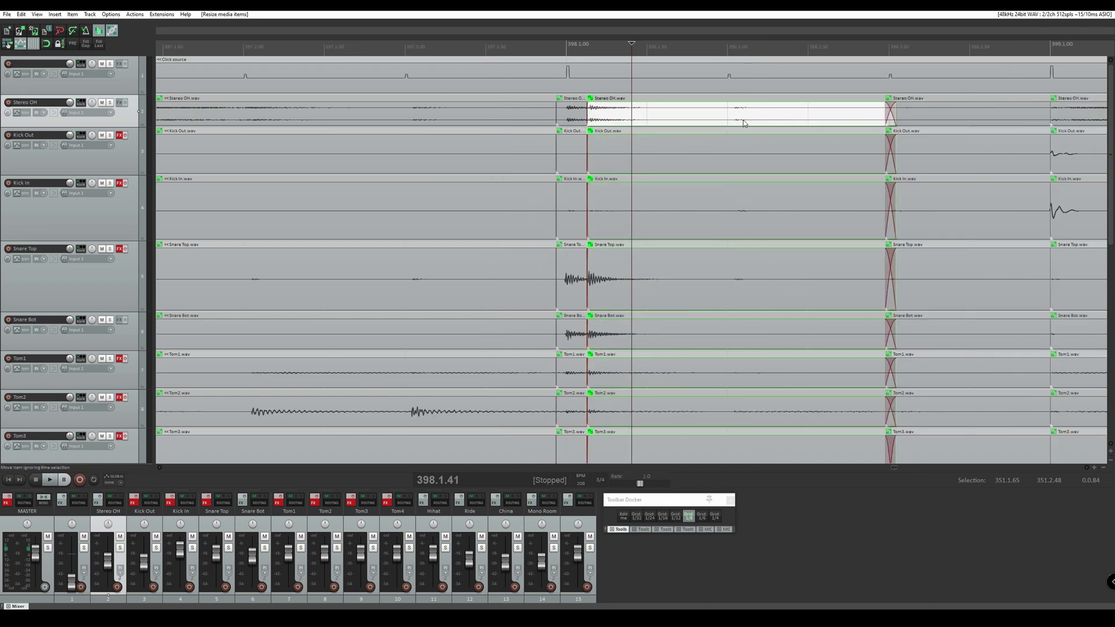
{"action": "scroll", "coordinate": [722, 123], "scroll_direction": "up", "scroll_amount": 3}
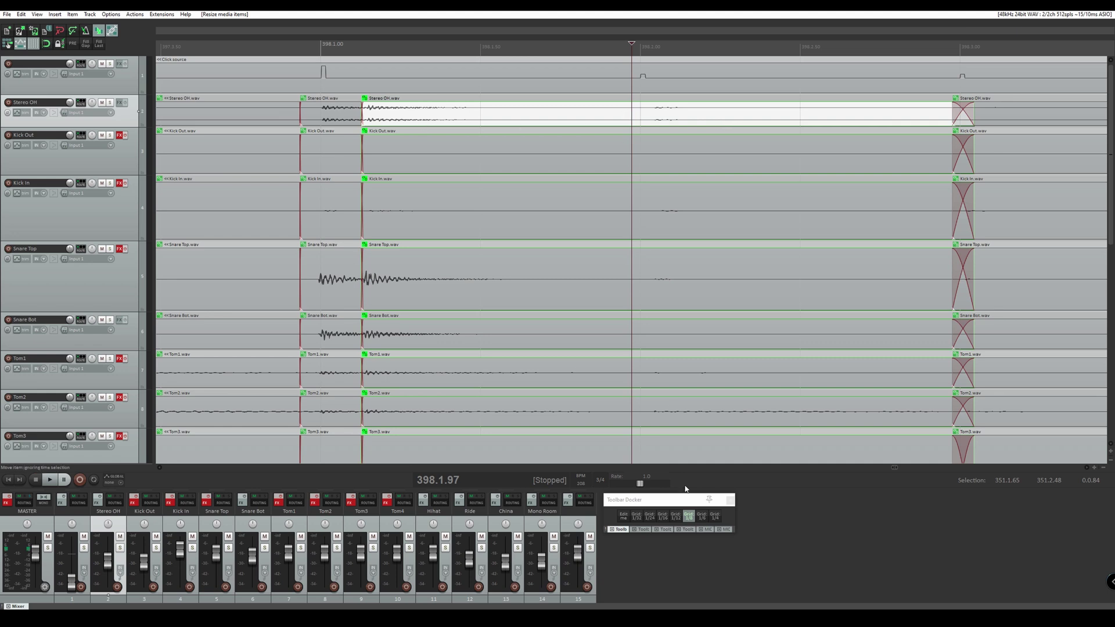
{"action": "left_click", "coordinate": [636, 516]}
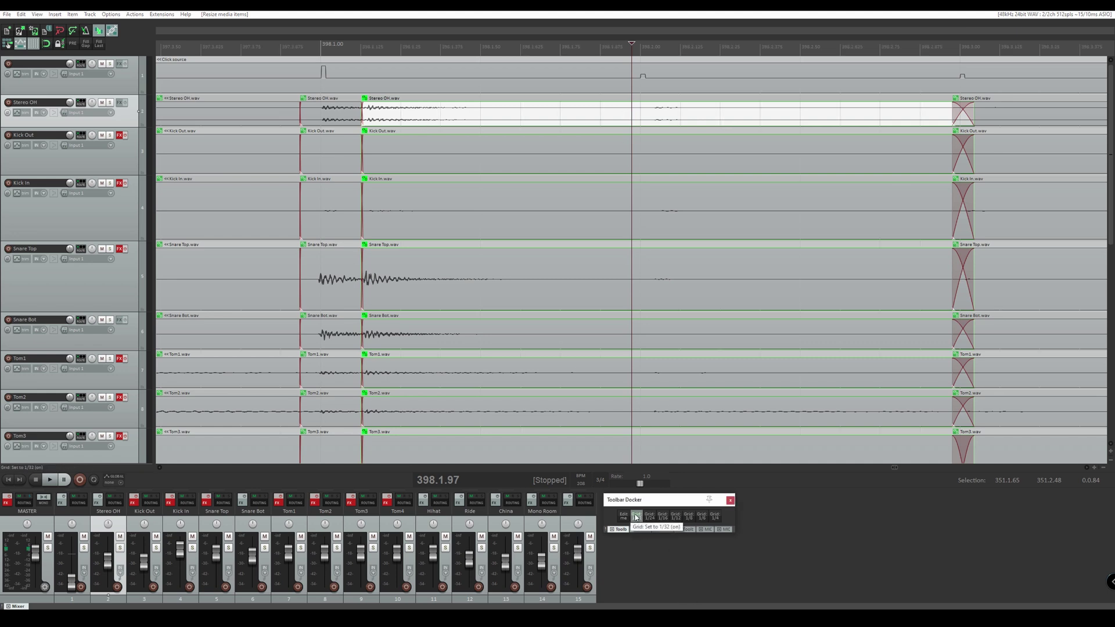
{"action": "scroll", "coordinate": [478, 96], "scroll_direction": "up", "scroll_amount": 4}
{"action": "scroll", "coordinate": [514, 126], "scroll_direction": "down", "scroll_amount": 4}
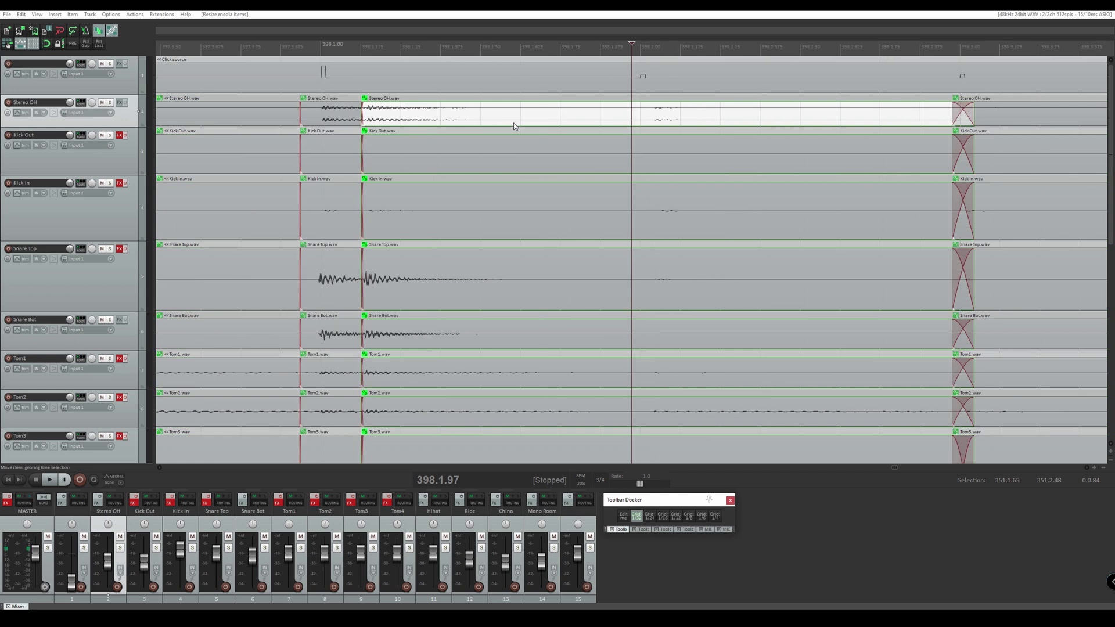
Examine the second snare flam hit and its crossfade against the 1/32 grid lines after 398.1.00.
{"action": "left_click", "coordinate": [360, 117]}
{"action": "scroll", "coordinate": [363, 124], "scroll_direction": "up", "scroll_amount": 8}
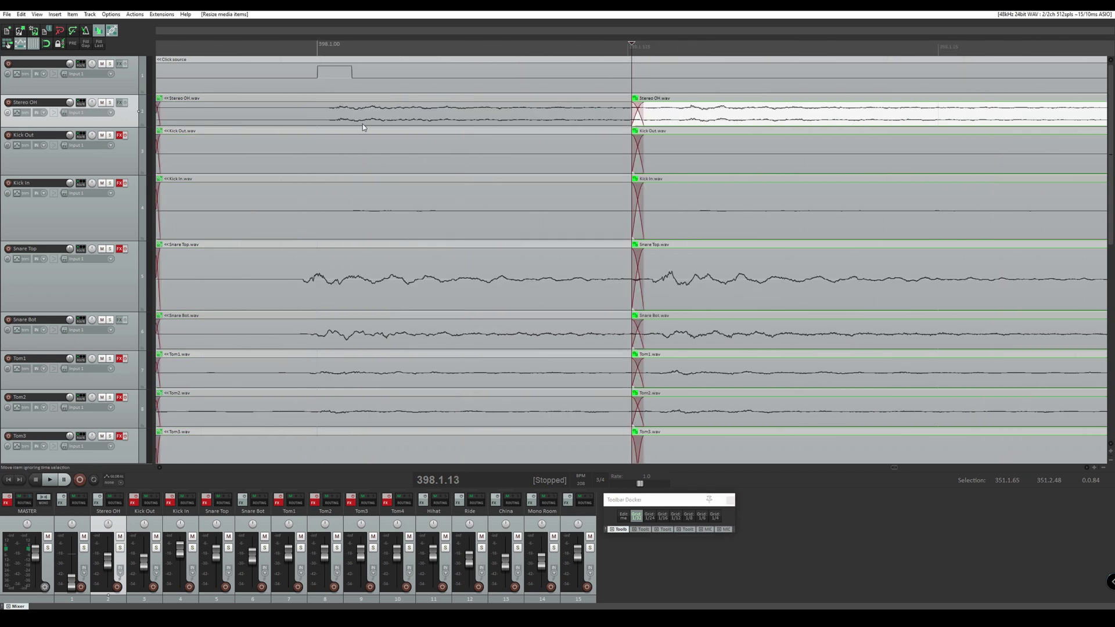
{"action": "scroll", "coordinate": [634, 206], "scroll_direction": "up", "scroll_amount": 1}
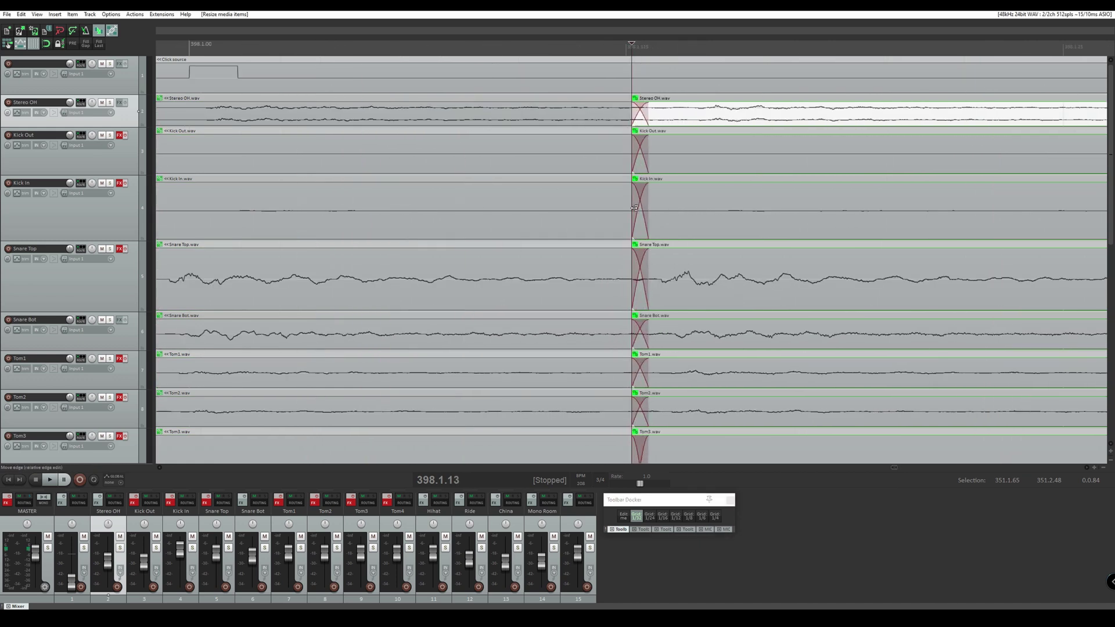
{"action": "scroll", "coordinate": [622, 222], "scroll_direction": "down", "scroll_amount": 2}
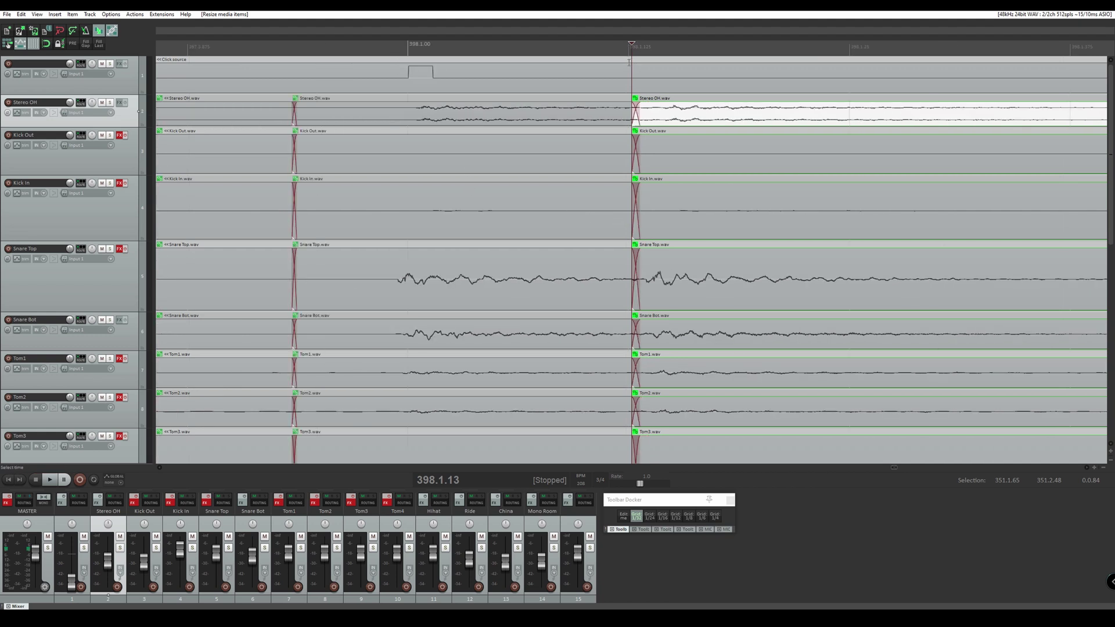
{"action": "scroll", "coordinate": [643, 86], "scroll_direction": "down", "scroll_amount": 3}
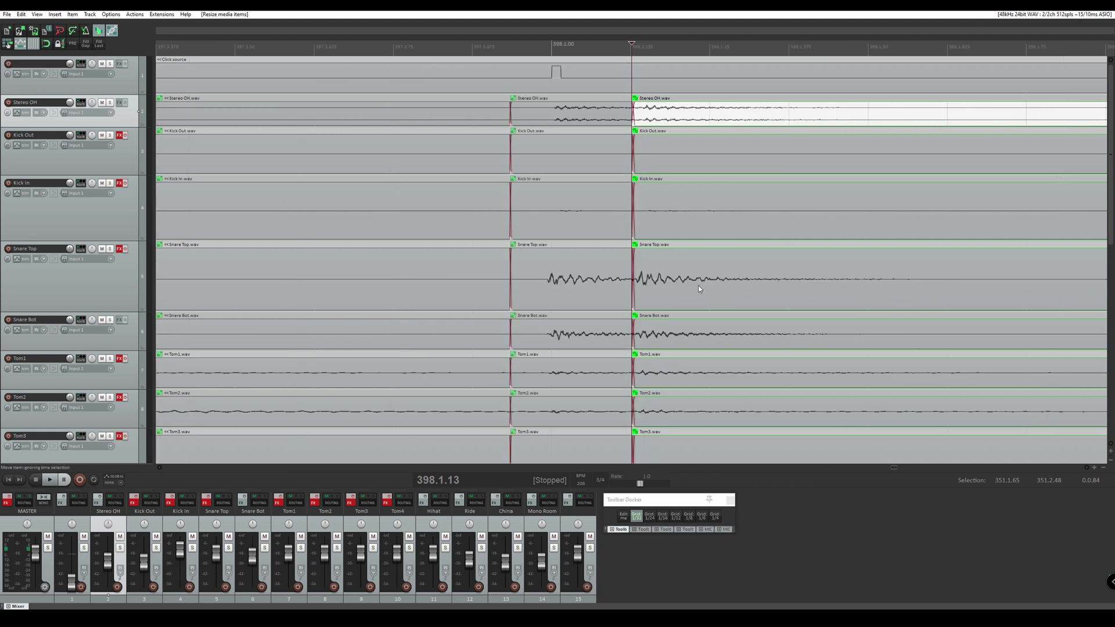
{"action": "left_click", "coordinate": [698, 288]}
{"action": "scroll", "coordinate": [698, 287], "scroll_direction": "up", "scroll_amount": 2}
{"action": "scroll", "coordinate": [697, 286], "scroll_direction": "up", "scroll_amount": 2}
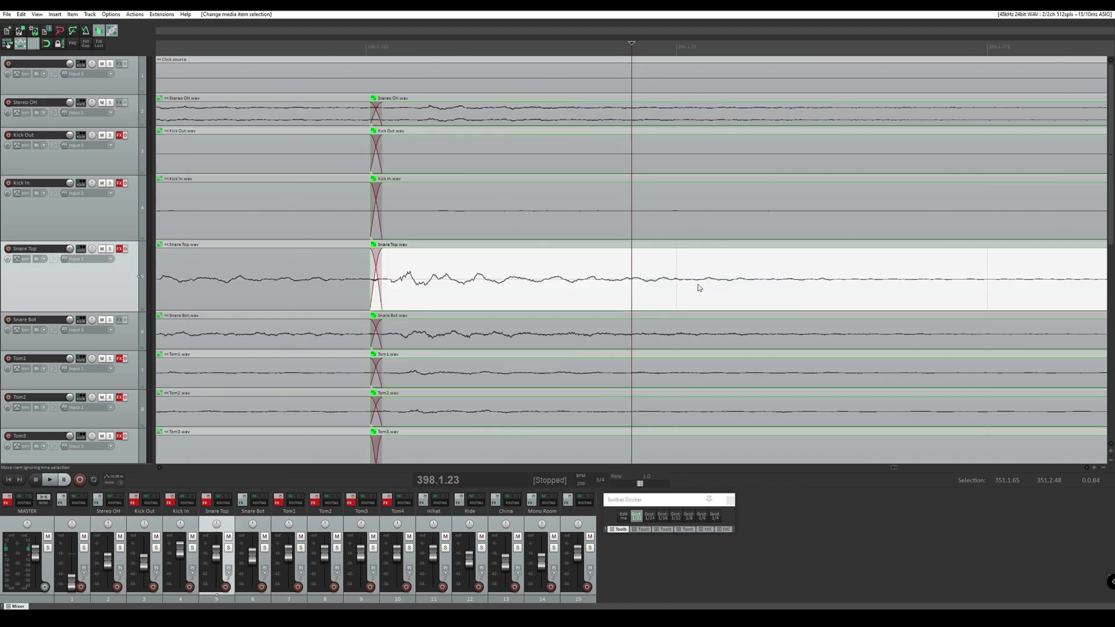
{"action": "scroll", "coordinate": [697, 286], "scroll_direction": "down", "scroll_amount": 2}
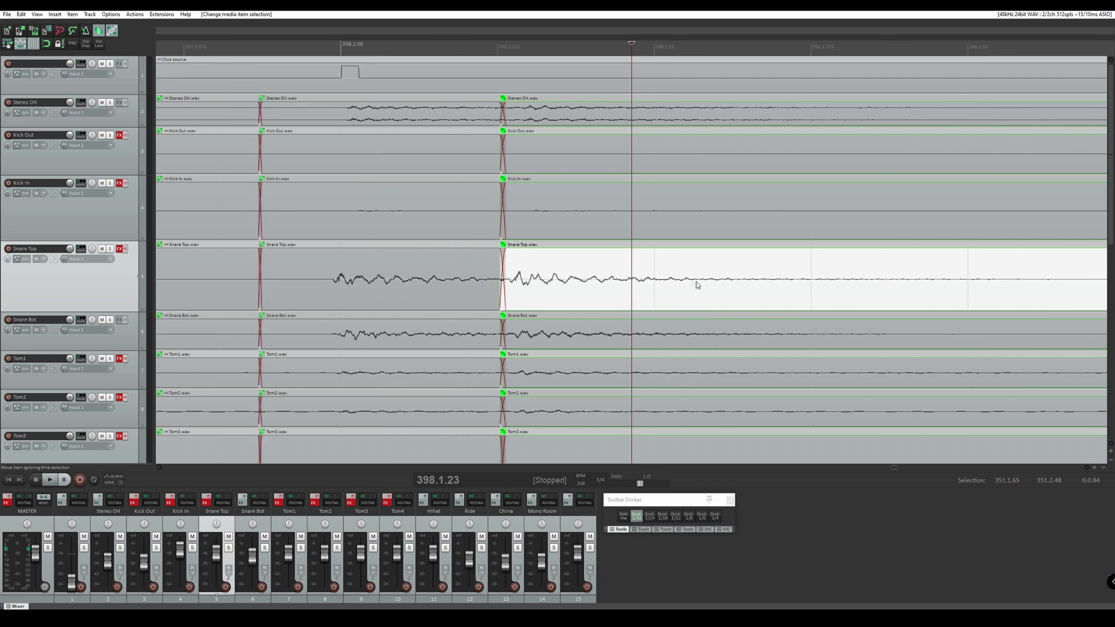
{"action": "left_click", "coordinate": [522, 274]}
{"action": "scroll", "coordinate": [523, 274], "scroll_direction": "up", "scroll_amount": 2}
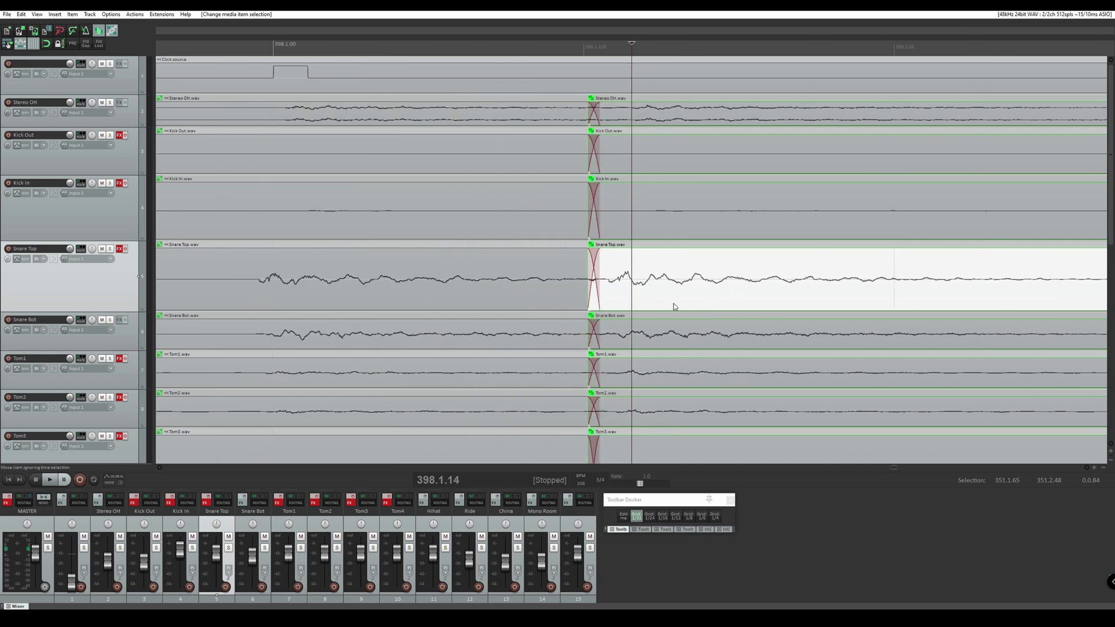
{"action": "scroll", "coordinate": [794, 293], "scroll_direction": "down", "scroll_amount": 5}
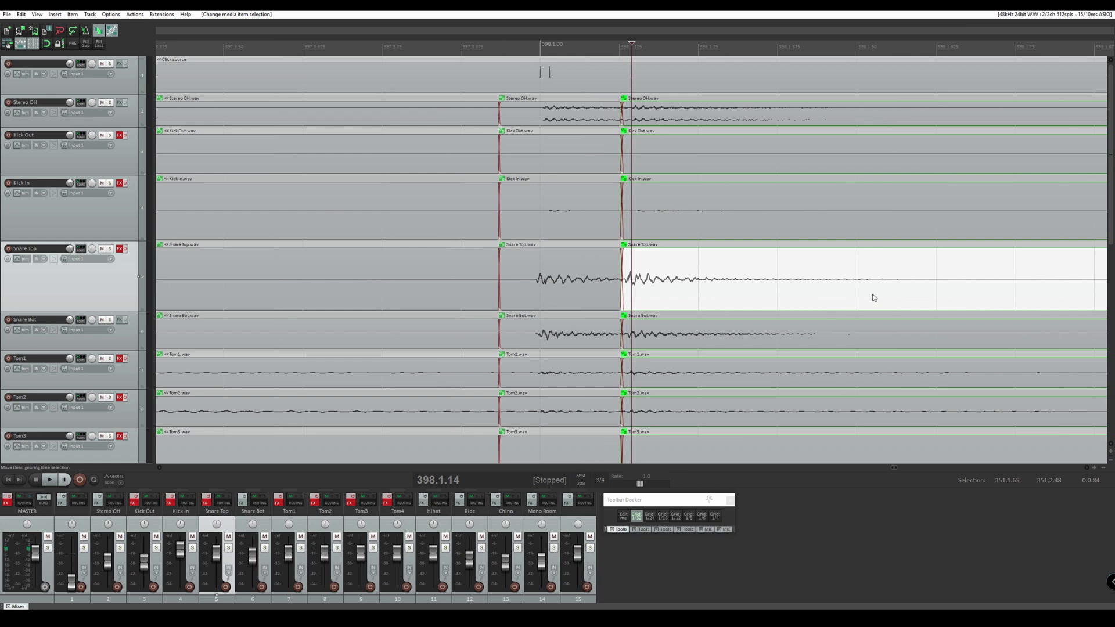
Pull the grouped slice boundary at 398.3.00 earlier in place of the wide crossfade.
{"action": "left_click", "coordinate": [894, 296]}
{"action": "scroll", "coordinate": [871, 299], "scroll_direction": "up", "scroll_amount": 3}
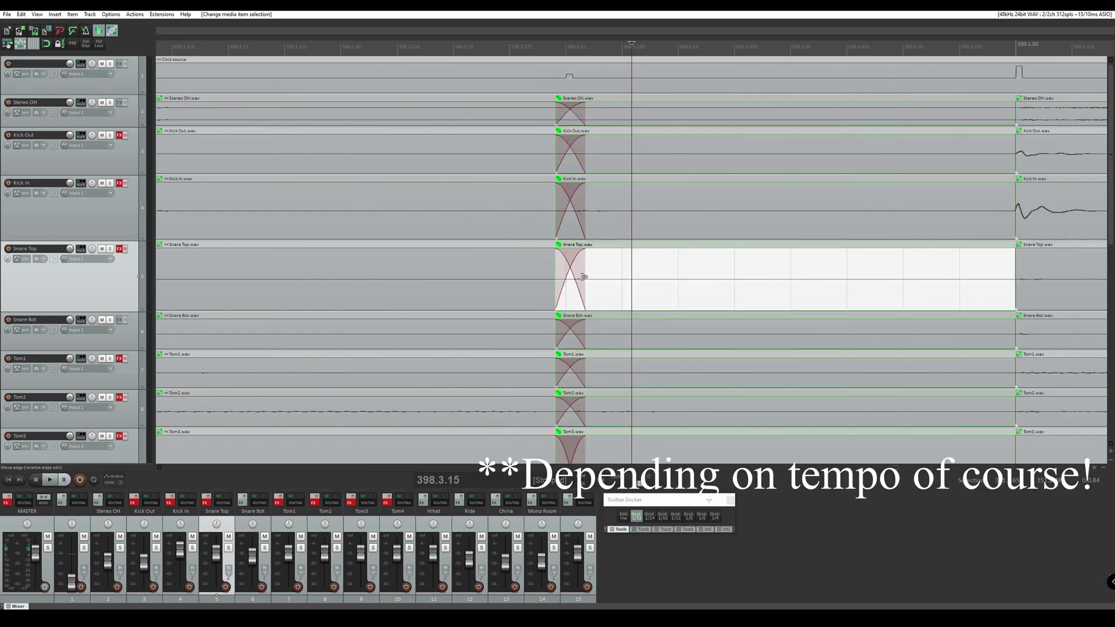
{"action": "left_click_drag", "start_coordinate": [584, 276], "coordinate": [548, 286]}
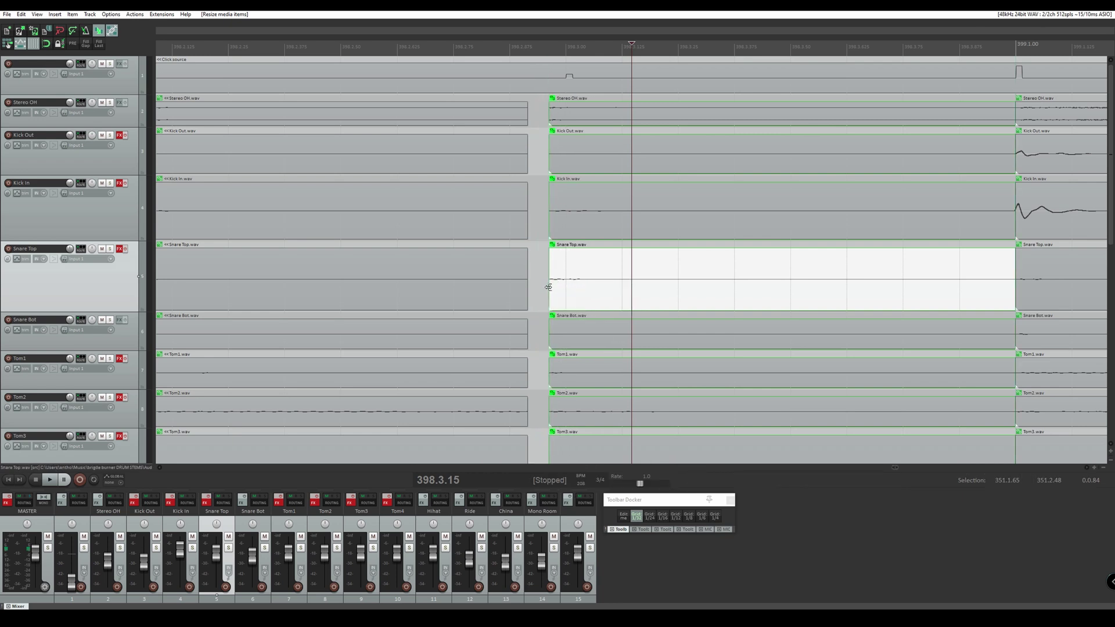
Move the grouped slice later so the Tom4 hit sits on 398.3.00, and extend its start earlier ahead of the transient.
{"action": "scroll", "coordinate": [130, 291], "scroll_direction": "down", "scroll_amount": 5}
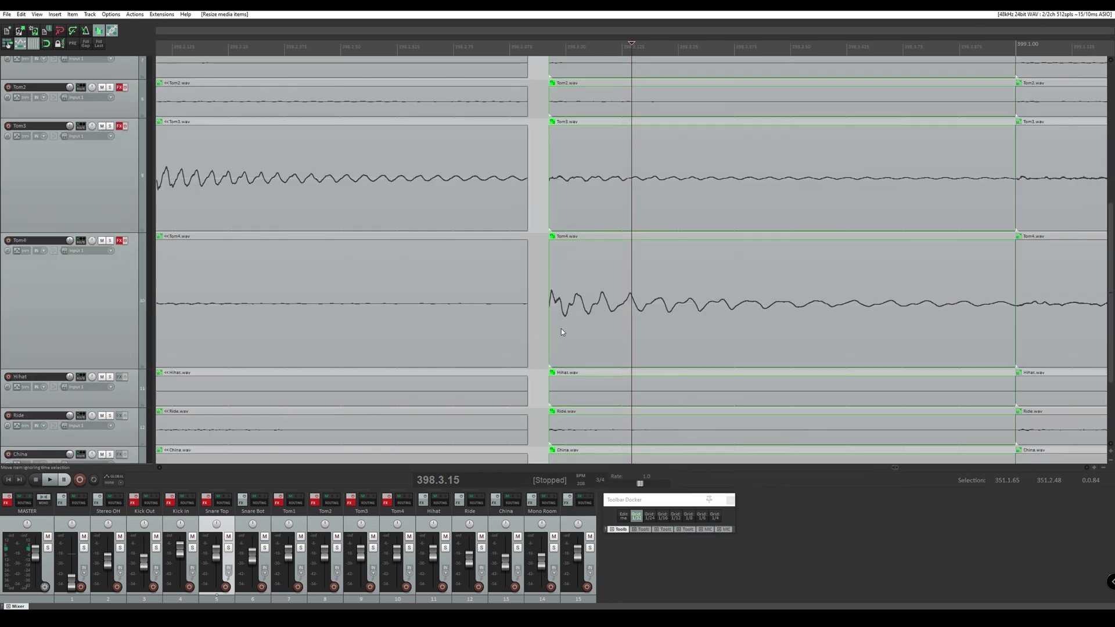
{"action": "left_click_drag", "start_coordinate": [548, 332], "coordinate": [590, 330]}
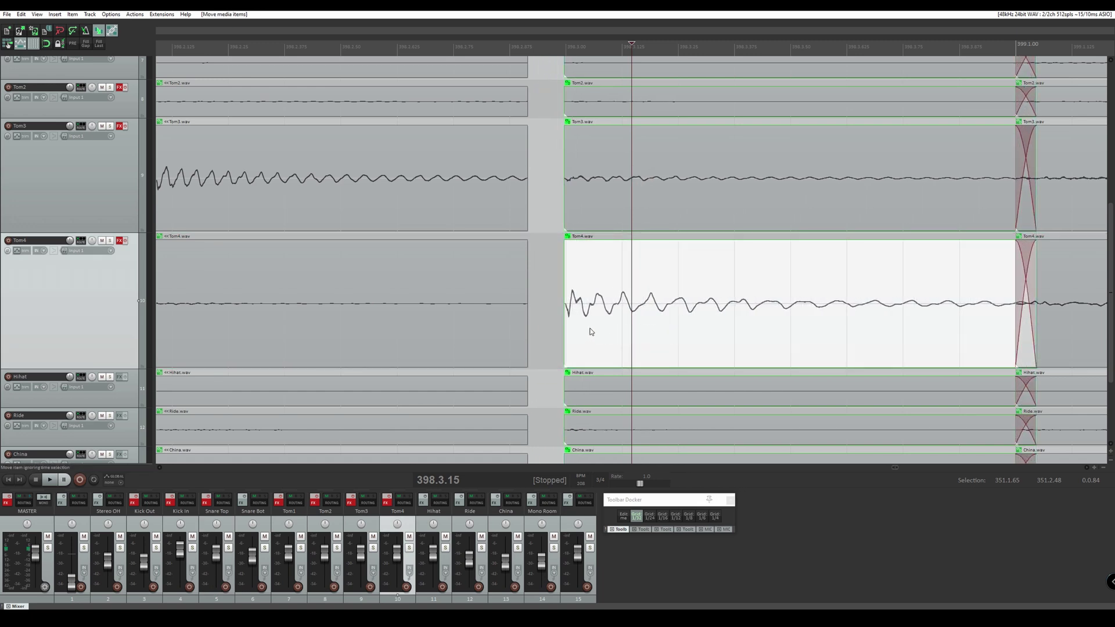
{"action": "scroll", "coordinate": [591, 329], "scroll_direction": "up", "scroll_amount": 3}
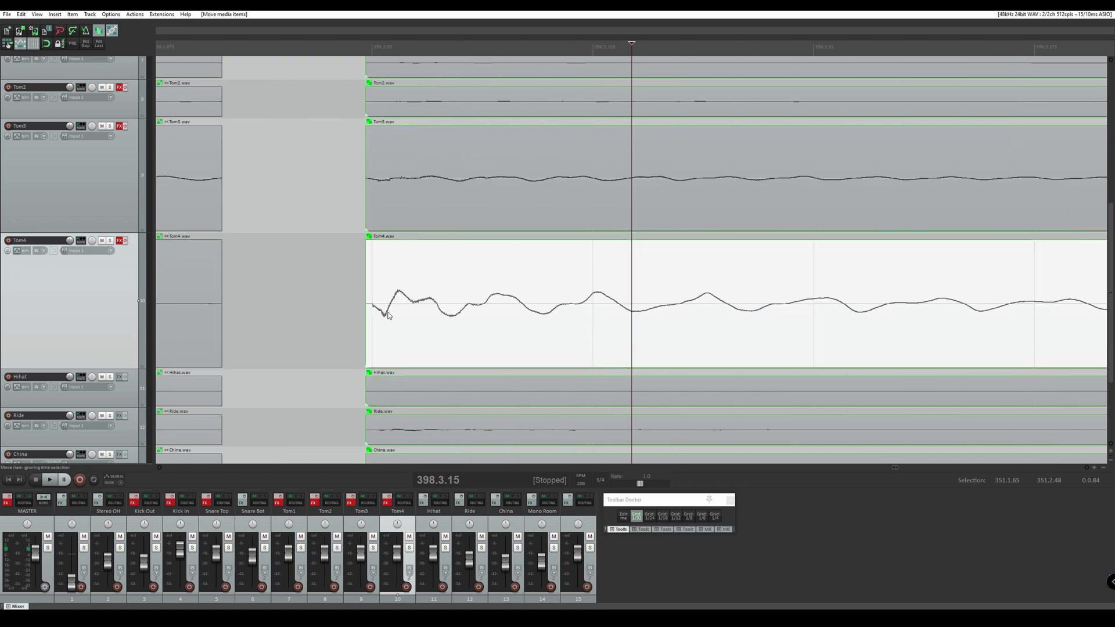
{"action": "left_click_drag", "start_coordinate": [368, 311], "coordinate": [279, 309]}
{"action": "scroll", "coordinate": [362, 300], "scroll_direction": "down", "scroll_amount": 3}
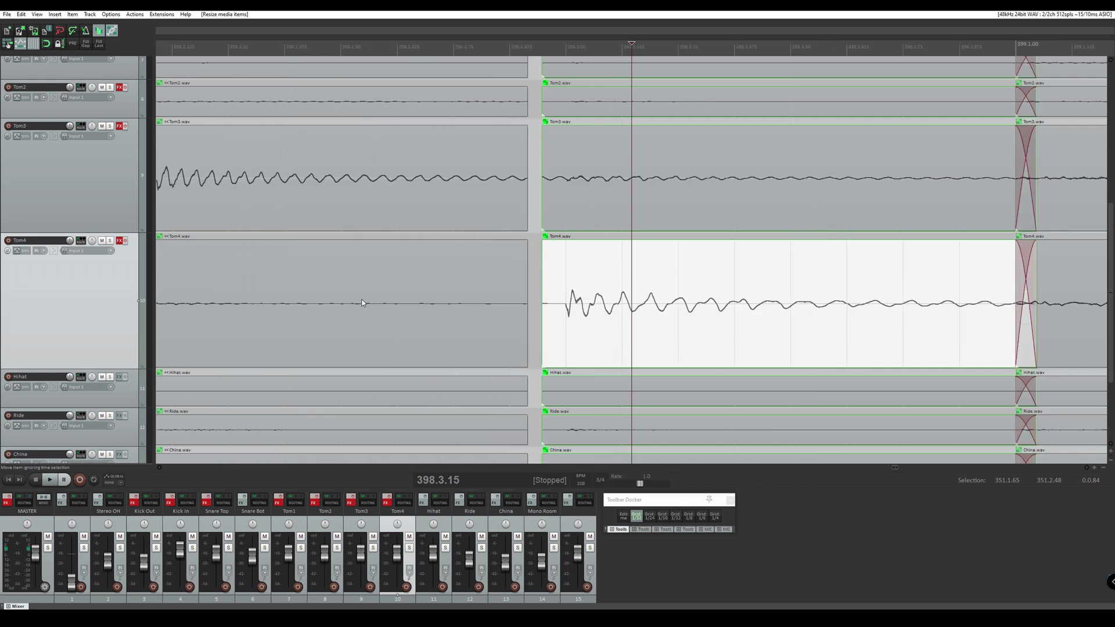
{"action": "left_click_drag", "start_coordinate": [541, 305], "coordinate": [525, 308]}
Split the grouped drum slice at 398.2.03, right at the start of the Tom3 hit.
{"action": "left_click", "coordinate": [352, 302]}
{"action": "scroll", "coordinate": [383, 300], "scroll_direction": "down", "scroll_amount": 3}
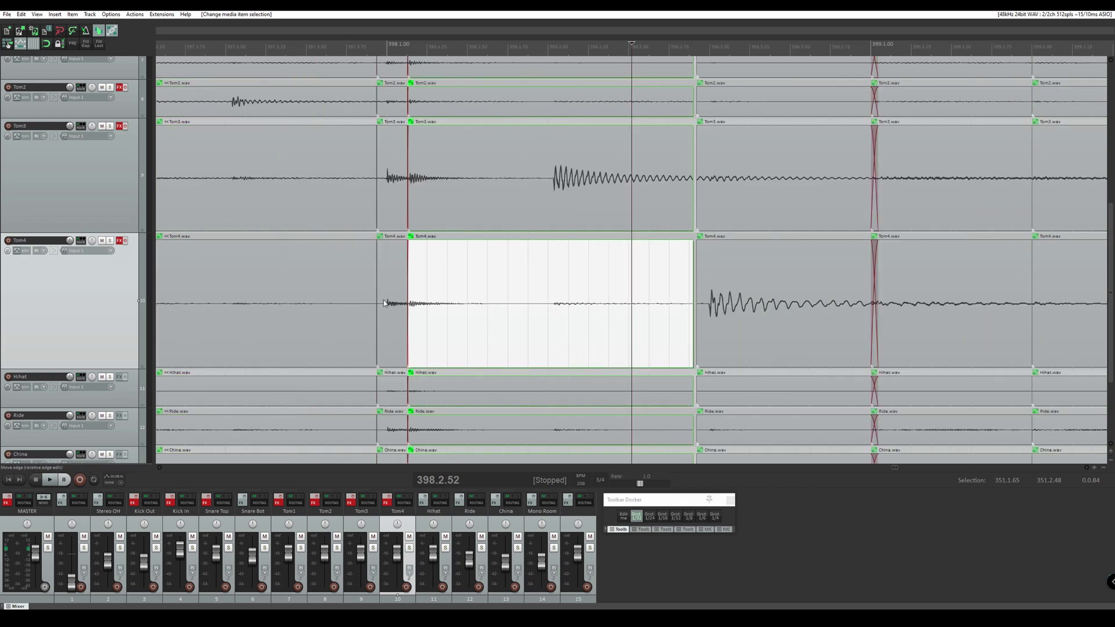
{"action": "left_click", "coordinate": [660, 200]}
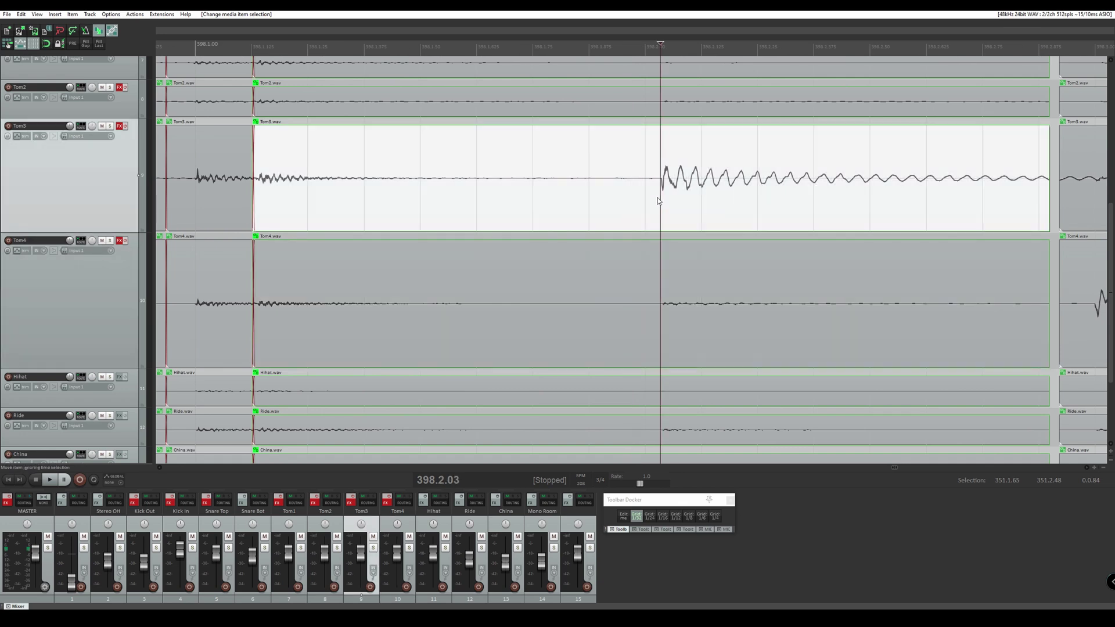
{"action": "key", "text": "s"}
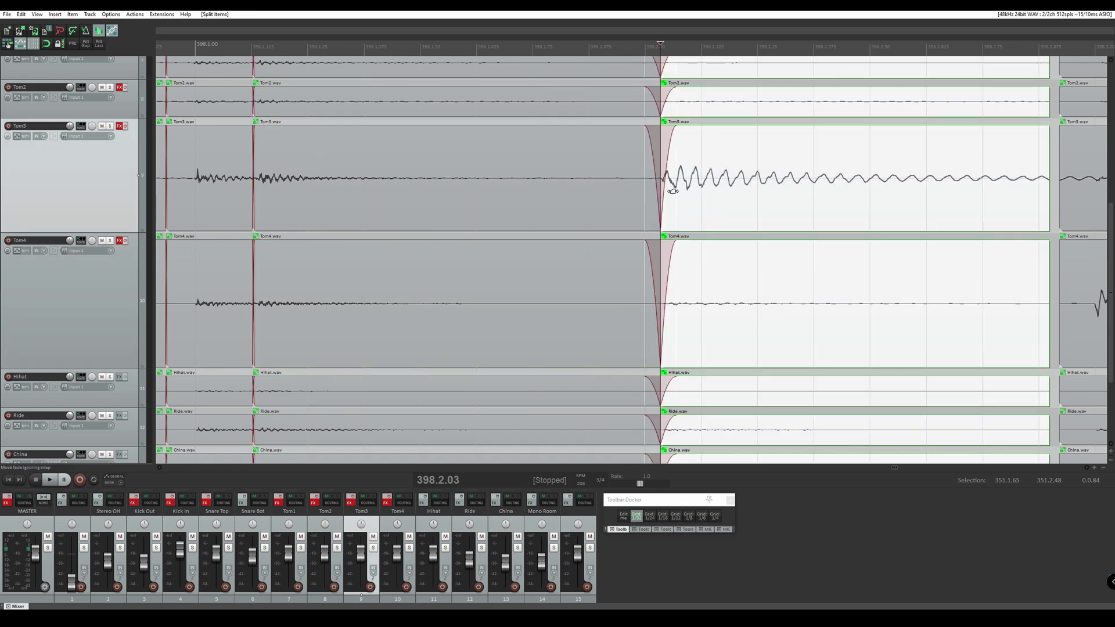
Place the new split's crossfade ahead of the Tom3 transient and align the hit with 398.2.00.
{"action": "left_click_drag", "start_coordinate": [671, 190], "coordinate": [469, 182]}
{"action": "left_click", "coordinate": [693, 186]}
{"action": "scroll", "coordinate": [693, 185], "scroll_direction": "up", "scroll_amount": 3}
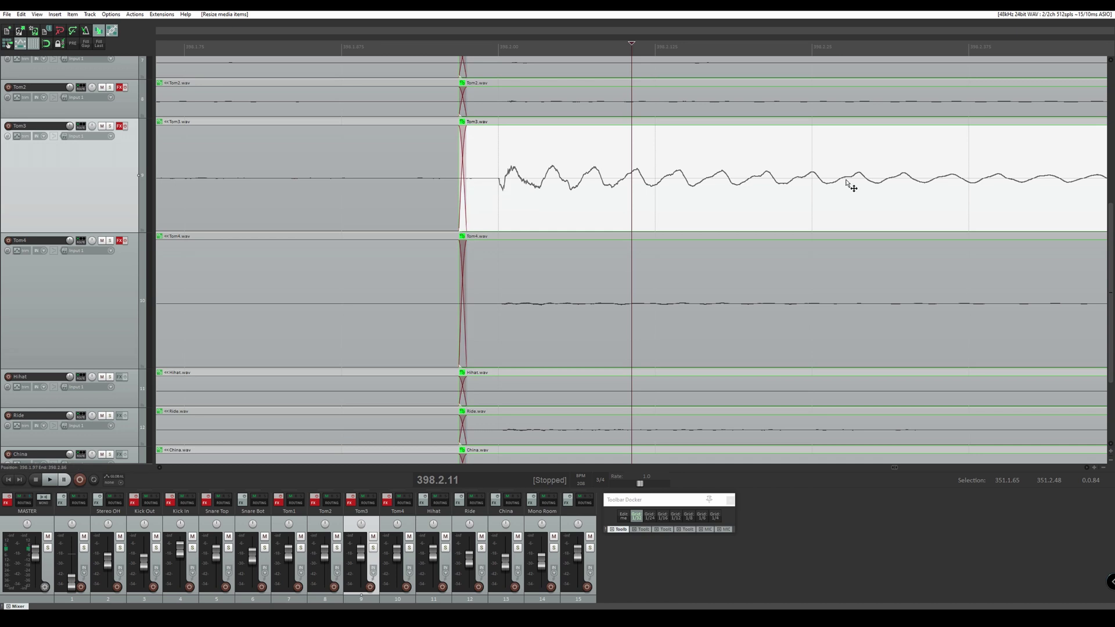
Close the gap before the Tom4 hit at 398.3.00 by extending the grouped slice's start back to the preceding slice.
{"action": "scroll", "coordinate": [896, 186], "scroll_direction": "down", "scroll_amount": 4}
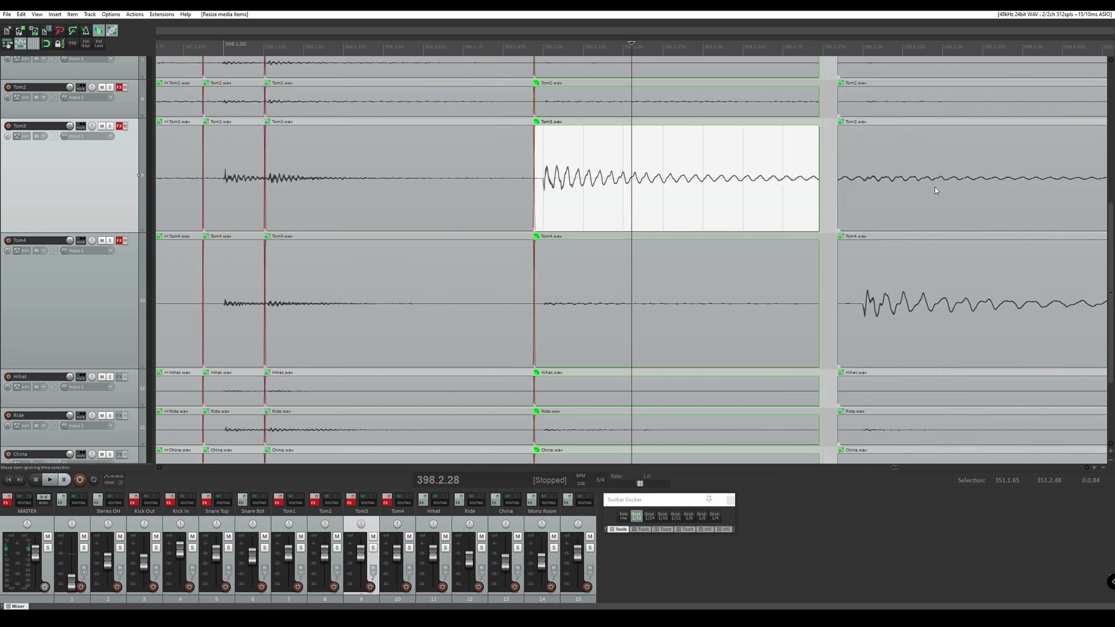
{"action": "left_click", "coordinate": [934, 190]}
{"action": "scroll", "coordinate": [833, 203], "scroll_direction": "up", "scroll_amount": 4}
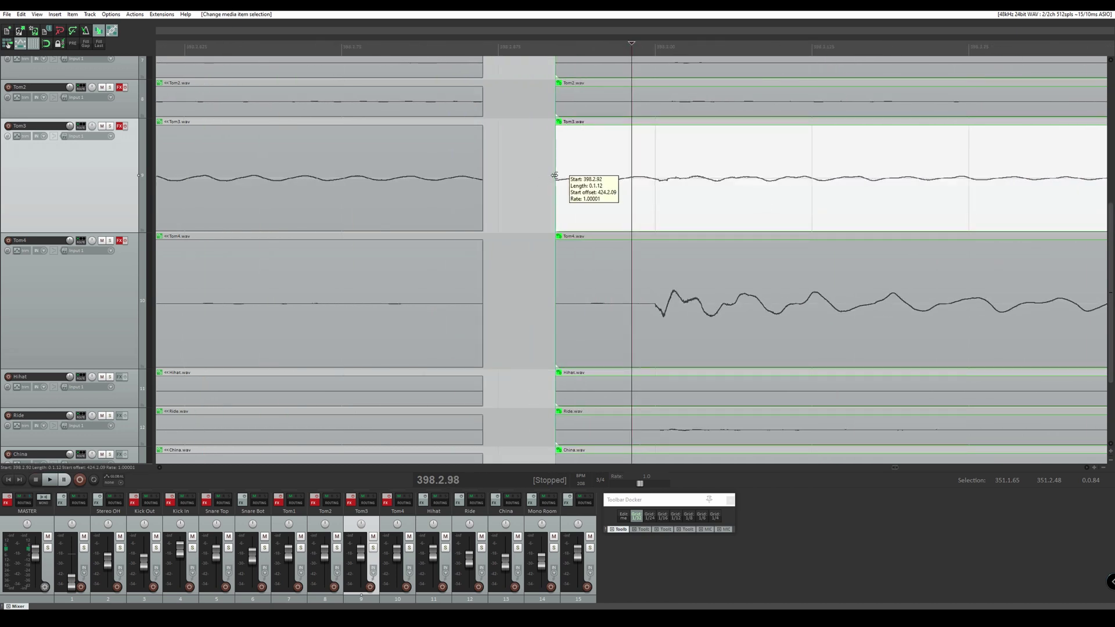
{"action": "left_click_drag", "start_coordinate": [554, 175], "coordinate": [448, 187]}
{"action": "left_click", "coordinate": [479, 181]}
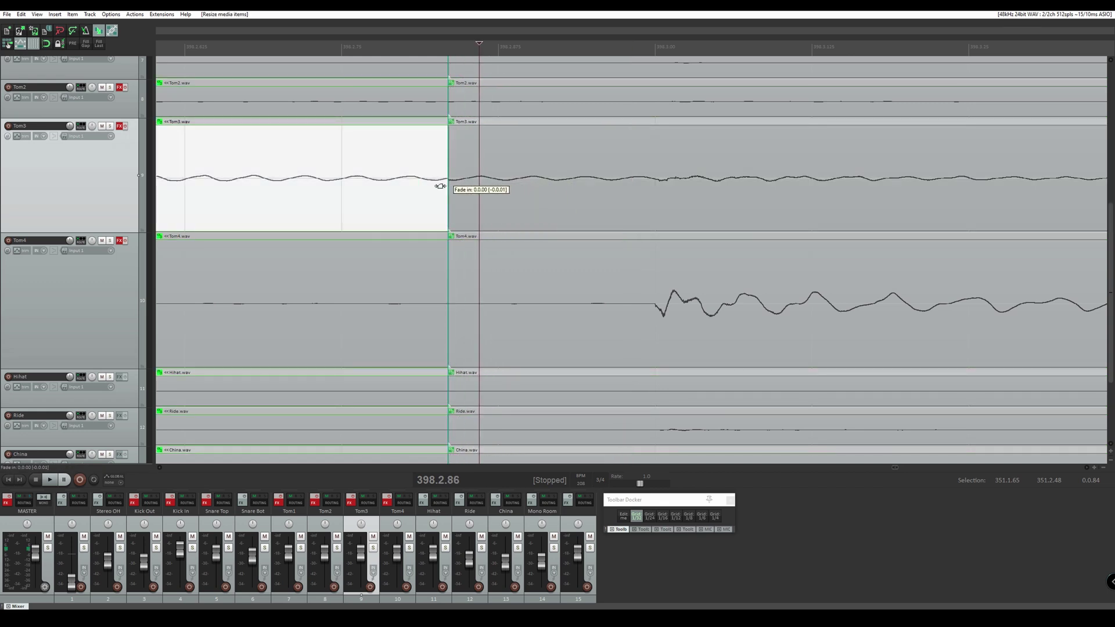
Lengthen and reposition the grouped slices' crossfade near 398.2.83, keeping it ahead of the Tom4 hit at 398.3.00.
{"action": "left_click", "coordinate": [552, 199]}
{"action": "scroll", "coordinate": [567, 204], "scroll_direction": "up", "scroll_amount": 3}
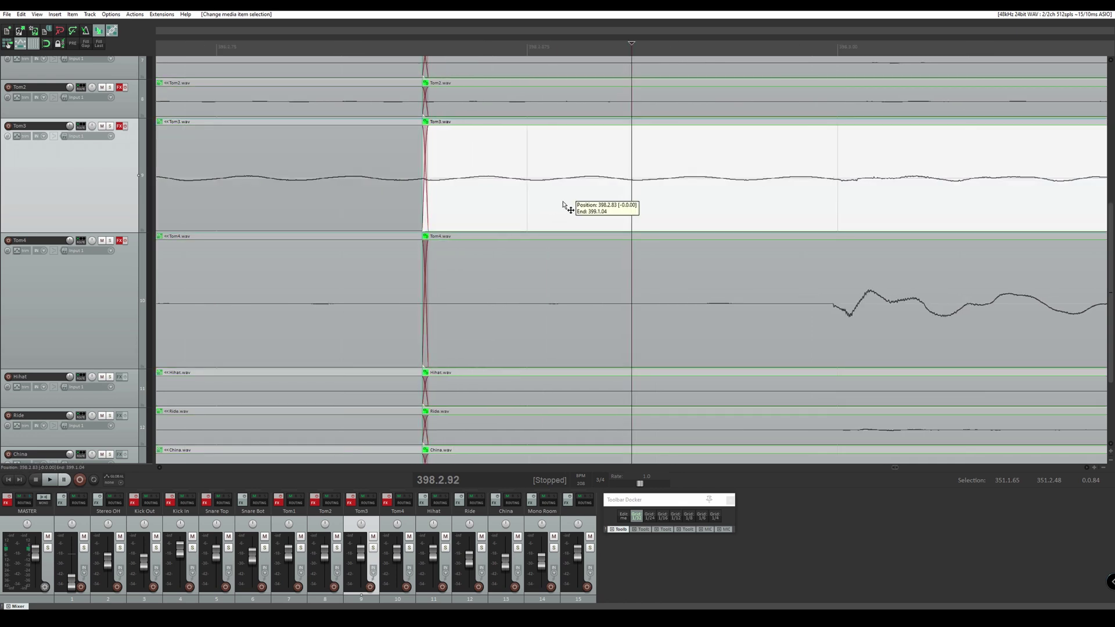
{"action": "left_click_drag", "start_coordinate": [425, 197], "coordinate": [467, 201]}
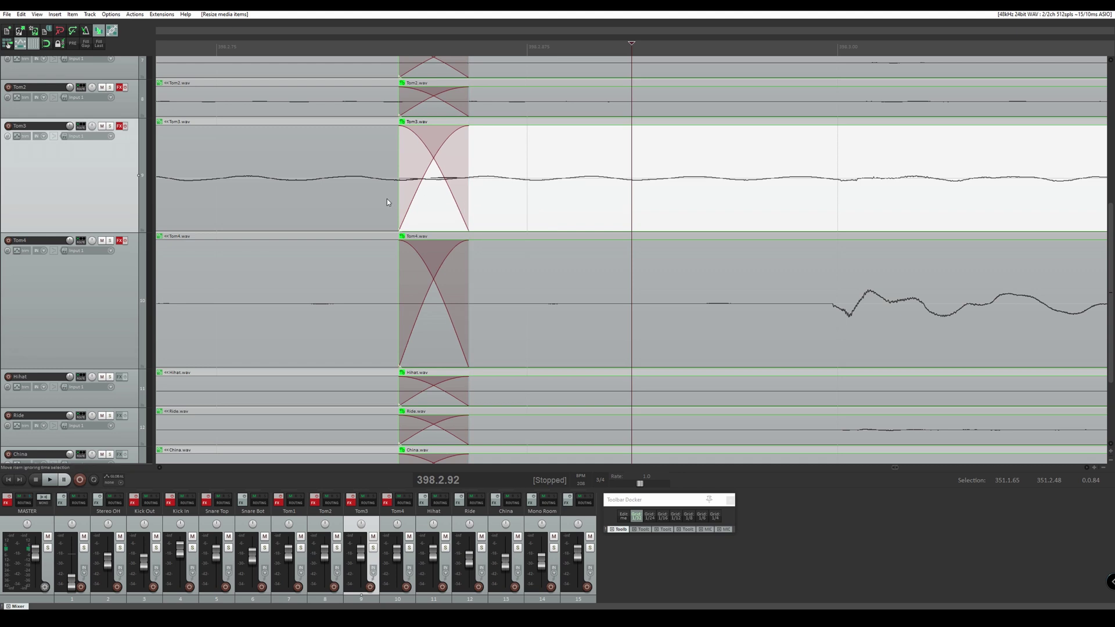
{"action": "mouse_move", "coordinate": [398, 198]}
{"action": "left_mouse_down"}
{"action": "mouse_move", "coordinate": [489, 193]}
{"action": "mouse_move", "coordinate": [413, 194]}
{"action": "left_mouse_up"}
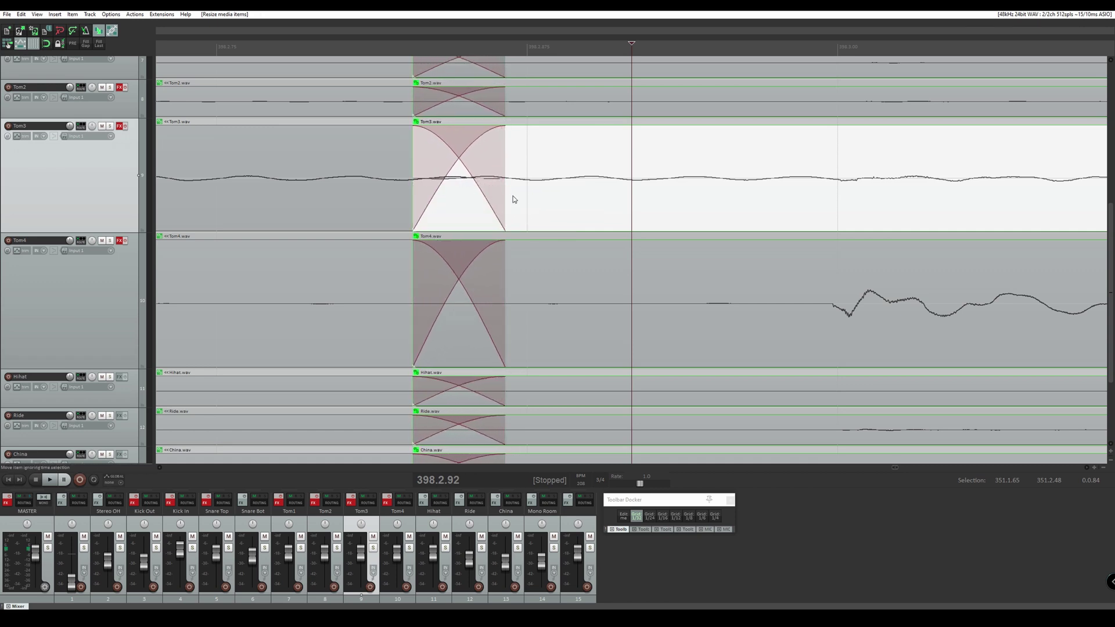
{"action": "left_click_drag", "start_coordinate": [505, 197], "coordinate": [421, 201]}
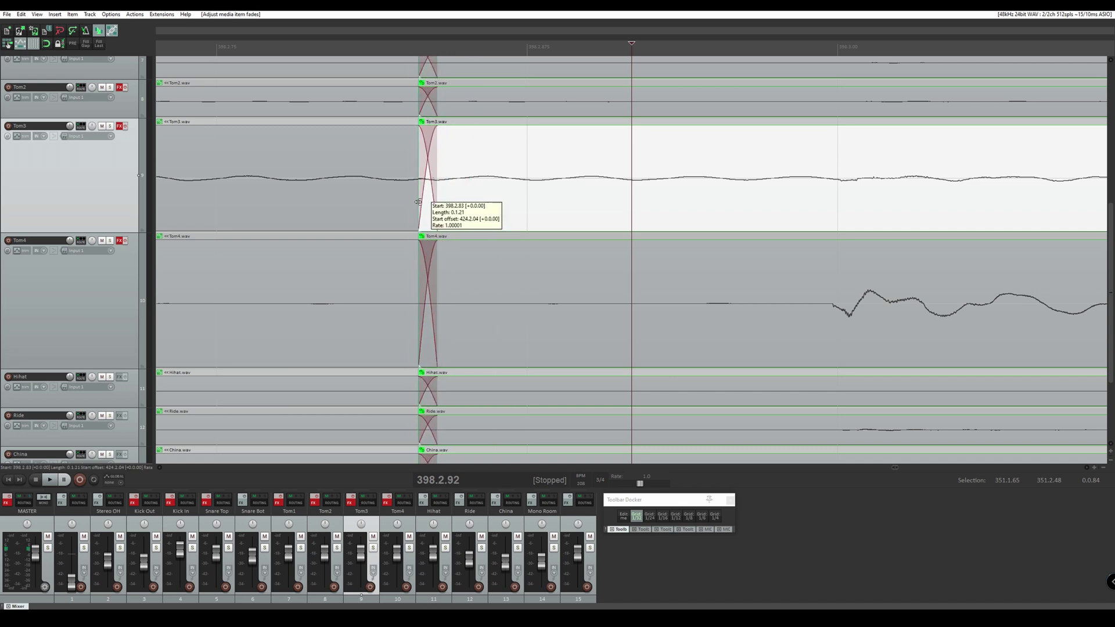
{"action": "scroll", "coordinate": [542, 206], "scroll_direction": "down", "scroll_amount": 3}
{"action": "scroll", "coordinate": [694, 195], "scroll_direction": "down", "scroll_amount": 3}
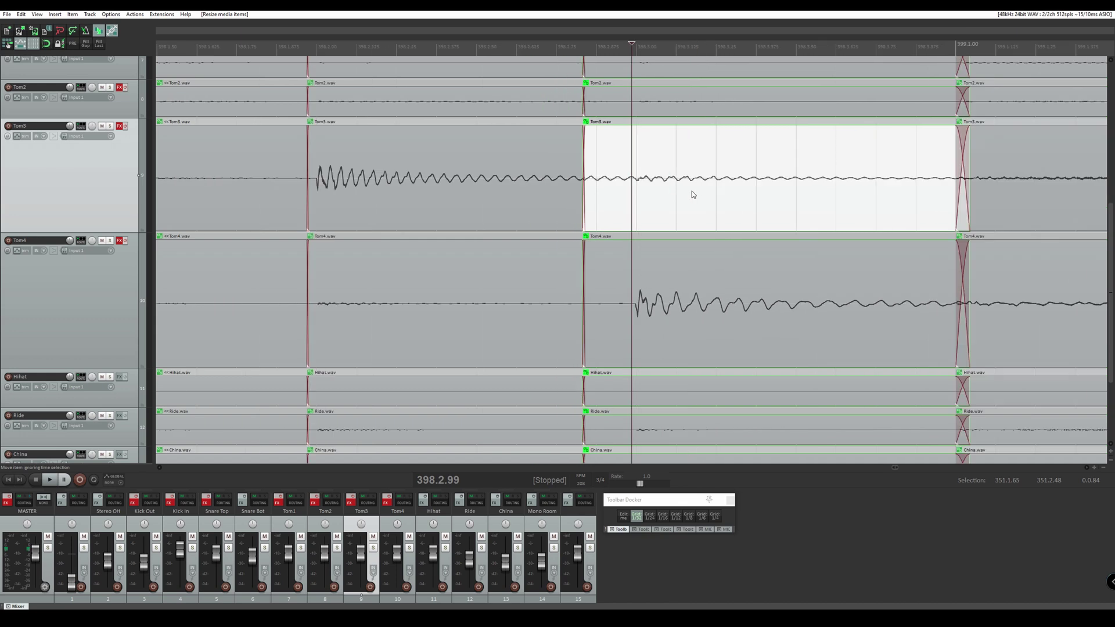
Select the Kick In slice at 399.1.00 and trim the preceding grouped slice's end back ahead of the kick transient.
{"action": "scroll", "coordinate": [111, 178], "scroll_direction": "up", "scroll_amount": 3}
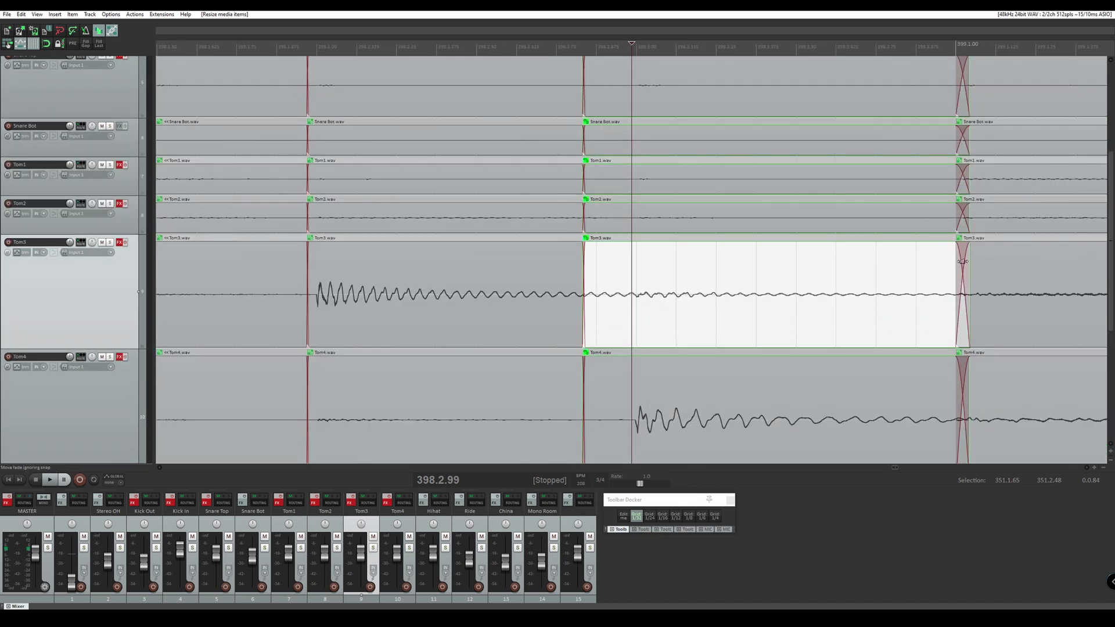
{"action": "scroll", "coordinate": [915, 290], "scroll_direction": "down", "scroll_amount": 3}
{"action": "scroll", "coordinate": [561, 248], "scroll_direction": "up", "scroll_amount": 2}
{"action": "scroll", "coordinate": [575, 232], "scroll_direction": "up", "scroll_amount": 5}
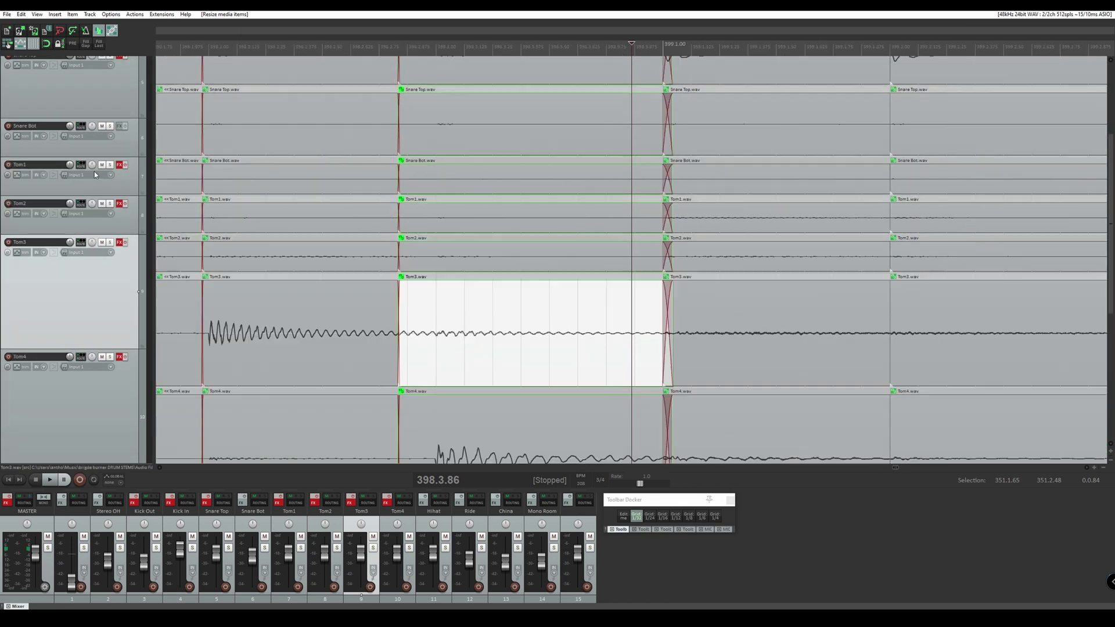
{"action": "left_click", "coordinate": [719, 182]}
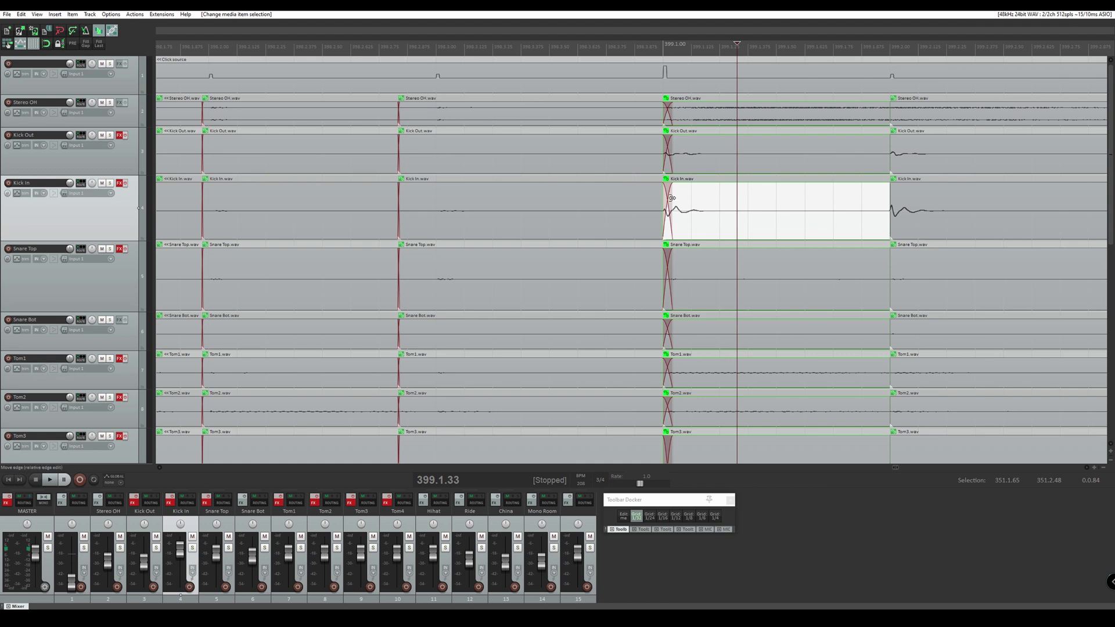
{"action": "left_click_drag", "start_coordinate": [672, 198], "coordinate": [659, 198]}
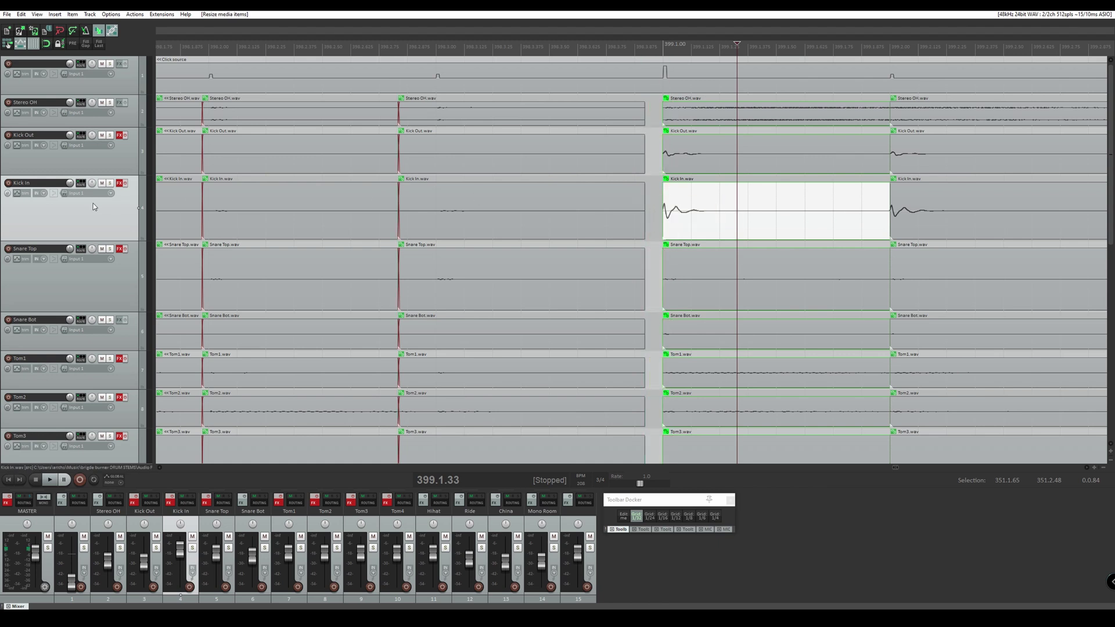
{"action": "scroll", "coordinate": [75, 206], "scroll_direction": "down", "scroll_amount": 5}
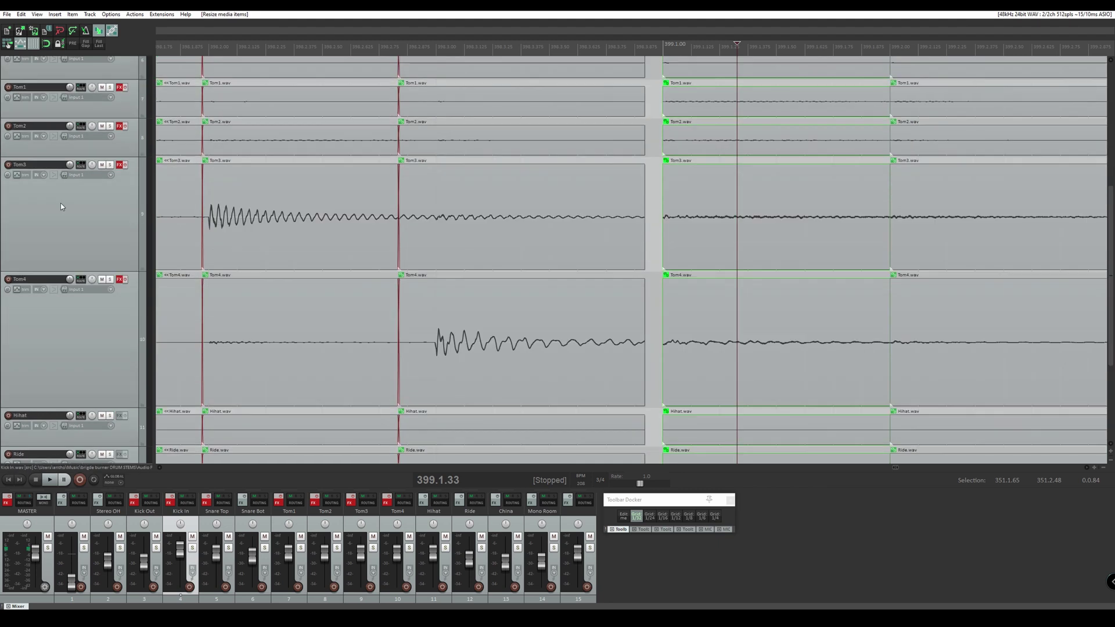
{"action": "scroll", "coordinate": [410, 226], "scroll_direction": "down", "scroll_amount": 4}
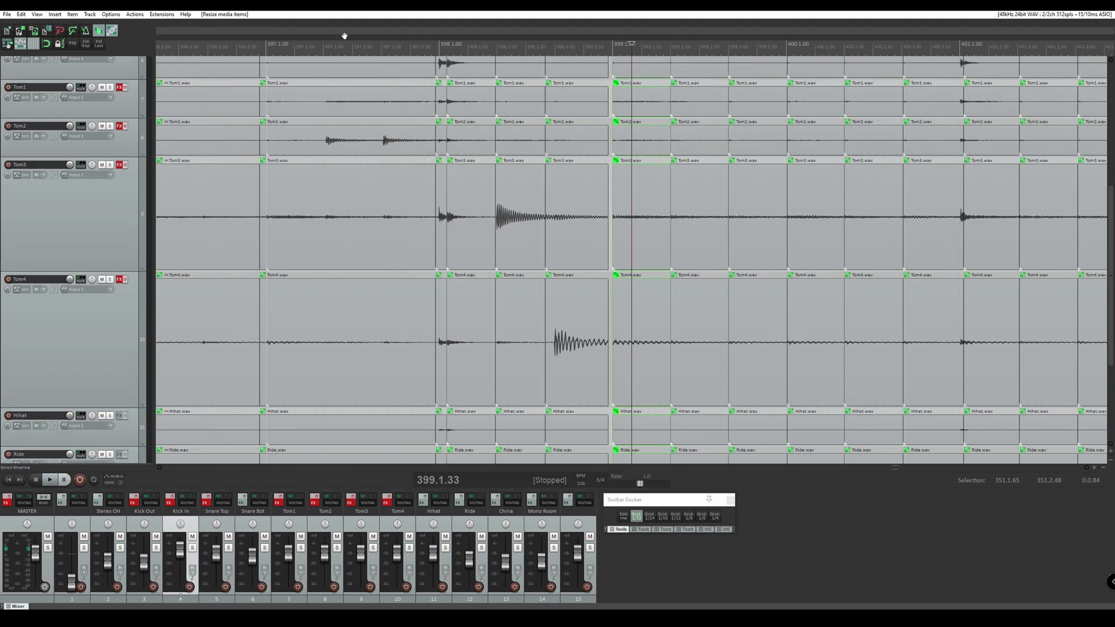
Play the edited drums from measure 349 to measure 402, following the slices and hits against the grid, and stop playback.
{"action": "left_click", "coordinate": [252, 45]}
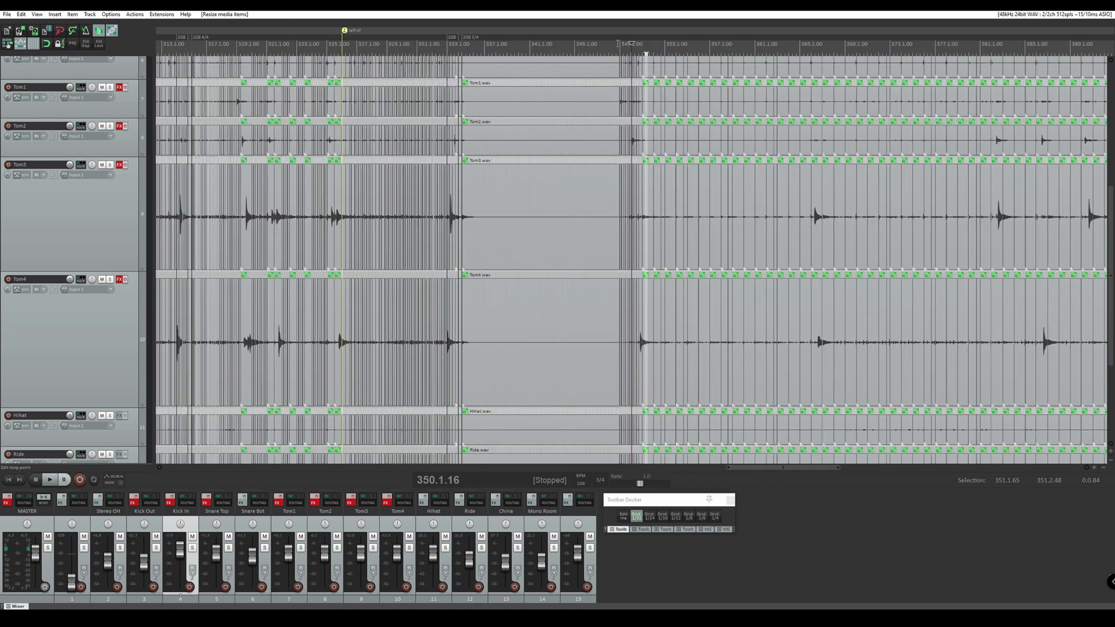
{"action": "left_click", "coordinate": [620, 45]}
{"action": "left_click", "coordinate": [50, 479]}
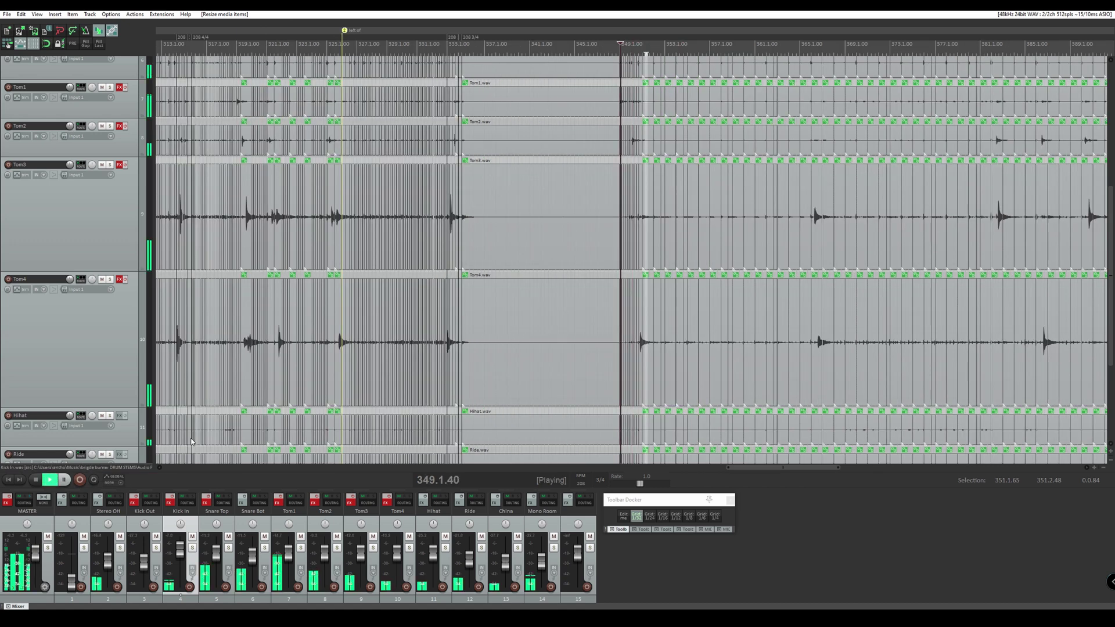
{"action": "scroll", "coordinate": [896, 142], "scroll_direction": "up", "scroll_amount": 8}
{"action": "scroll", "coordinate": [895, 142], "scroll_direction": "down", "scroll_amount": 3}
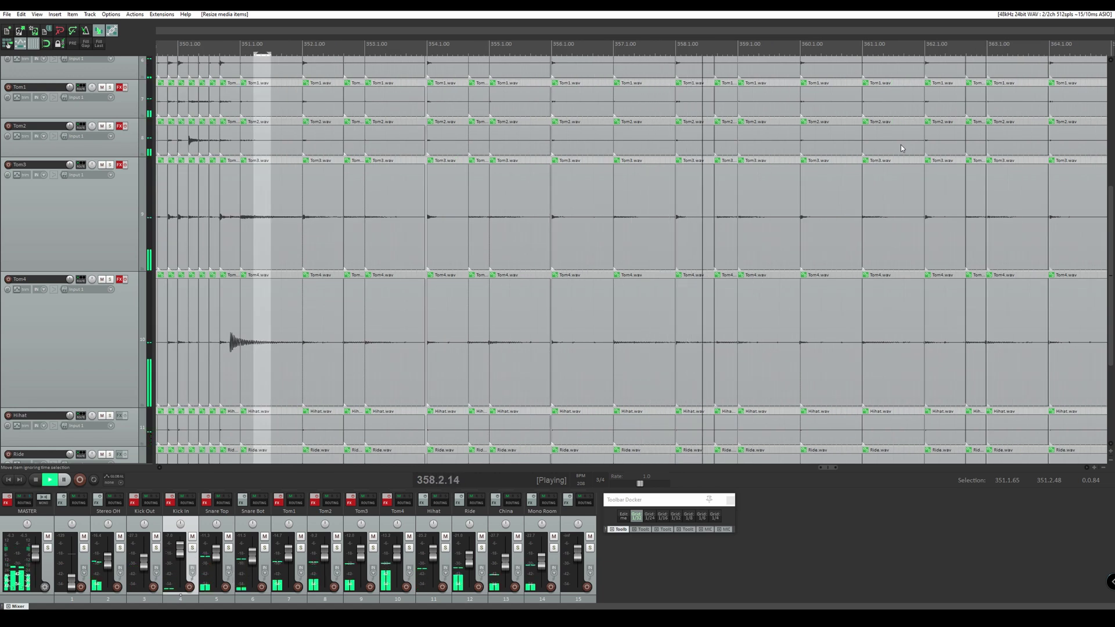
{"action": "scroll", "coordinate": [71, 143], "scroll_direction": "up", "scroll_amount": 5}
{"action": "scroll", "coordinate": [72, 144], "scroll_direction": "up", "scroll_amount": 3}
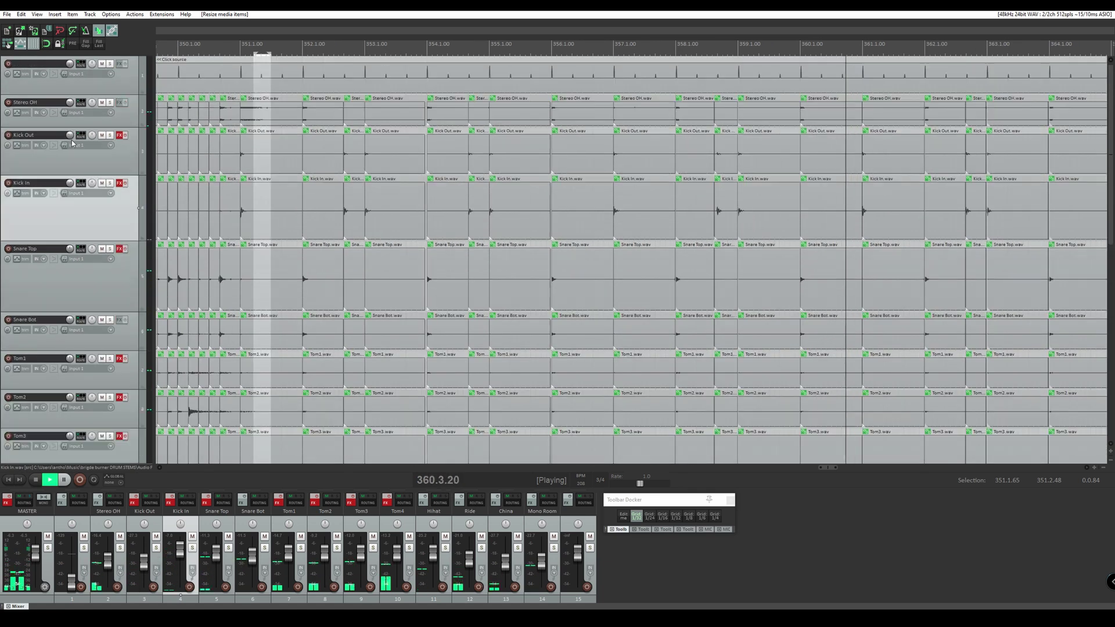
{"action": "scroll", "coordinate": [669, 186], "scroll_direction": "down", "scroll_amount": 4}
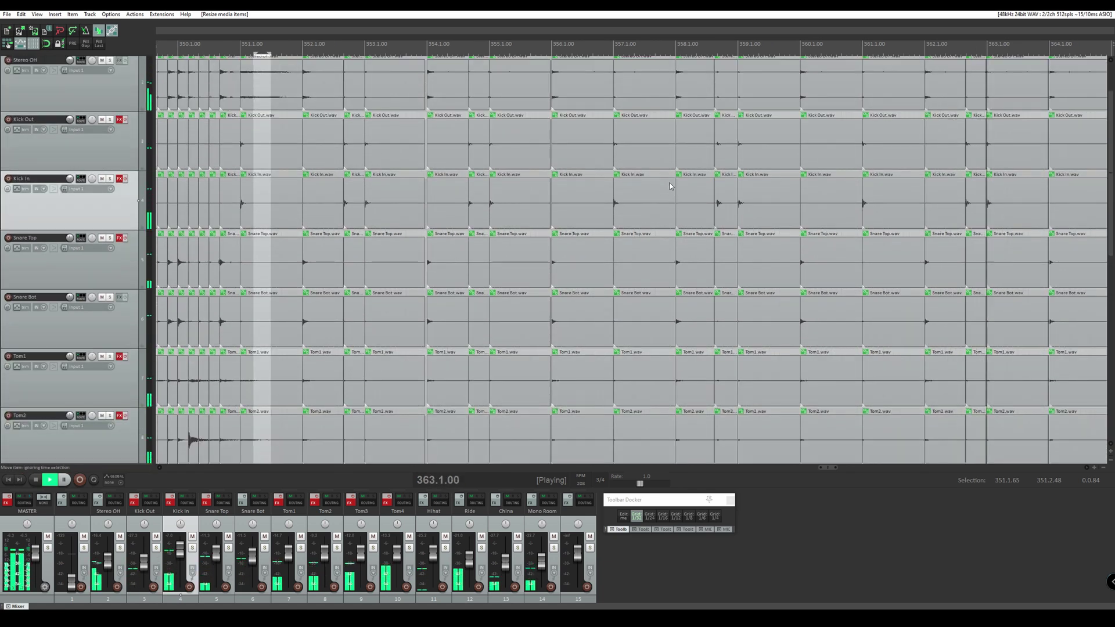
{"action": "scroll", "coordinate": [610, 190], "scroll_direction": "down", "scroll_amount": 1}
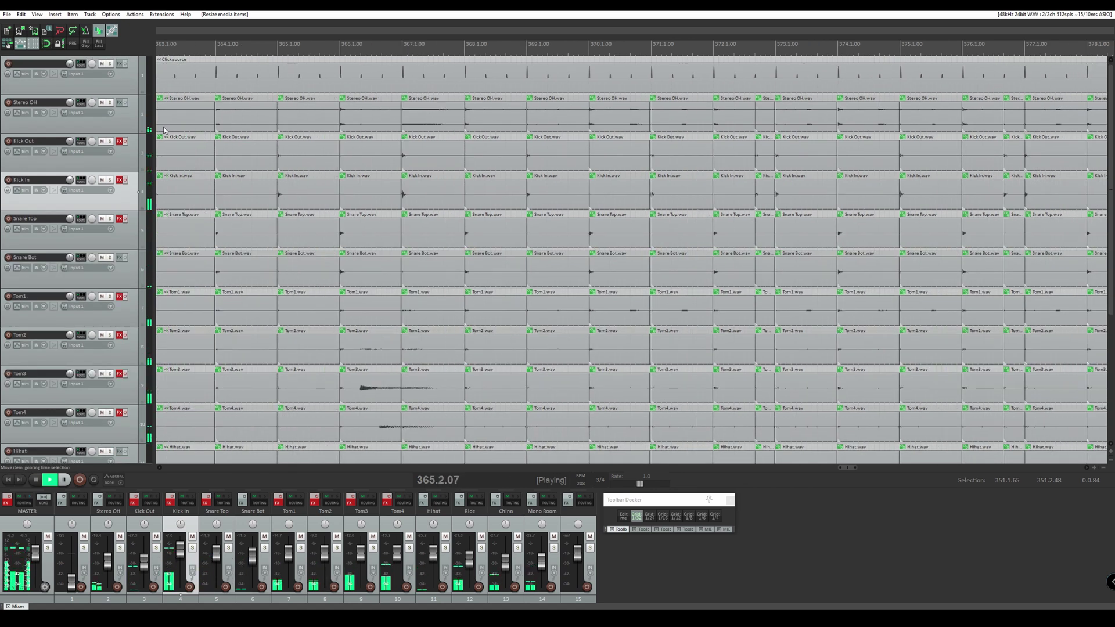
{"action": "scroll", "coordinate": [609, 189], "scroll_direction": "down", "scroll_amount": 2}
{"action": "scroll", "coordinate": [133, 131], "scroll_direction": "down", "scroll_amount": 2}
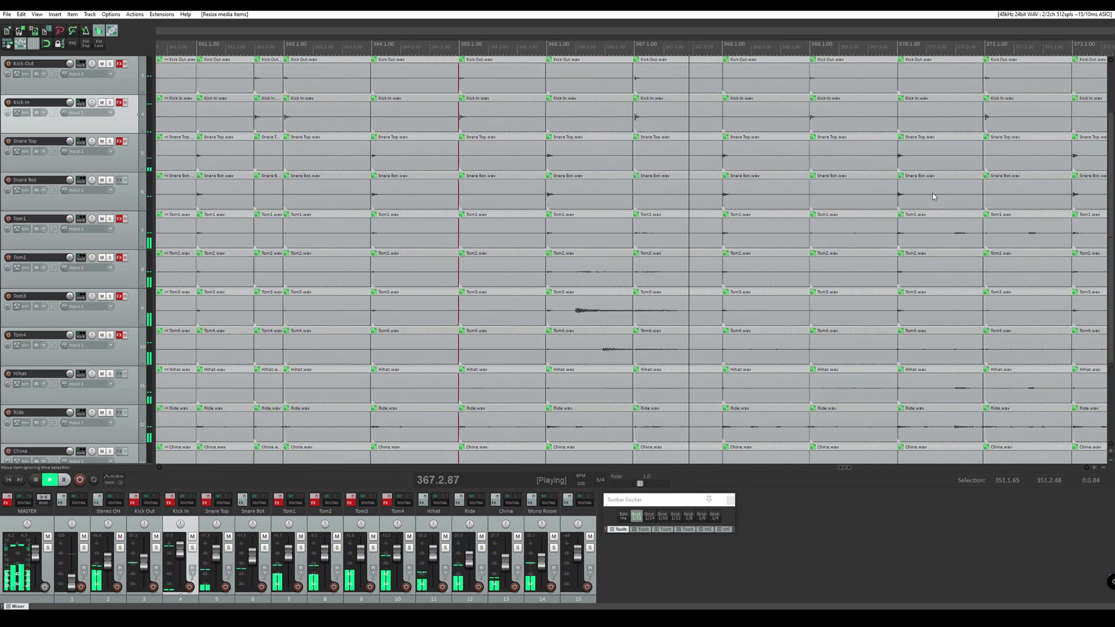
{"action": "scroll", "coordinate": [932, 196], "scroll_direction": "down", "scroll_amount": 4}
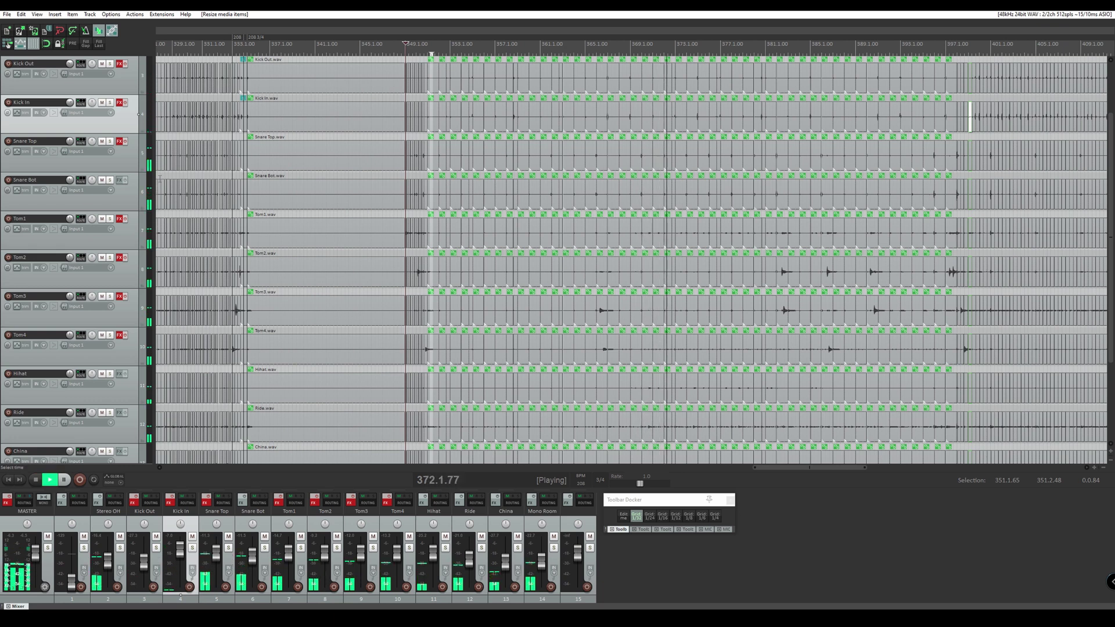
{"action": "scroll", "coordinate": [927, 197], "scroll_direction": "up", "scroll_amount": 2}
{"action": "scroll", "coordinate": [871, 172], "scroll_direction": "up", "scroll_amount": 2}
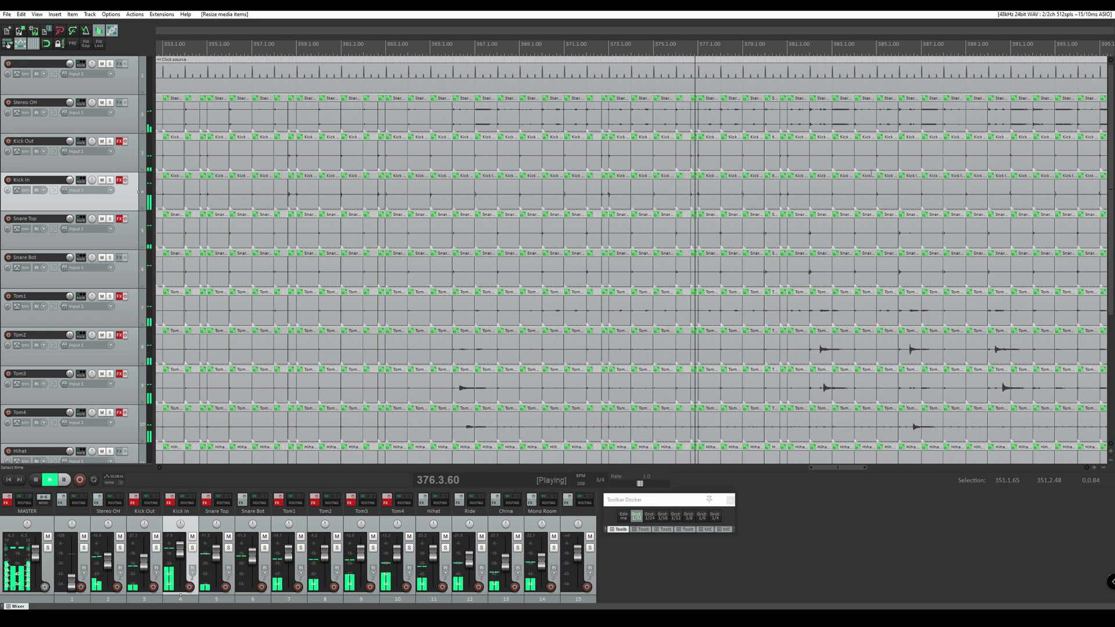
{"action": "scroll", "coordinate": [139, 192], "scroll_direction": "up", "scroll_amount": 1}
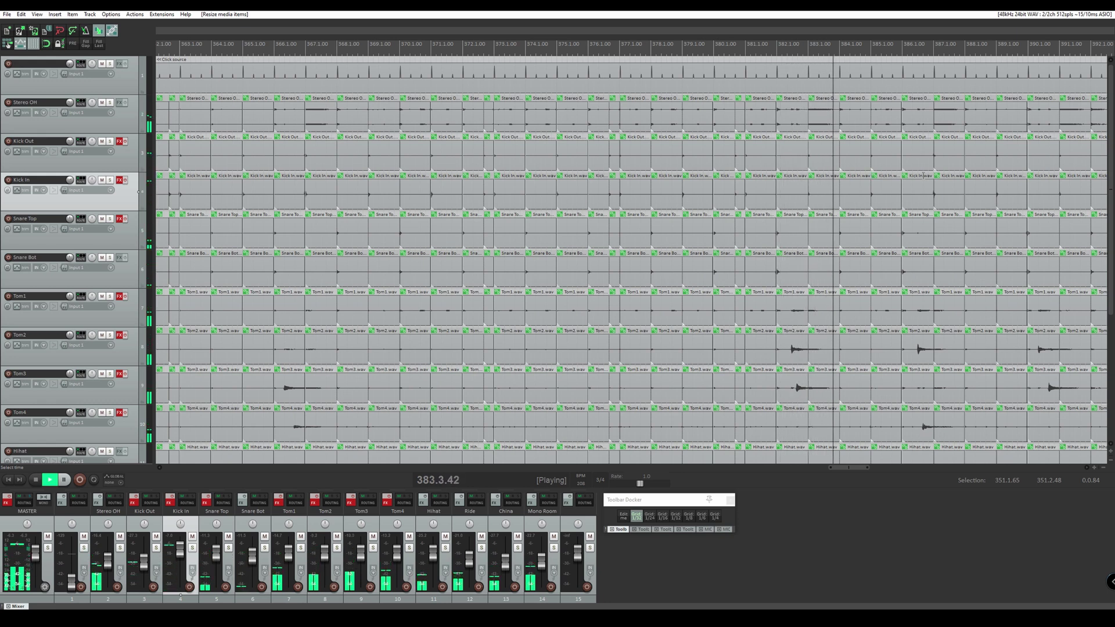
{"action": "scroll", "coordinate": [139, 191], "scroll_direction": "down", "scroll_amount": 1}
{"action": "scroll", "coordinate": [941, 178], "scroll_direction": "up", "scroll_amount": 2}
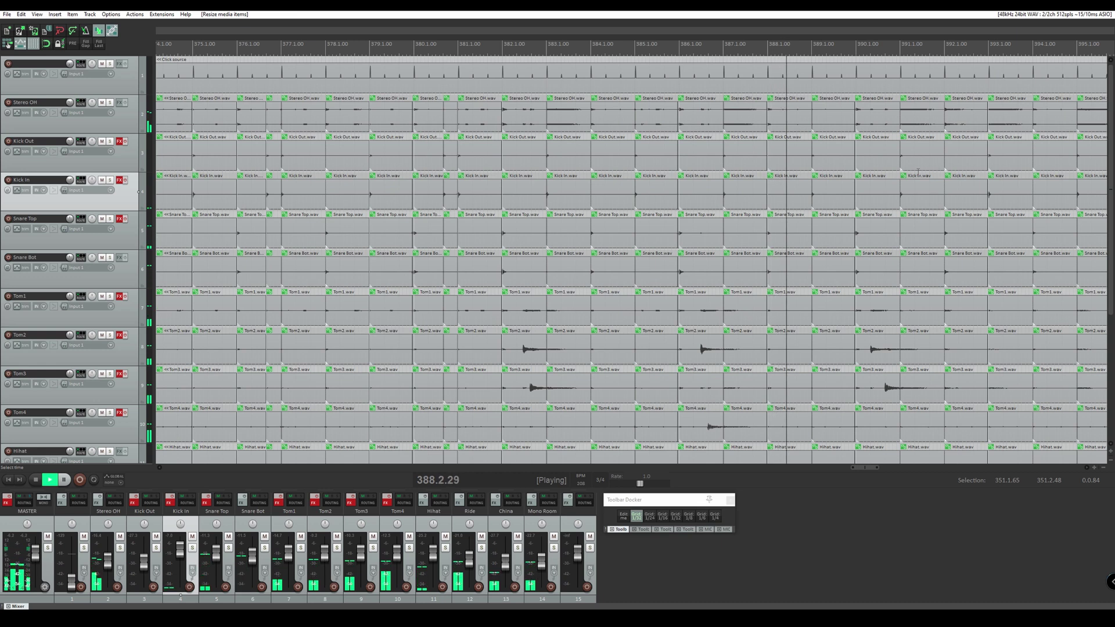
{"action": "scroll", "coordinate": [918, 173], "scroll_direction": "down", "scroll_amount": 1}
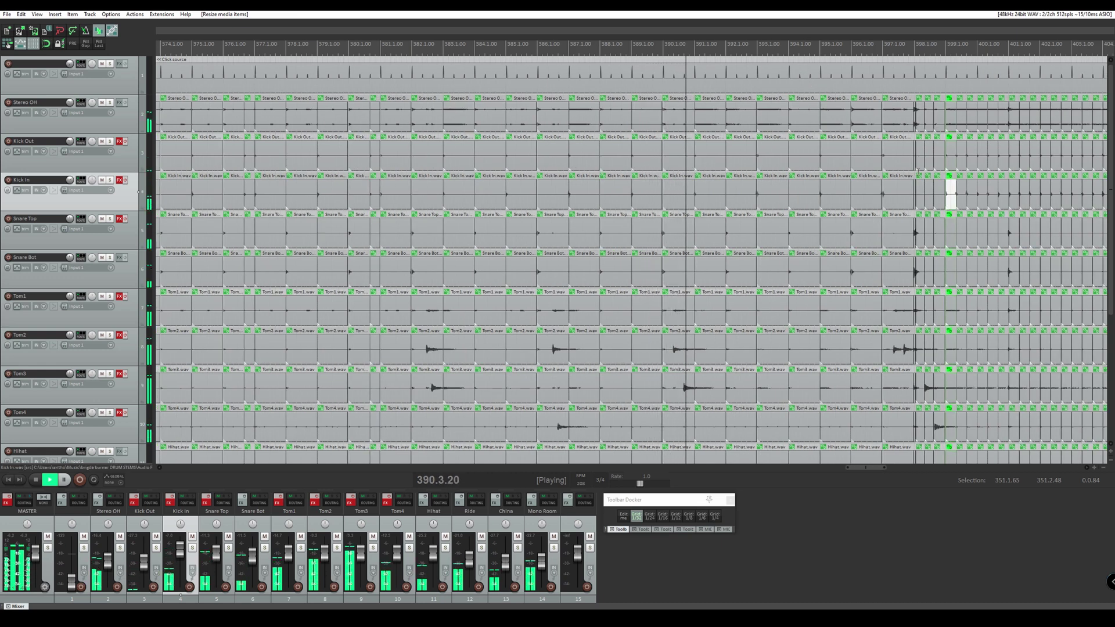
{"action": "scroll", "coordinate": [918, 172], "scroll_direction": "up", "scroll_amount": 1}
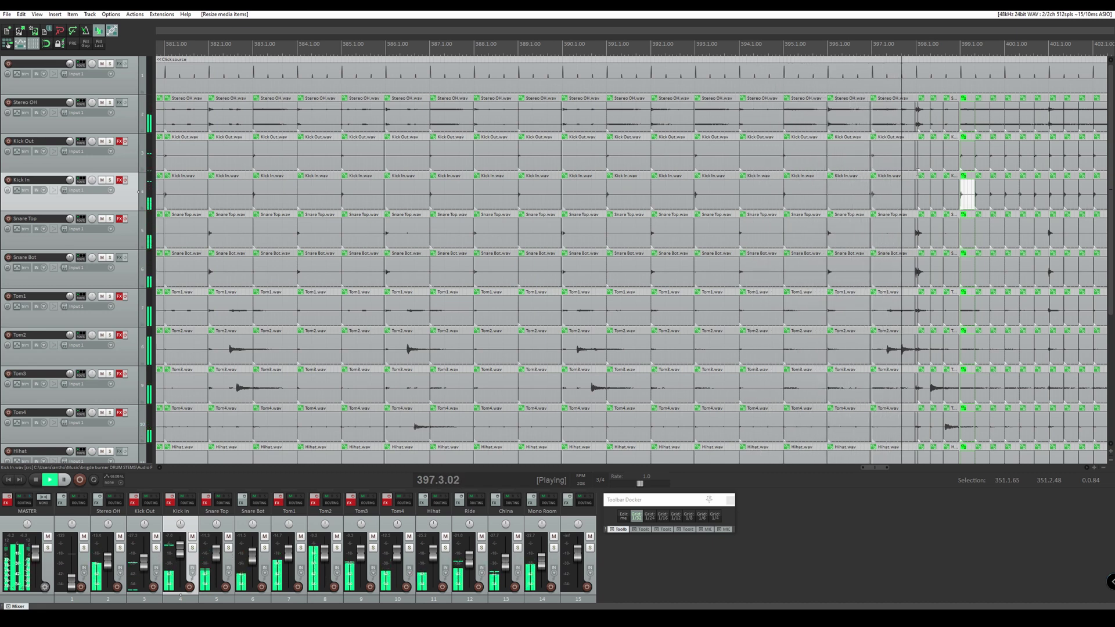
{"action": "scroll", "coordinate": [918, 173], "scroll_direction": "up", "scroll_amount": 2}
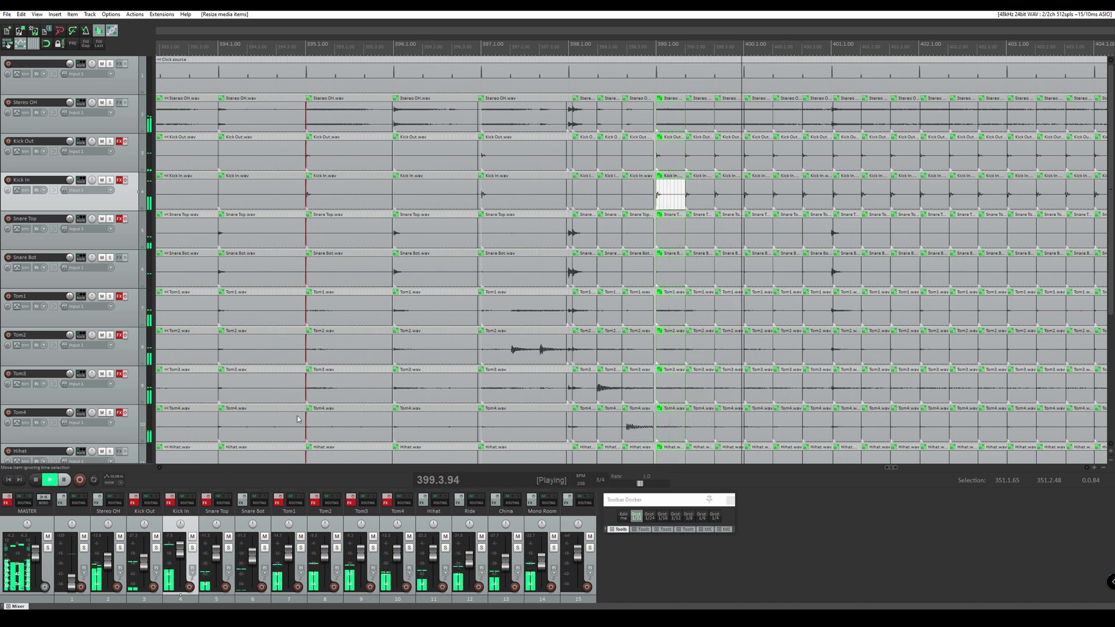
{"action": "left_click", "coordinate": [36, 480]}
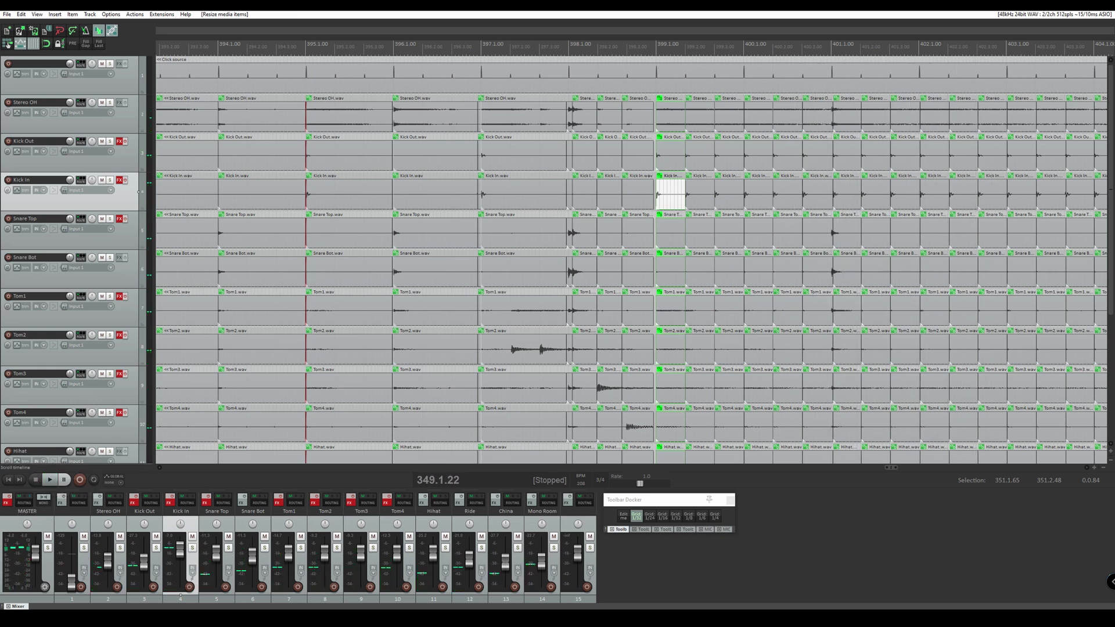
Examine the slice boundaries and crossfades around measures 399 to 401 and 373 to 374 on the kick tracks.
{"action": "left_click", "coordinate": [699, 196]}
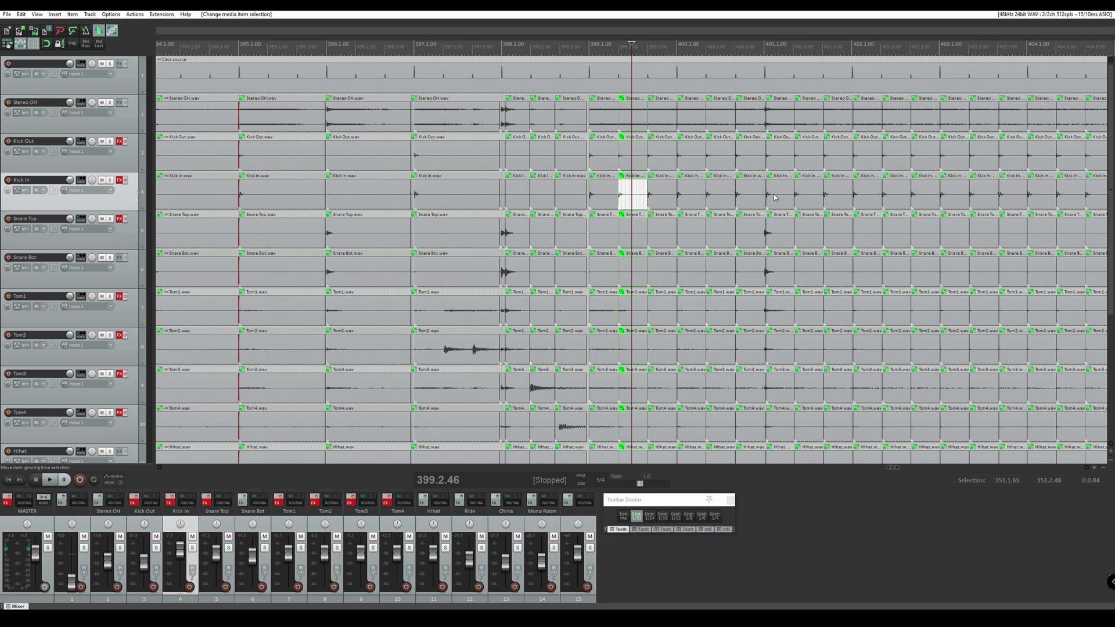
{"action": "left_click", "coordinate": [774, 198]}
{"action": "scroll", "coordinate": [399, 198], "scroll_direction": "down", "scroll_amount": 3}
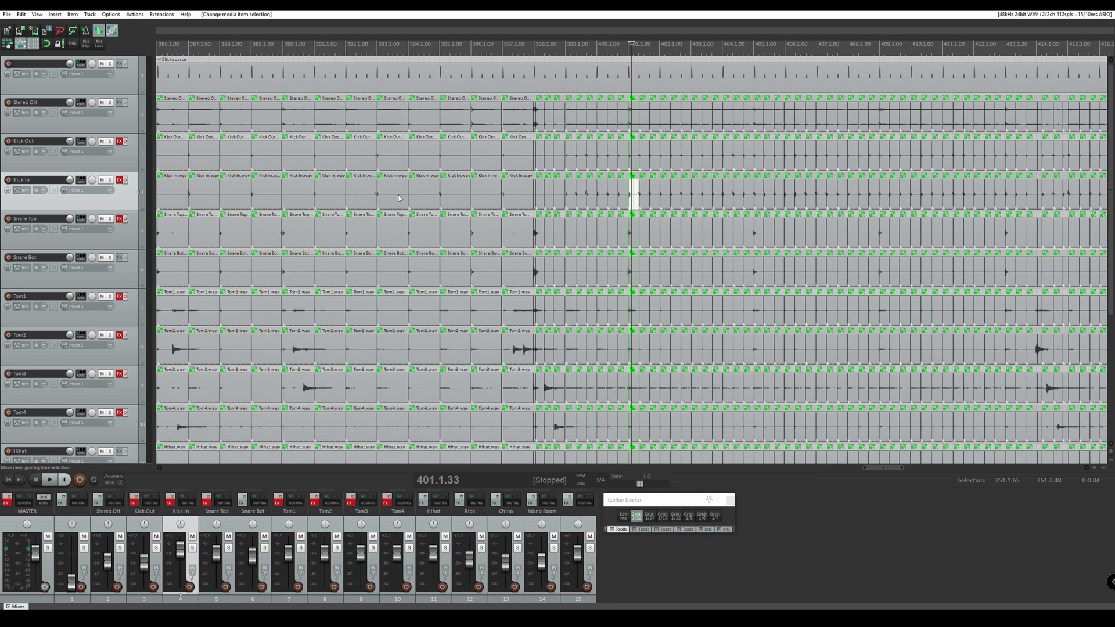
{"action": "left_click", "coordinate": [430, 167]}
{"action": "scroll", "coordinate": [430, 168], "scroll_direction": "down", "scroll_amount": 3}
{"action": "left_click", "coordinate": [401, 167]}
{"action": "scroll", "coordinate": [403, 165], "scroll_direction": "up", "scroll_amount": 3}
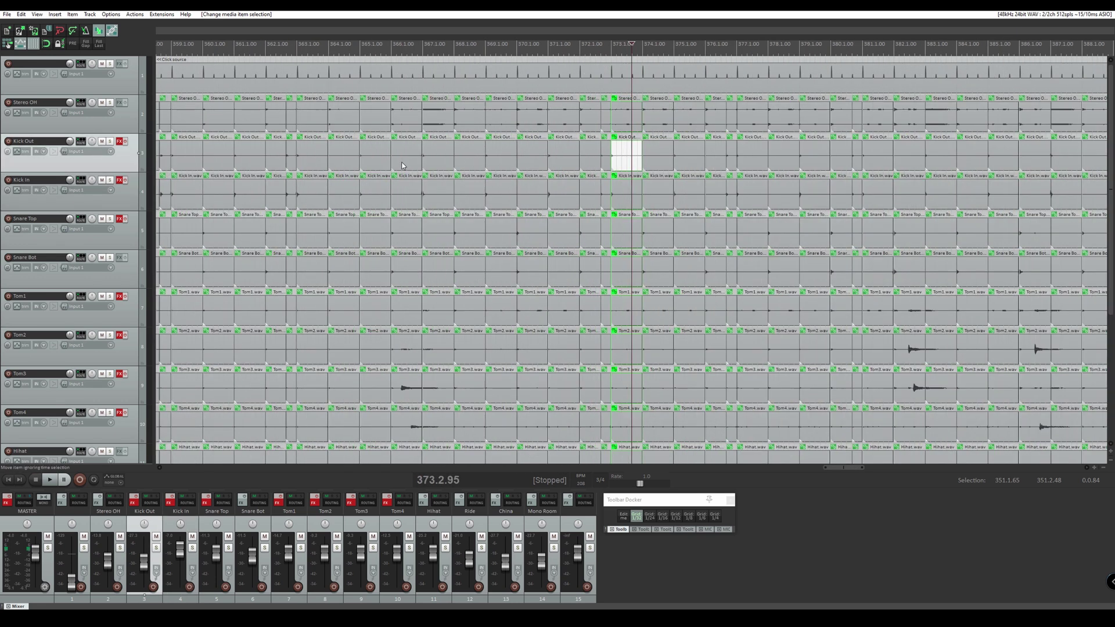
{"action": "scroll", "coordinate": [498, 180], "scroll_direction": "up", "scroll_amount": 3}
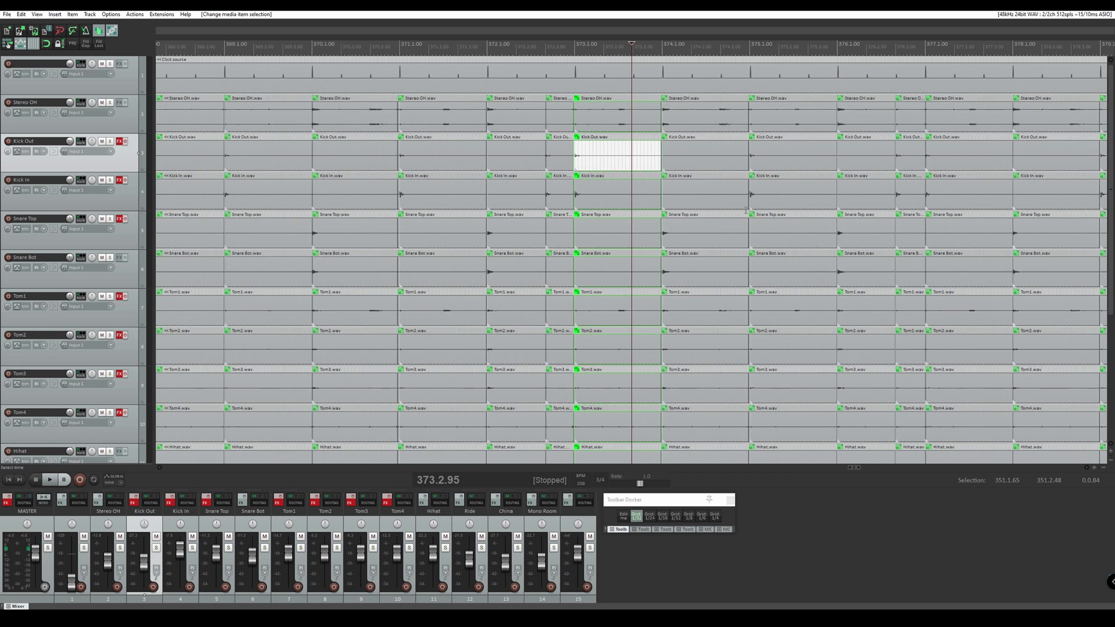
{"action": "scroll", "coordinate": [601, 200], "scroll_direction": "up", "scroll_amount": 3}
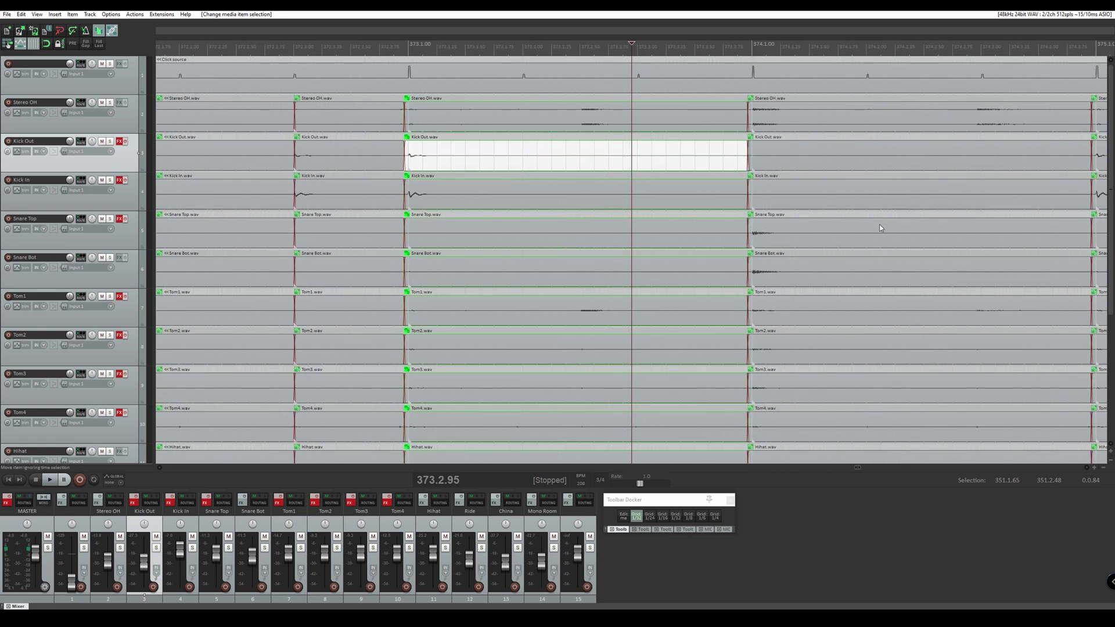
{"action": "left_click", "coordinate": [799, 155]}
{"action": "scroll", "coordinate": [785, 189], "scroll_direction": "up", "scroll_amount": 2}
{"action": "scroll", "coordinate": [644, 200], "scroll_direction": "down", "scroll_amount": 6}
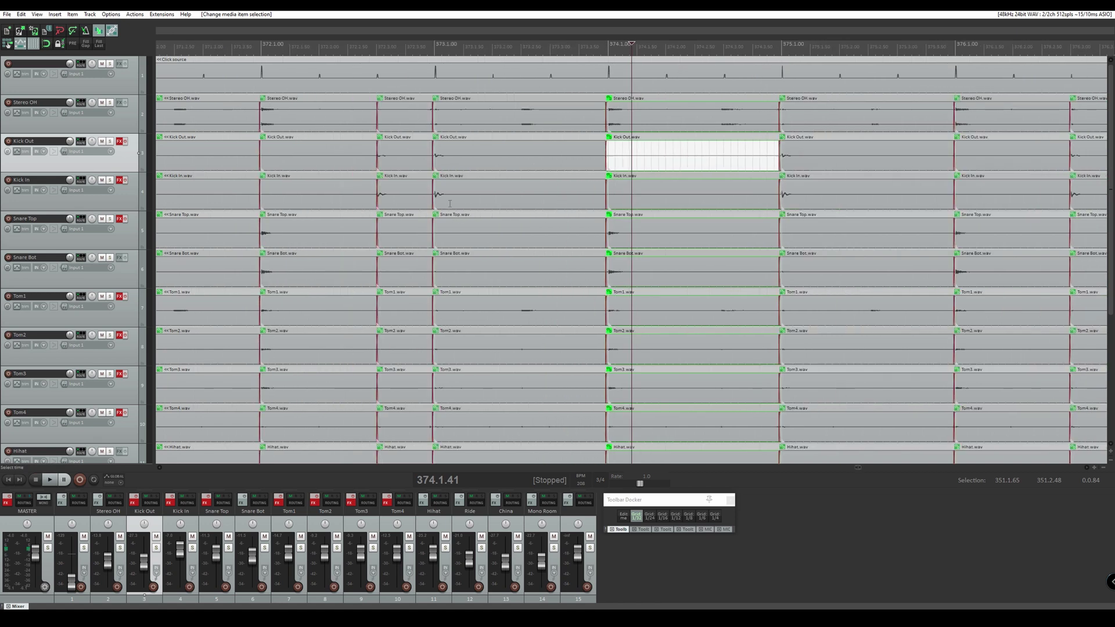
Extend the start of the grouped slice at 370.1.00 slightly earlier, placing its crossfade ahead of the snare hit.
{"action": "left_click", "coordinate": [447, 244]}
{"action": "scroll", "coordinate": [447, 244], "scroll_direction": "down", "scroll_amount": 4}
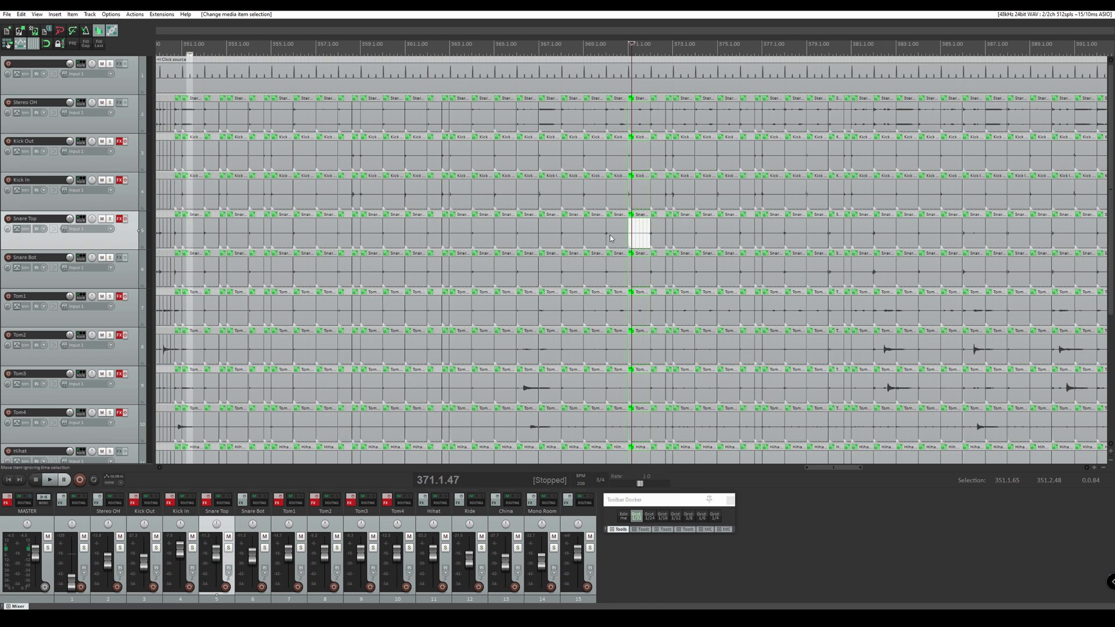
{"action": "scroll", "coordinate": [610, 238], "scroll_direction": "up", "scroll_amount": 10}
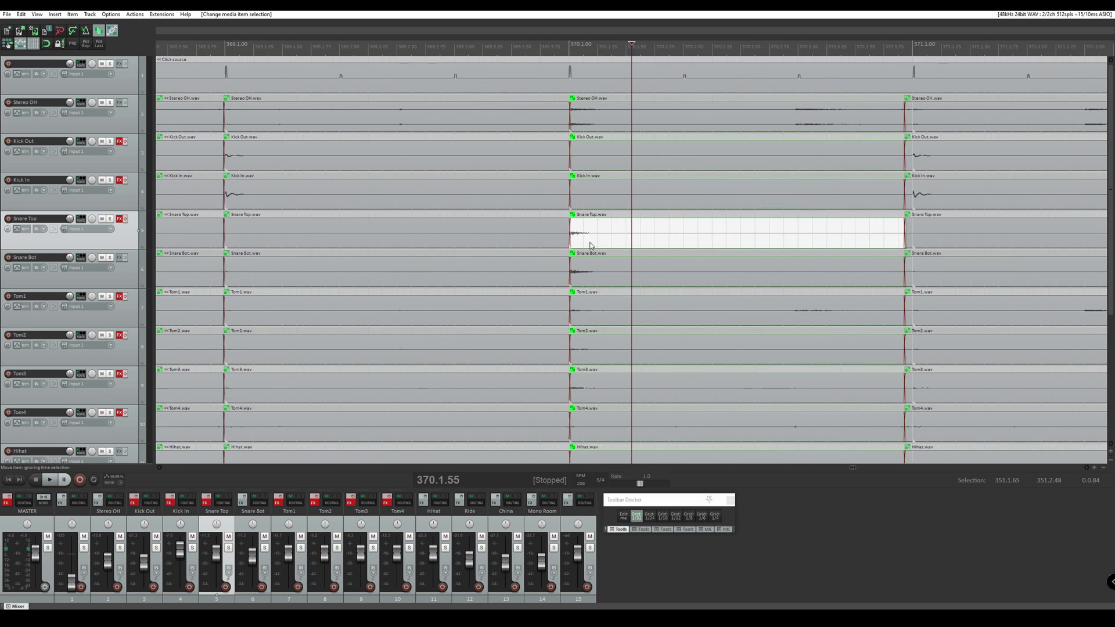
{"action": "left_click_drag", "start_coordinate": [567, 238], "coordinate": [570, 240]}
{"action": "scroll", "coordinate": [571, 243], "scroll_direction": "up", "scroll_amount": 4}
{"action": "scroll", "coordinate": [412, 239], "scroll_direction": "down", "scroll_amount": 4}
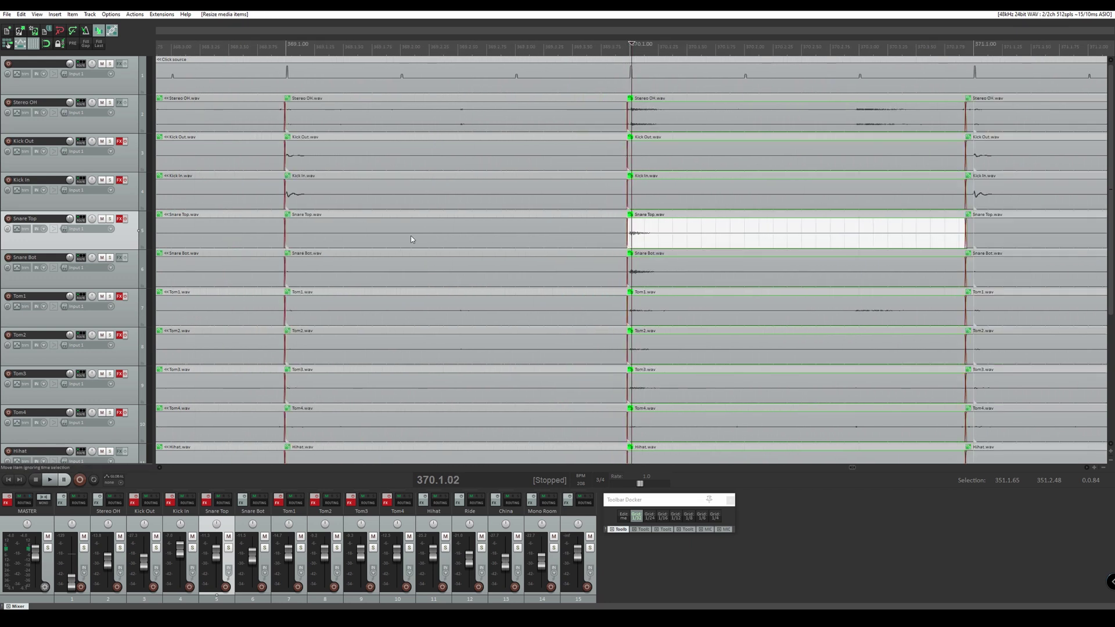
Select the grouped slice at 369.1.00 and shift its starting crossfade earlier, ahead of the kick transient.
{"action": "left_click", "coordinate": [293, 233]}
{"action": "scroll", "coordinate": [296, 232], "scroll_direction": "up", "scroll_amount": 4}
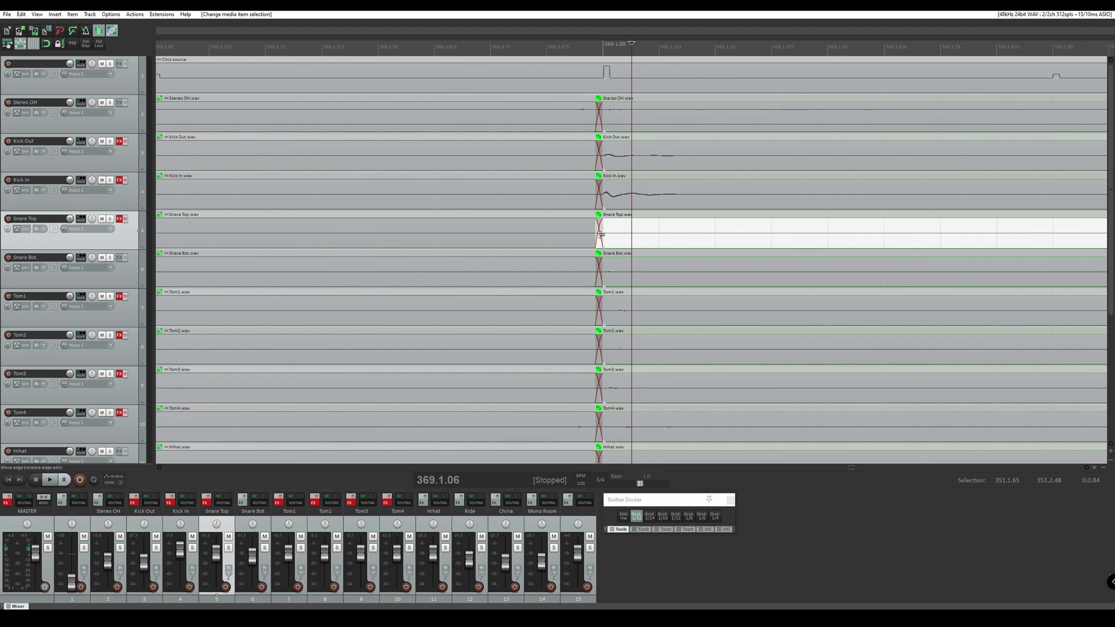
{"action": "left_click_drag", "start_coordinate": [600, 235], "coordinate": [588, 237]}
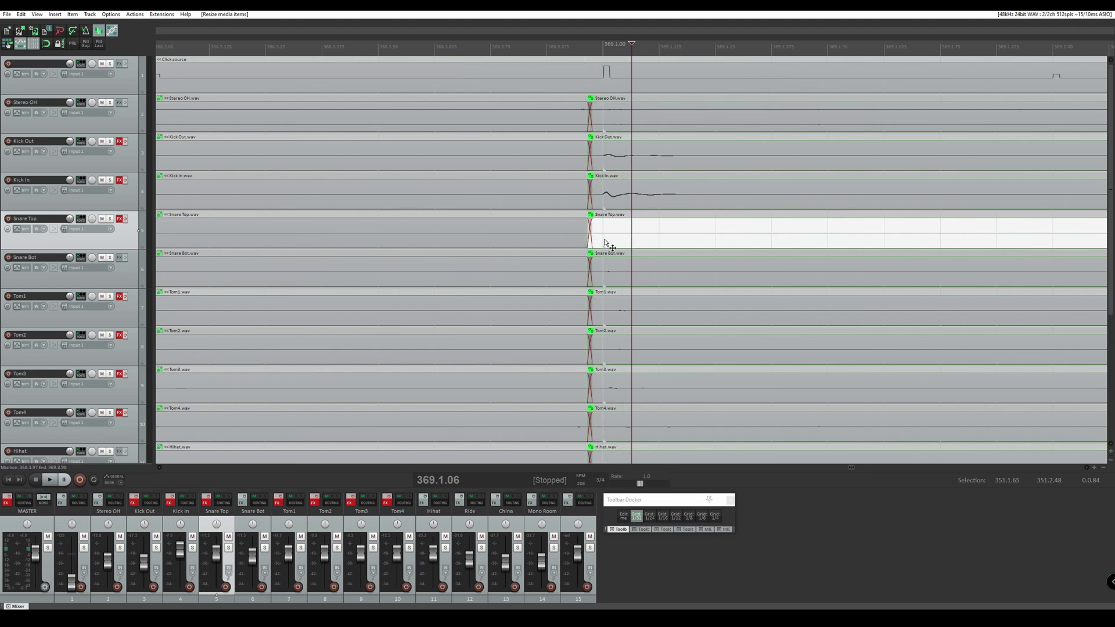
{"action": "scroll", "coordinate": [591, 244], "scroll_direction": "down", "scroll_amount": 4}
Select the grouped slice at 368.1.00 and shift its starting crossfade earlier, ahead of the snare hit.
{"action": "left_click", "coordinate": [331, 230]}
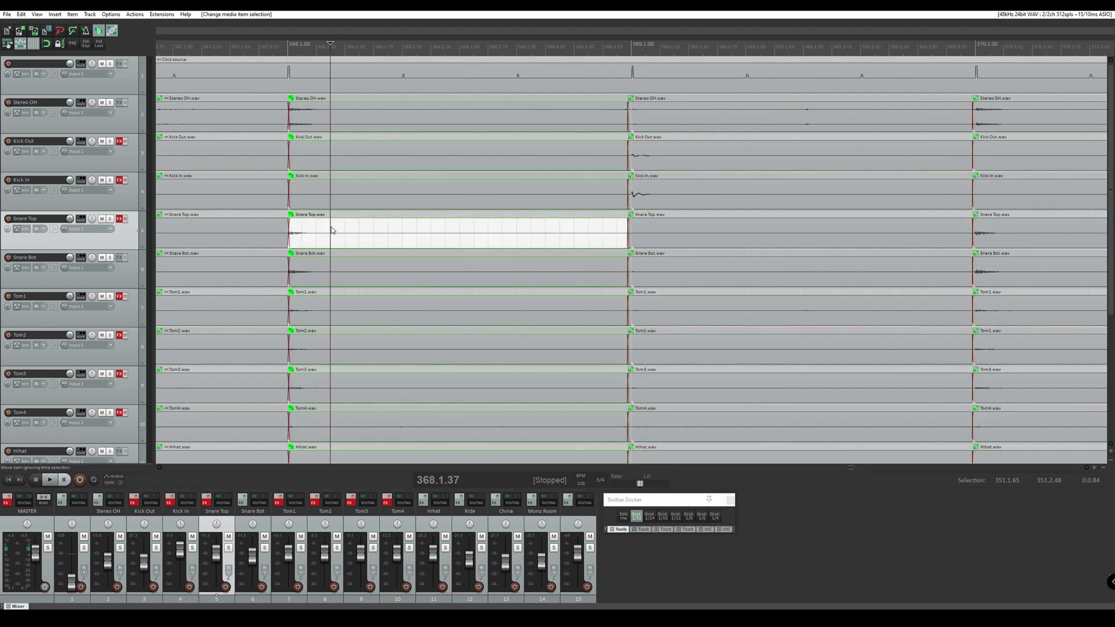
{"action": "scroll", "coordinate": [466, 231], "scroll_direction": "up", "scroll_amount": 4}
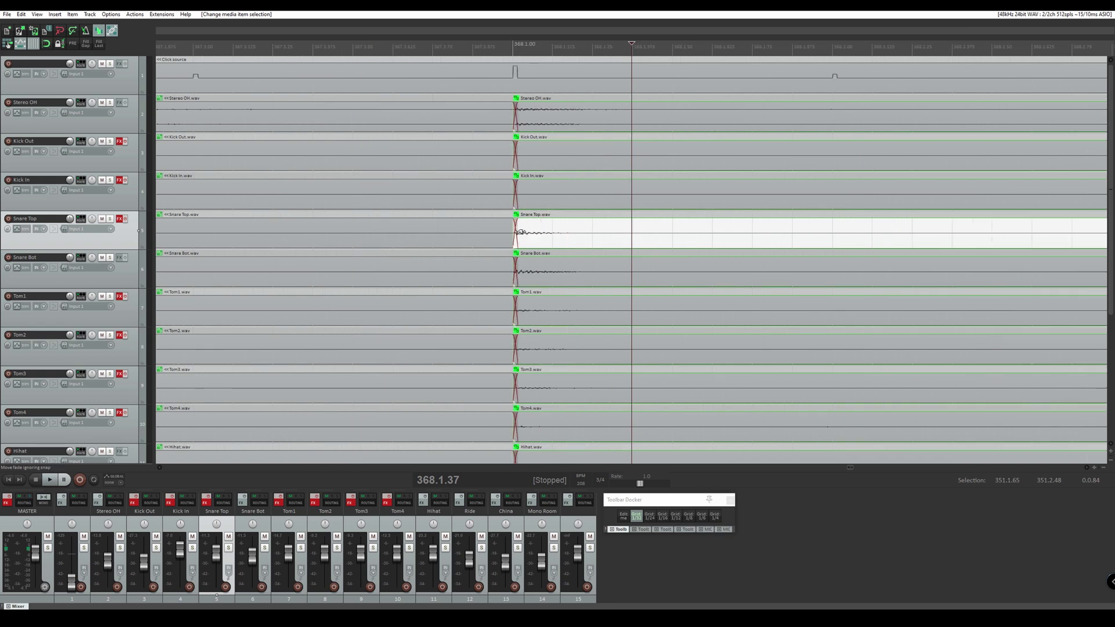
{"action": "left_click_drag", "start_coordinate": [521, 232], "coordinate": [489, 237]}
{"action": "scroll", "coordinate": [315, 220], "scroll_direction": "down", "scroll_amount": 5}
Check the starting crossfades of the grouped slices at 367.1.00 and 366.1.00 against the kick and snare transients.
{"action": "left_click", "coordinate": [419, 234]}
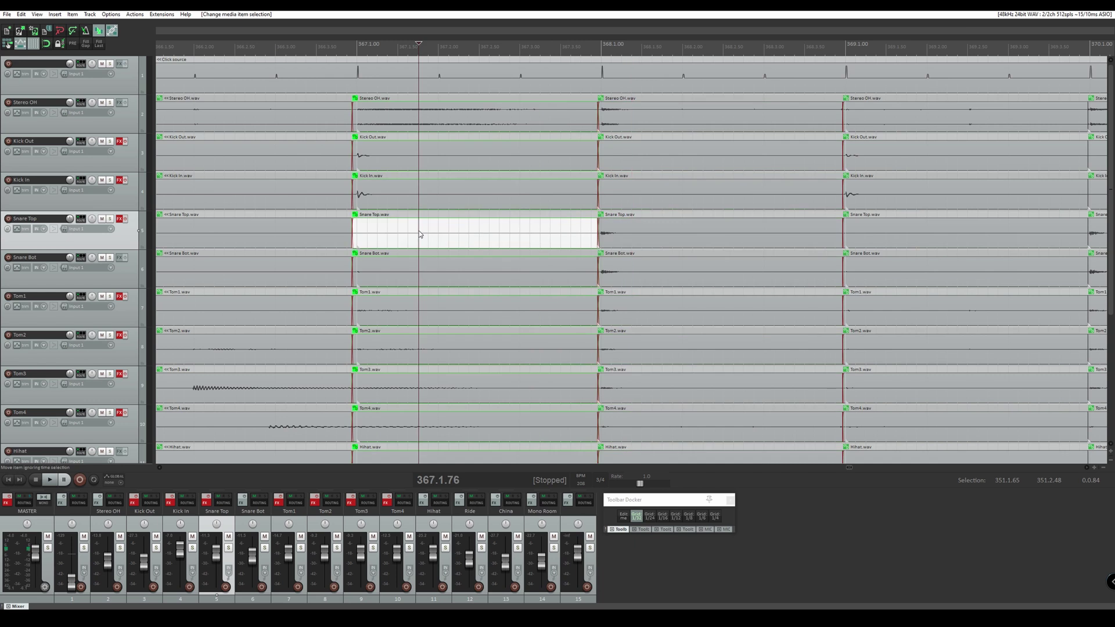
{"action": "scroll", "coordinate": [420, 233], "scroll_direction": "down", "scroll_amount": 3}
{"action": "left_click", "coordinate": [524, 235]}
{"action": "scroll", "coordinate": [459, 241], "scroll_direction": "up", "scroll_amount": 5}
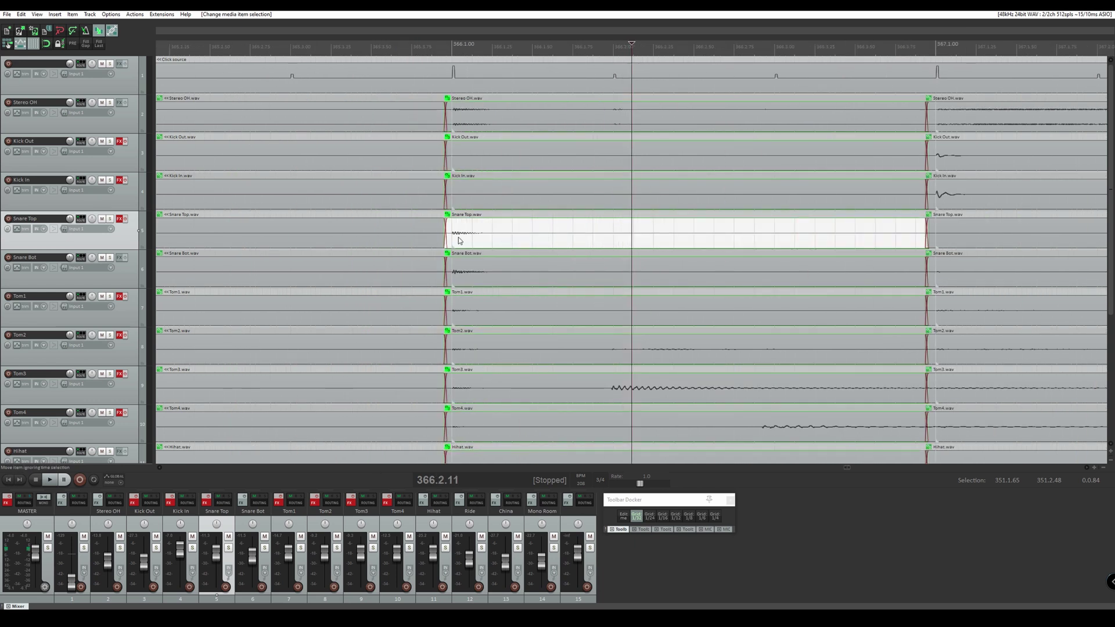
{"action": "left_click", "coordinate": [559, 231]}
{"action": "scroll", "coordinate": [560, 231], "scroll_direction": "down", "scroll_amount": 3}
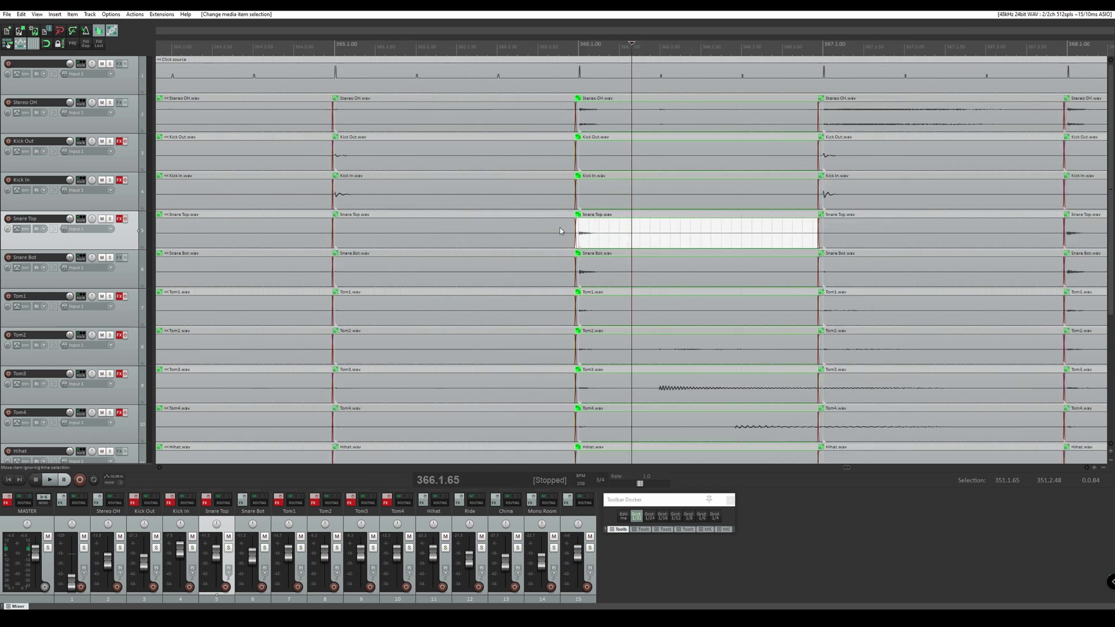
Select the grouped slice at 365.1.00 and move its starting crossfade slightly earlier, clear of the kick transient.
{"action": "left_click", "coordinate": [434, 233]}
{"action": "scroll", "coordinate": [349, 227], "scroll_direction": "up", "scroll_amount": 3}
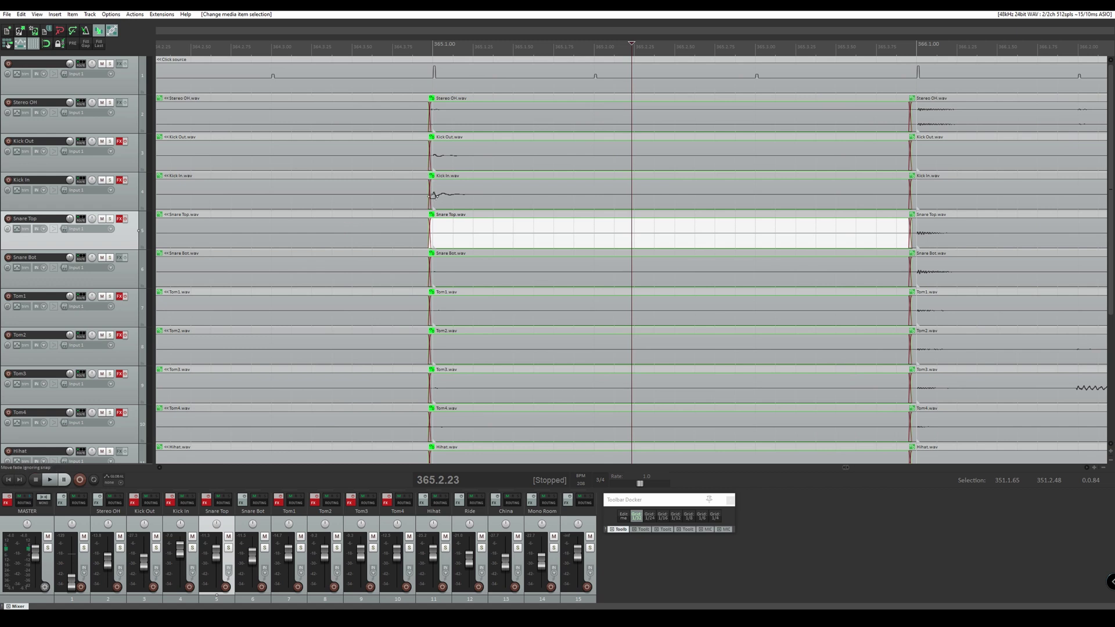
{"action": "left_click_drag", "start_coordinate": [433, 195], "coordinate": [423, 198]}
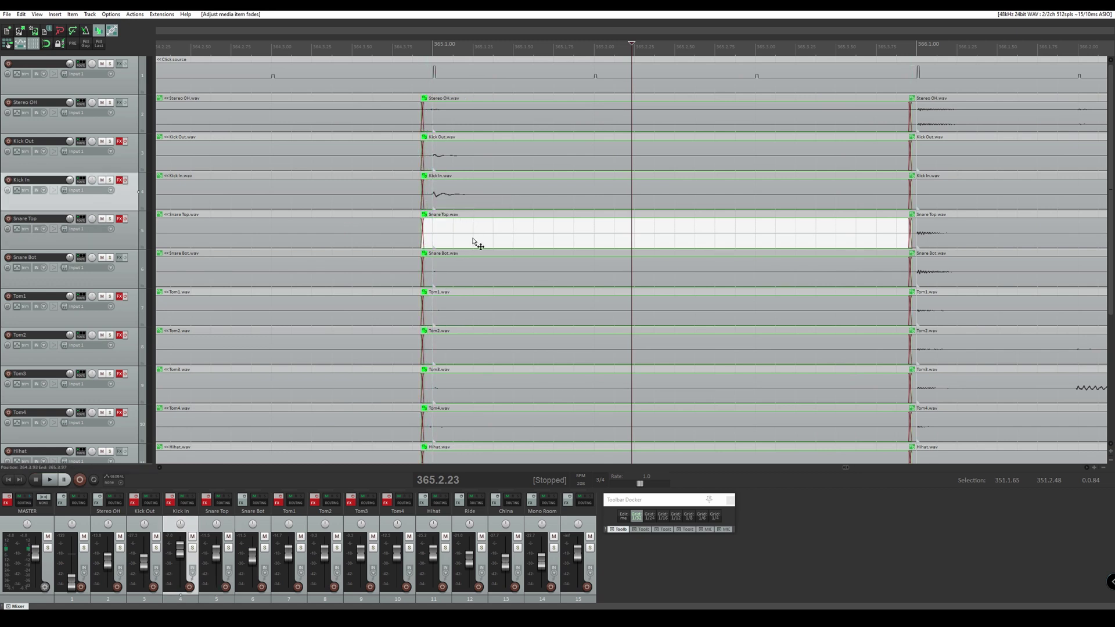
Examine the slice boundaries at 364.1.00 and 365.1.00 and the overall slicing across measures 360 to 370.
{"action": "left_click", "coordinate": [473, 243]}
{"action": "scroll", "coordinate": [473, 240], "scroll_direction": "down", "scroll_amount": 3}
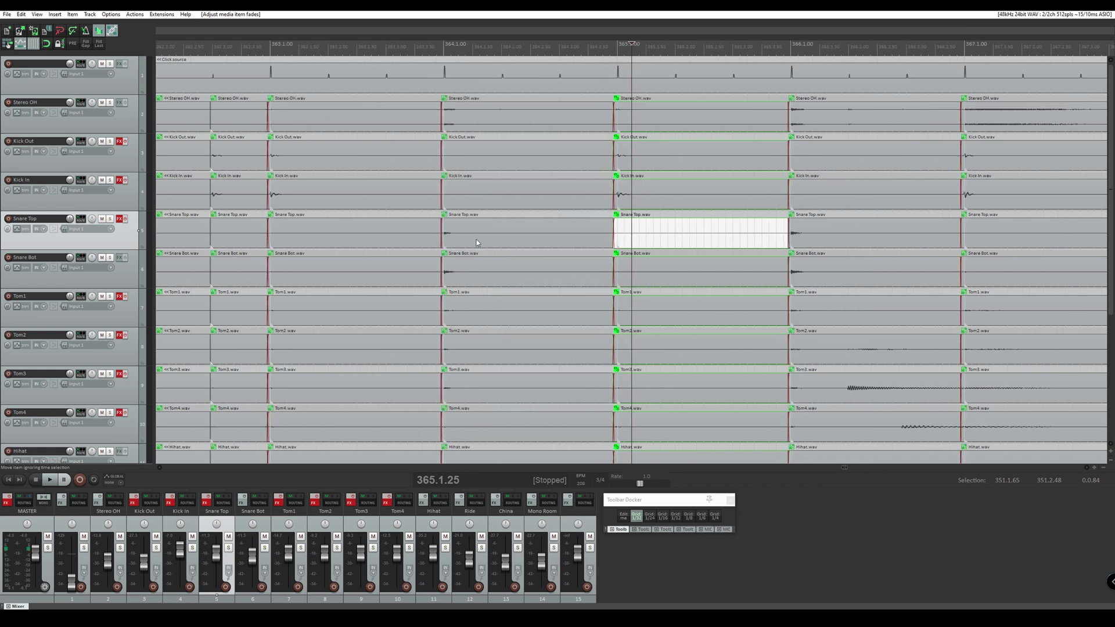
{"action": "left_click", "coordinate": [476, 239]}
{"action": "scroll", "coordinate": [488, 237], "scroll_direction": "up", "scroll_amount": 3}
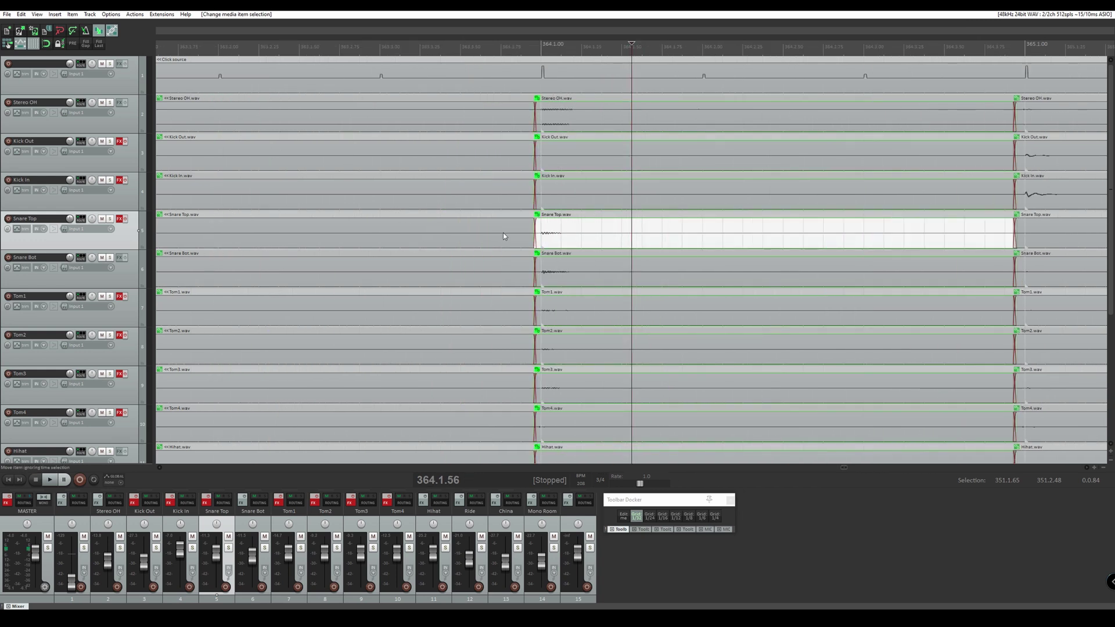
{"action": "left_click", "coordinate": [1055, 237]}
{"action": "scroll", "coordinate": [1055, 235], "scroll_direction": "down", "scroll_amount": 2}
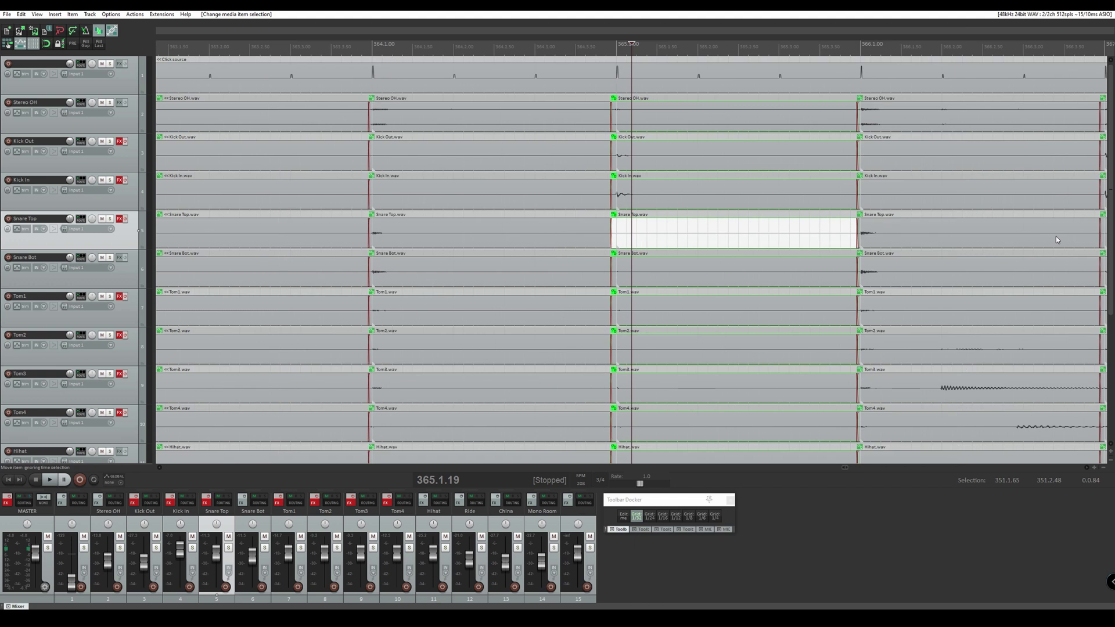
{"action": "scroll", "coordinate": [898, 243], "scroll_direction": "down", "scroll_amount": 3}
{"action": "left_click", "coordinate": [910, 240]}
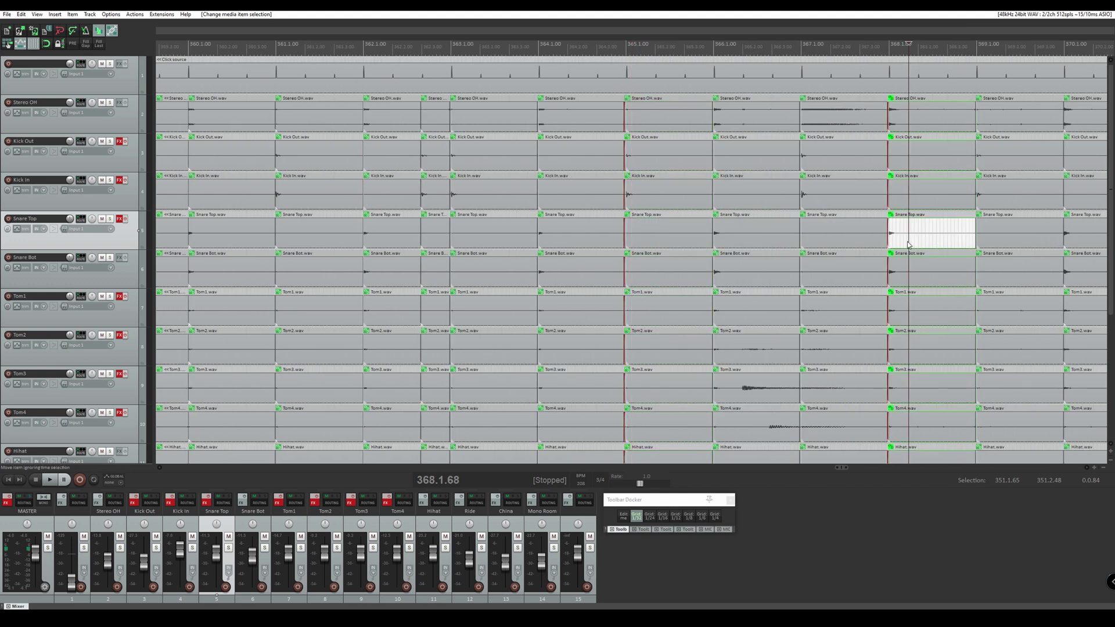